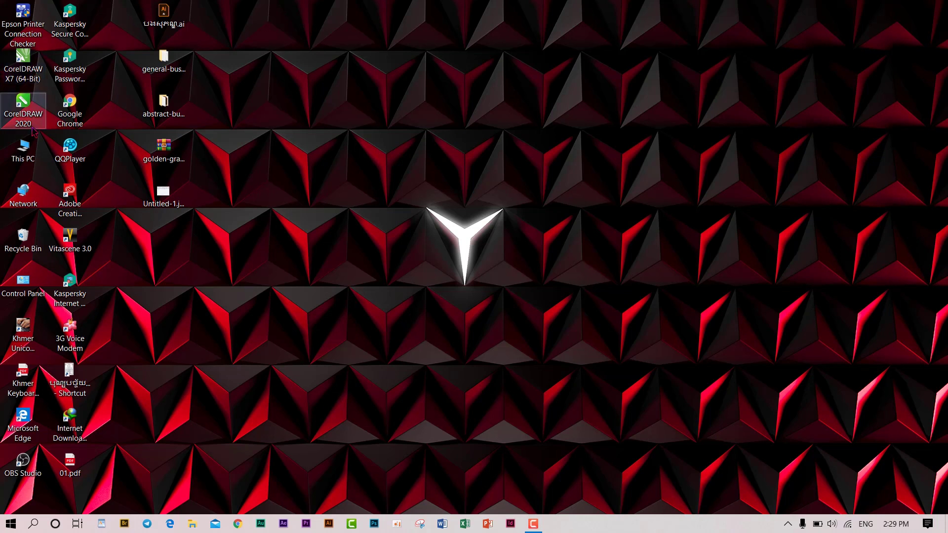
# Launch CorelDRAW X7 (64-Bit) from the desktop.
pyautogui.click(33, 107)
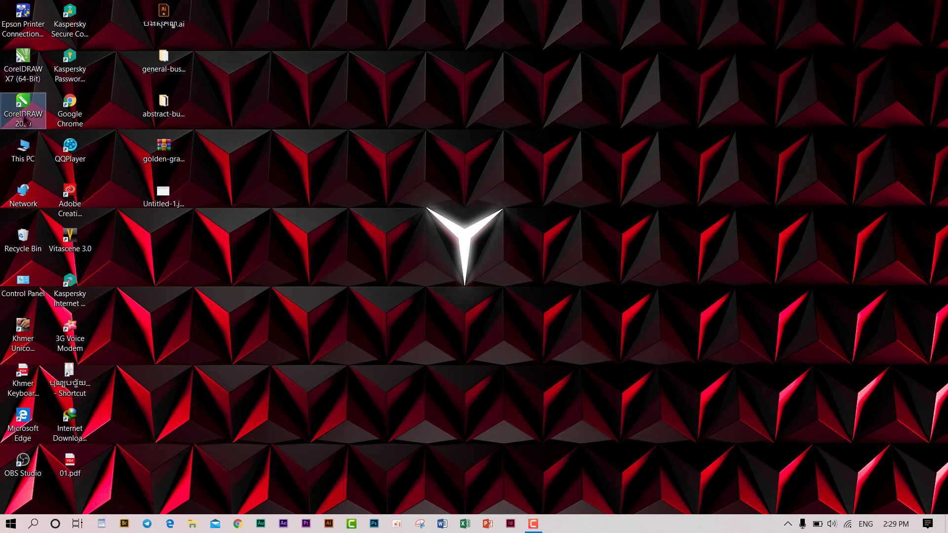
pyautogui.click(25, 82)
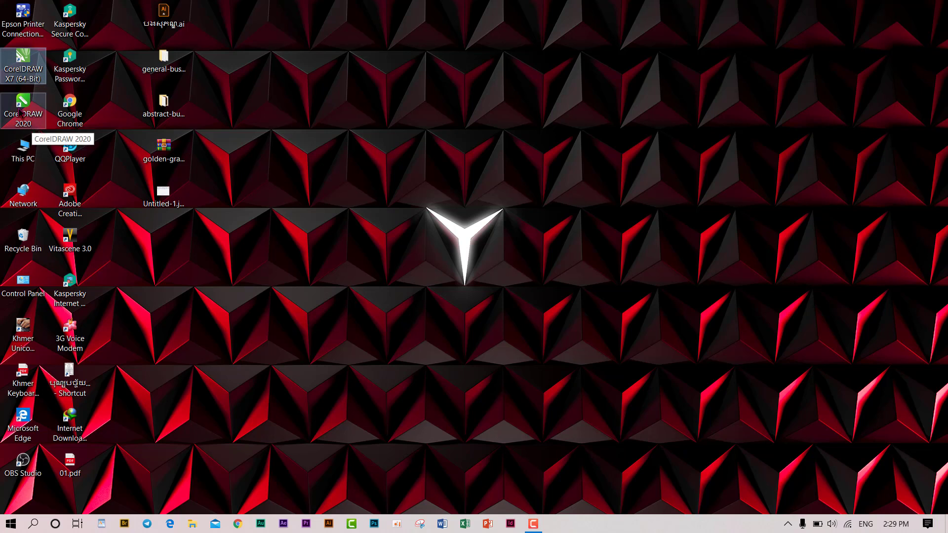
pyautogui.doubleClick(27, 59)
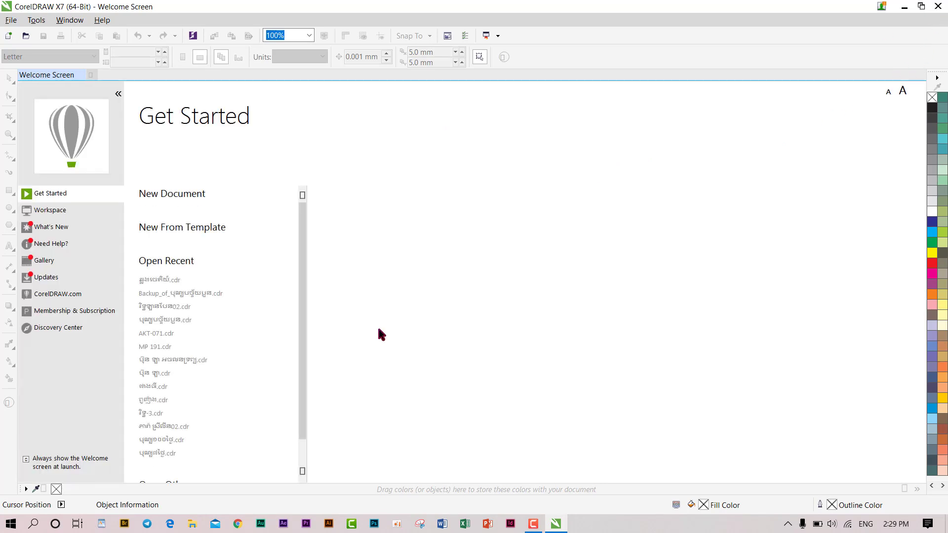
pyautogui.click(939, 6)
pyautogui.doubleClick(36, 79)
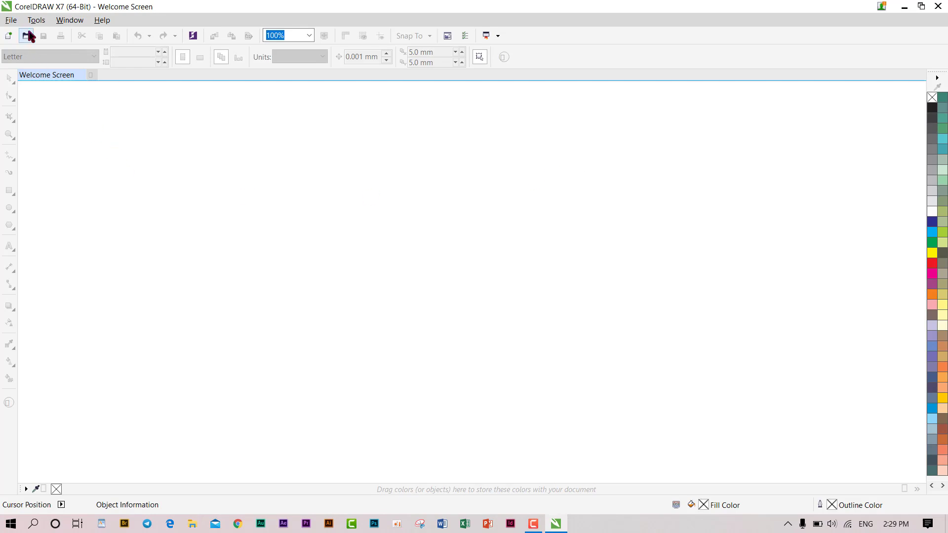
# View the new-document settings in CorelDRAW X7, dismiss them without creating a document, and minimize the program.
pyautogui.click(11, 21)
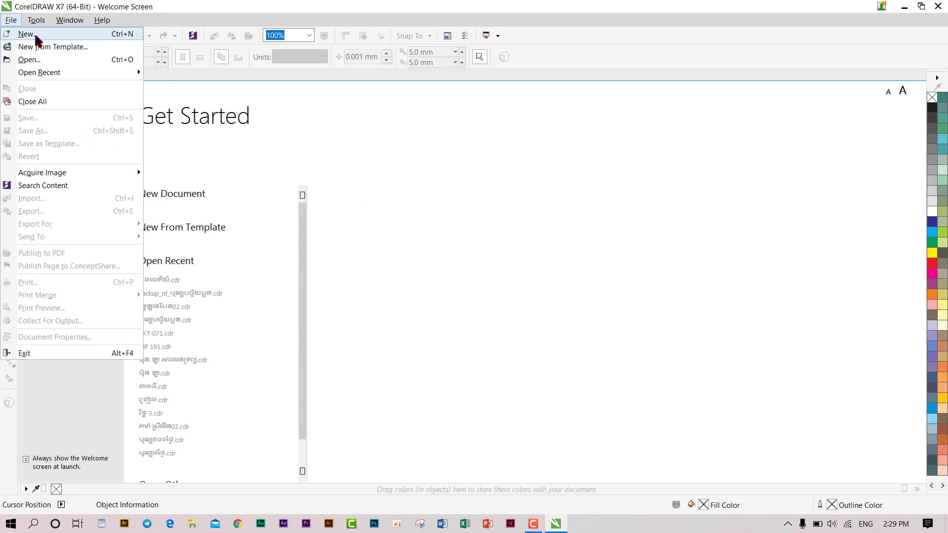
pyautogui.click(27, 34)
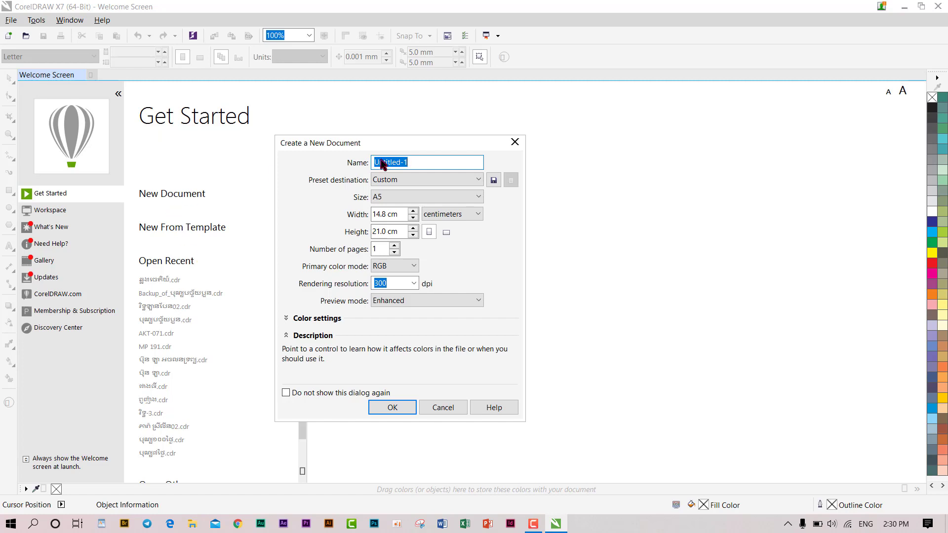
pyautogui.moveTo(403, 147); pyautogui.dragTo(494, 137)
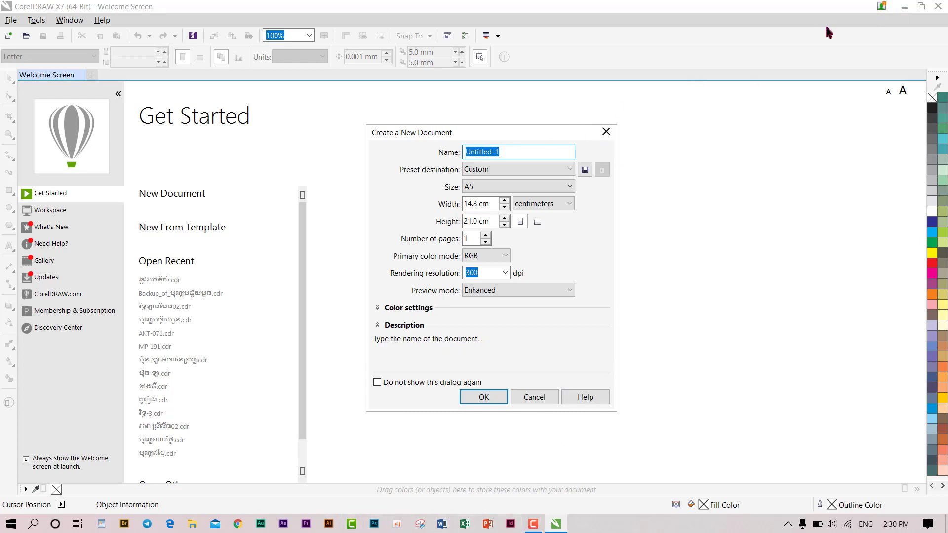
pyautogui.click(605, 134)
pyautogui.click(904, 7)
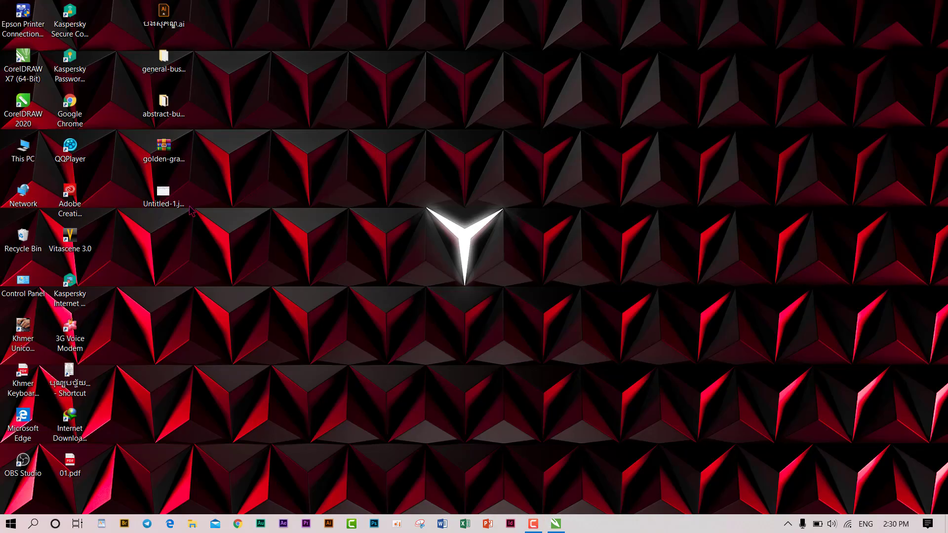
# Launch CorelDRAW 2020 from the desktop and open its settings for creating a new document.
pyautogui.doubleClick(26, 110)
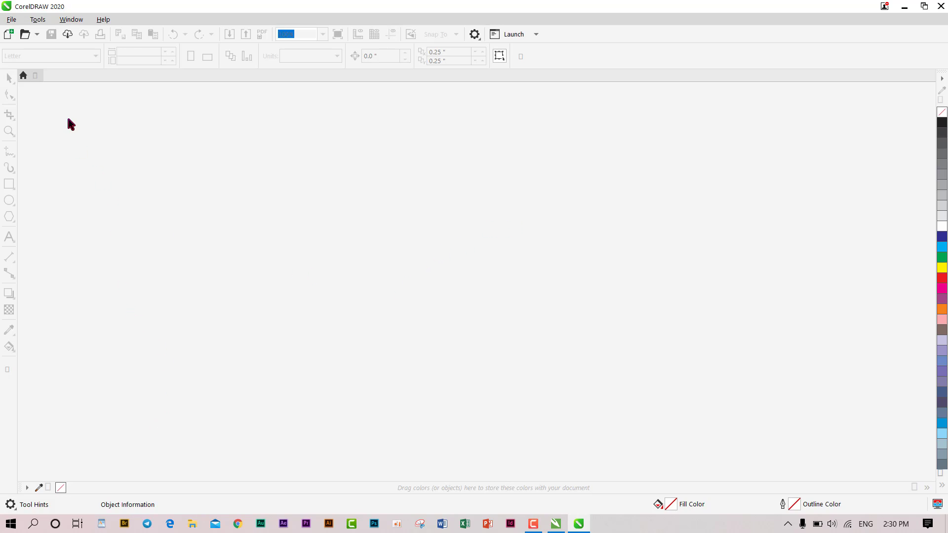
pyautogui.click(9, 22)
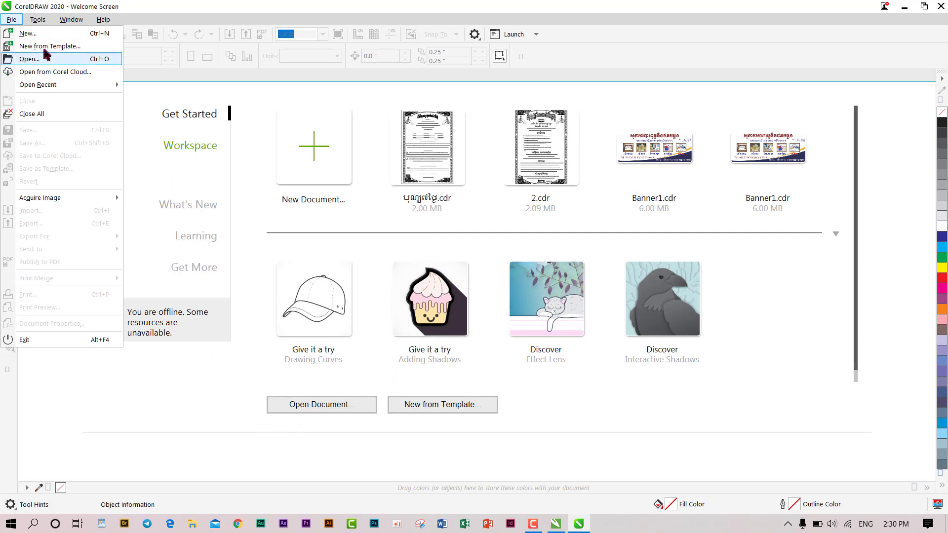
pyautogui.click(27, 34)
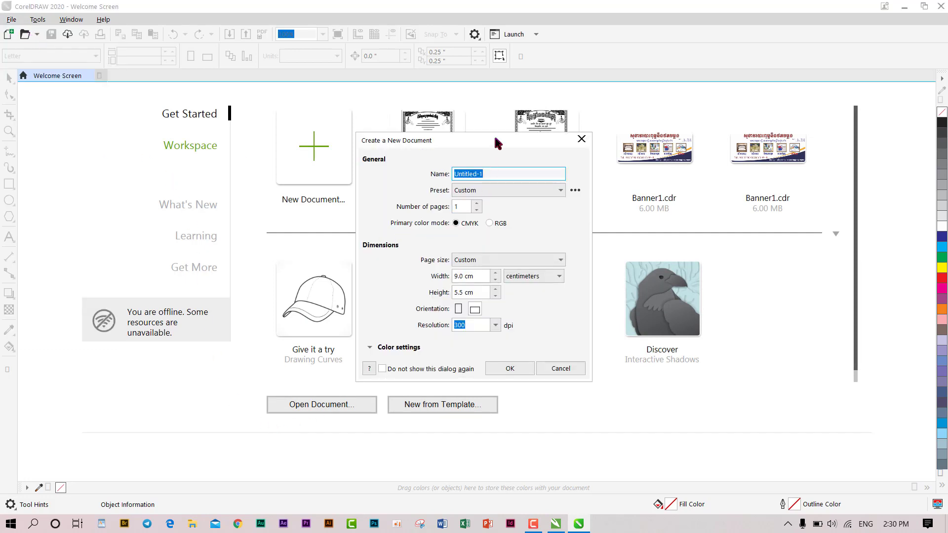
pyautogui.moveTo(498, 142); pyautogui.dragTo(692, 38)
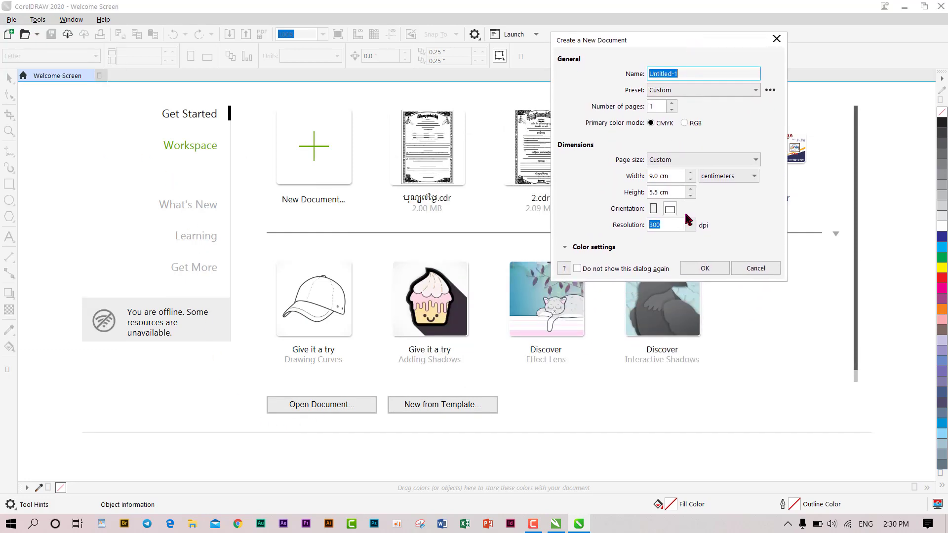
# Open the new-document settings in CorelDRAW X7 and compare them with those in CorelDRAW 2020.
pyautogui.click(557, 527)
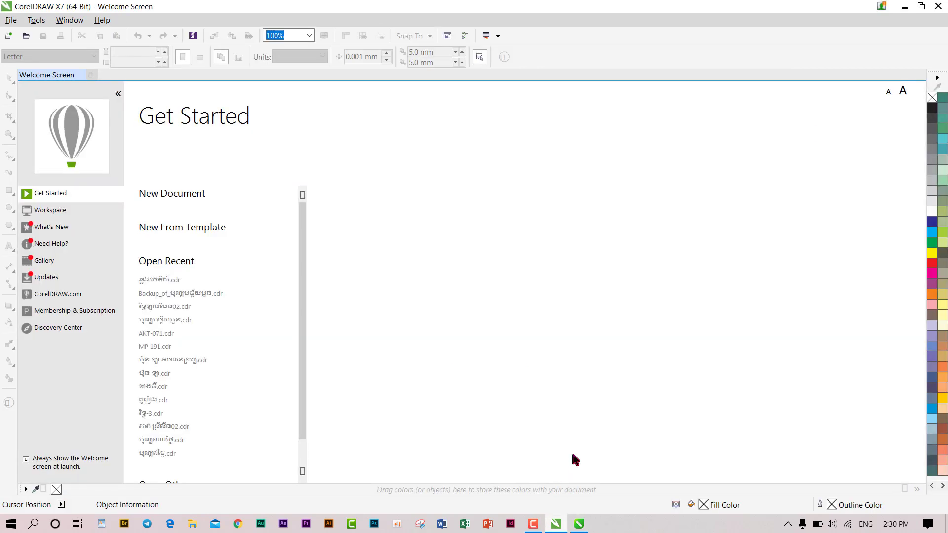
pyautogui.click(11, 20)
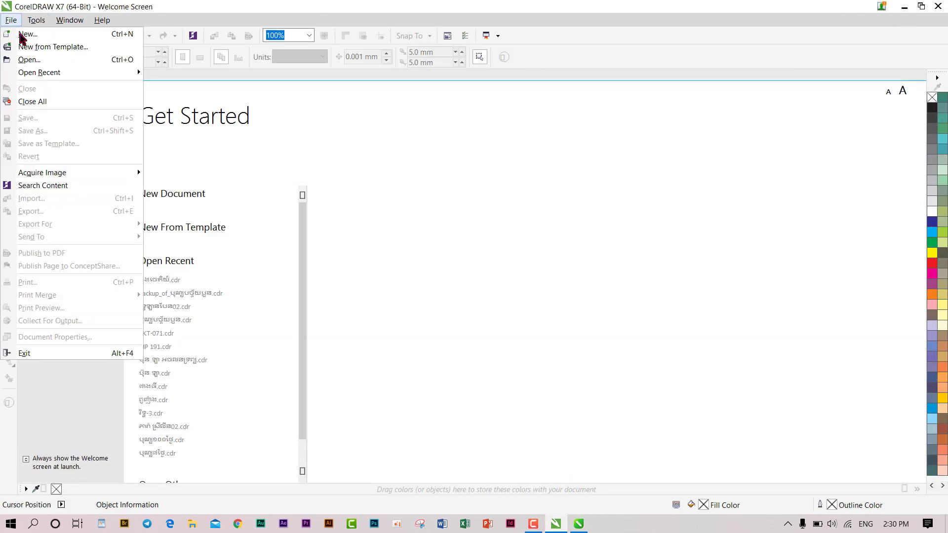
pyautogui.click(23, 33)
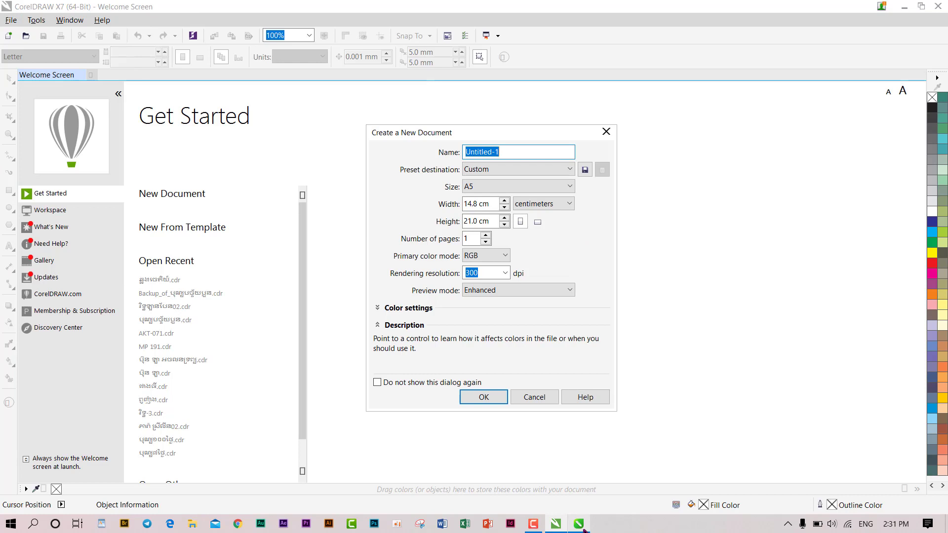
pyautogui.click(582, 527)
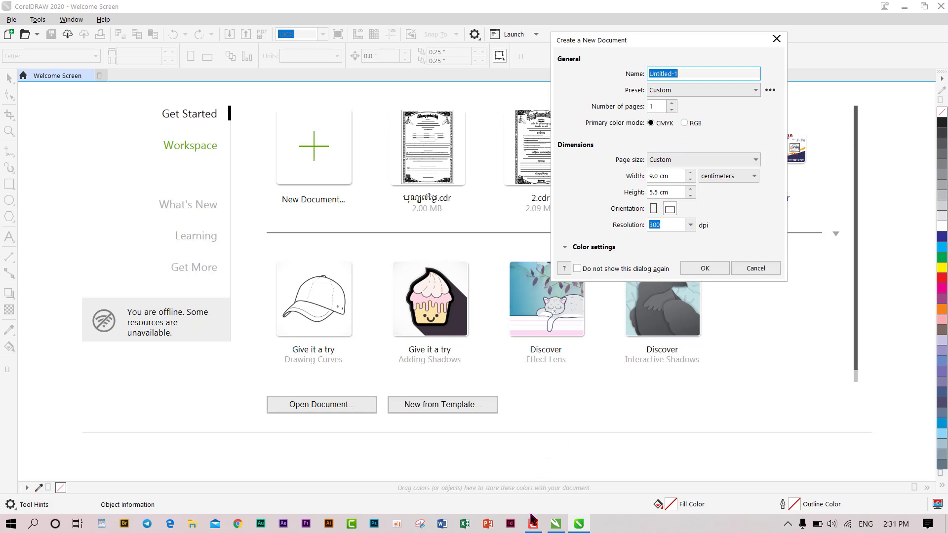
pyautogui.click(556, 523)
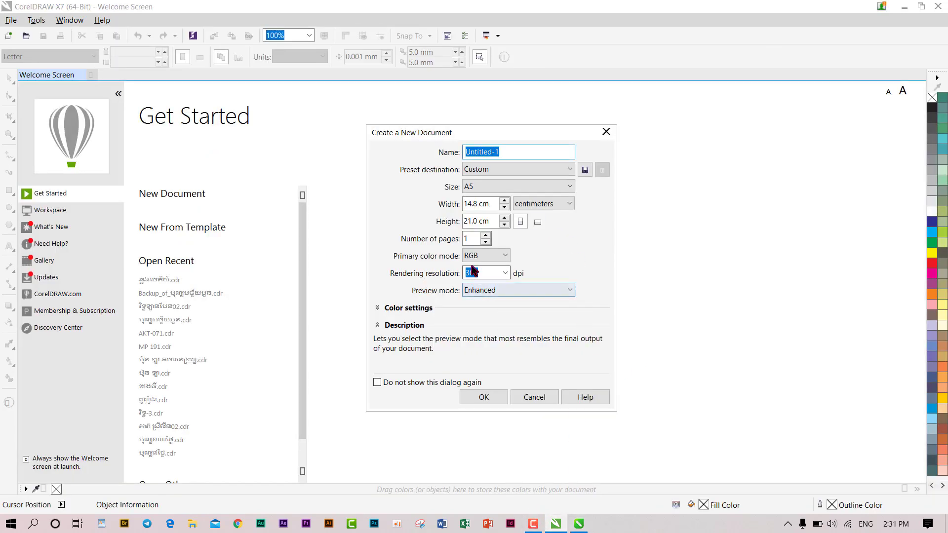
pyautogui.click(578, 524)
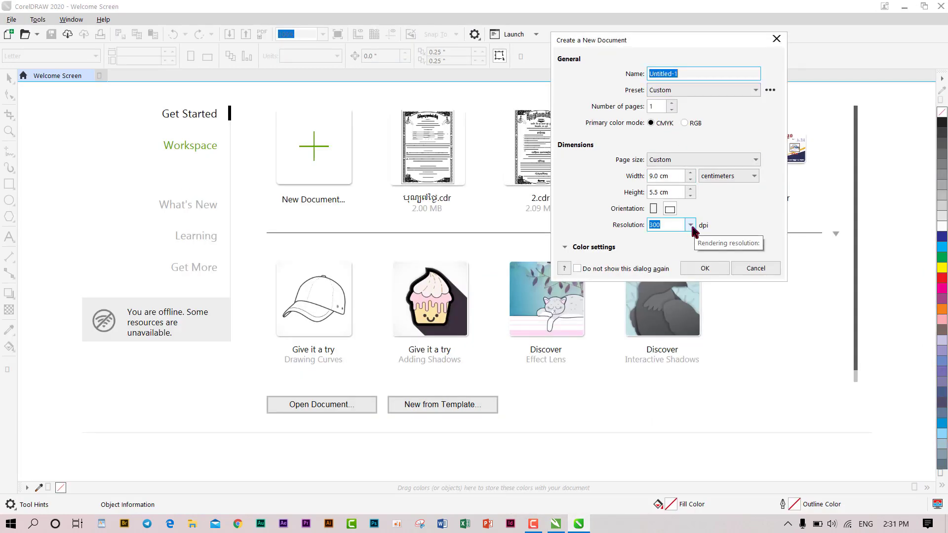
pyautogui.click(554, 525)
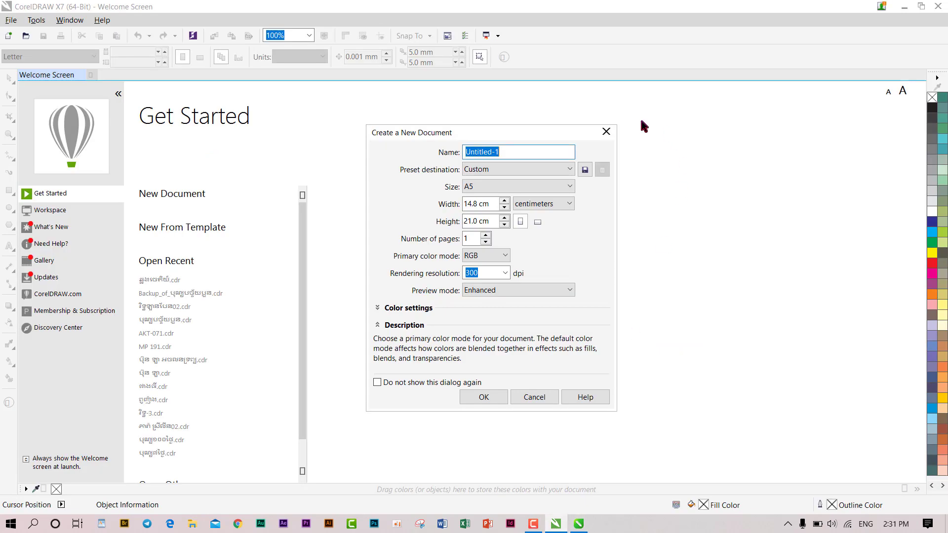
pyautogui.moveTo(533, 134); pyautogui.dragTo(554, 115)
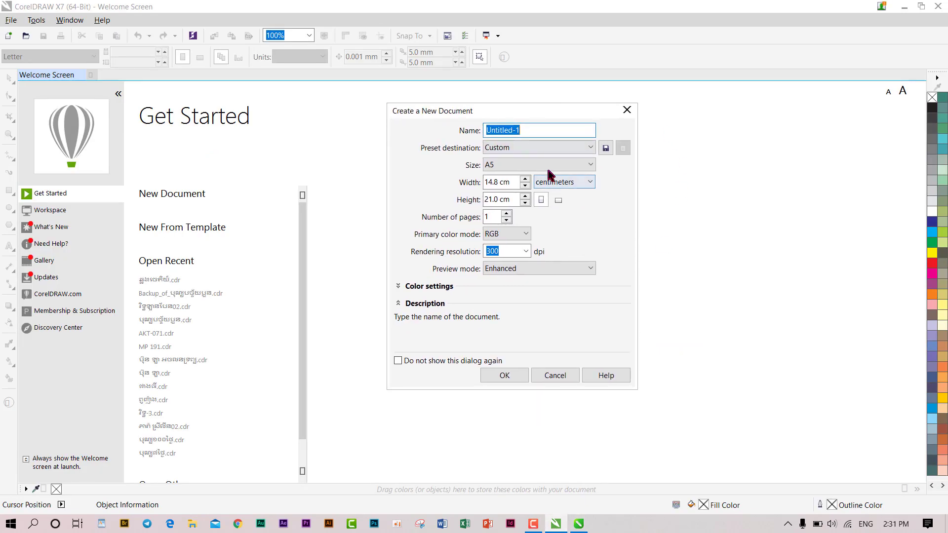
pyautogui.click(579, 525)
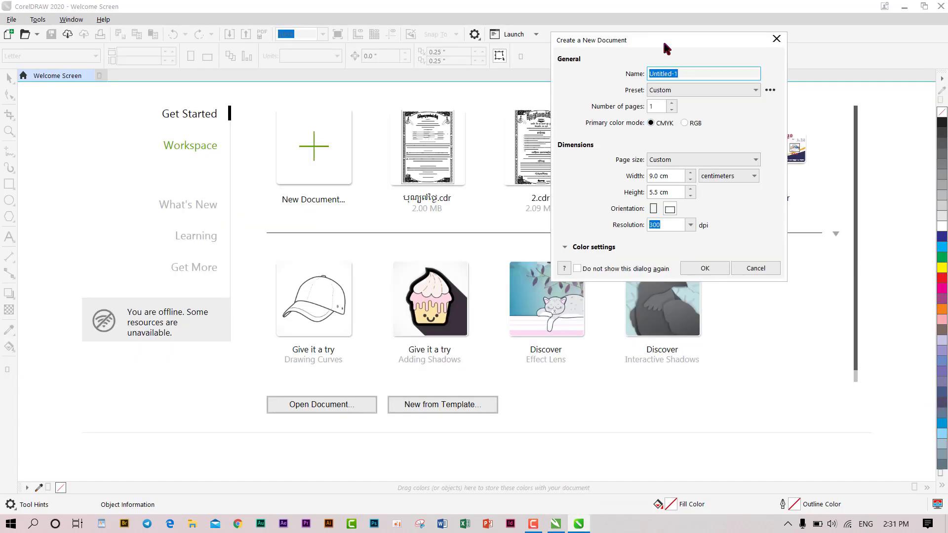
# Set the new document's page size to A4 in CorelDRAW 2020.
pyautogui.moveTo(665, 46); pyautogui.dragTo(538, 48)
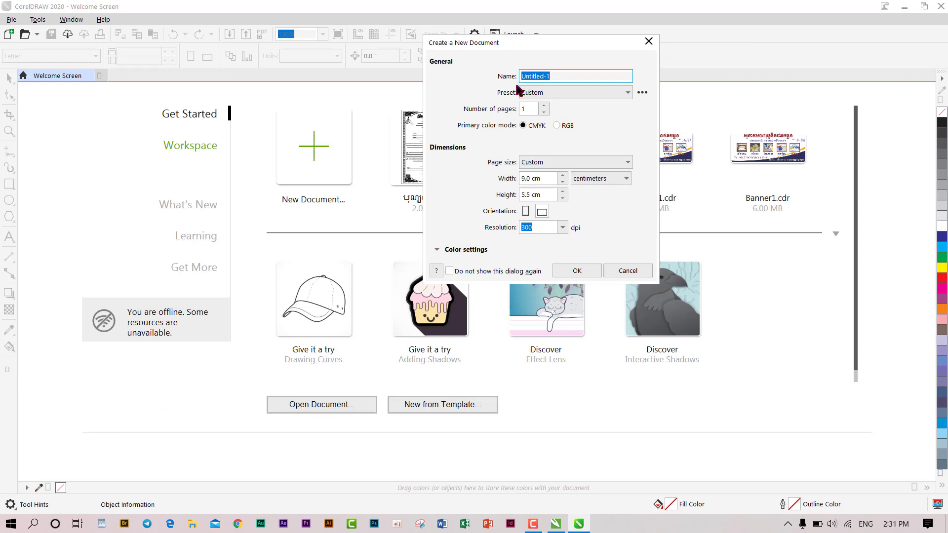
pyautogui.click(549, 78)
pyautogui.moveTo(551, 77); pyautogui.dragTo(515, 80)
pyautogui.click(544, 160)
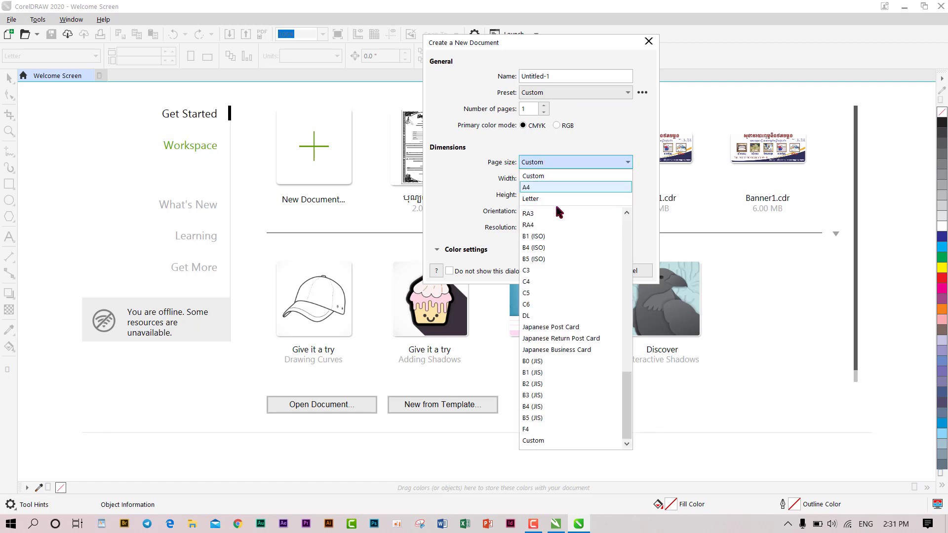
pyautogui.scroll(5, 548, 321)
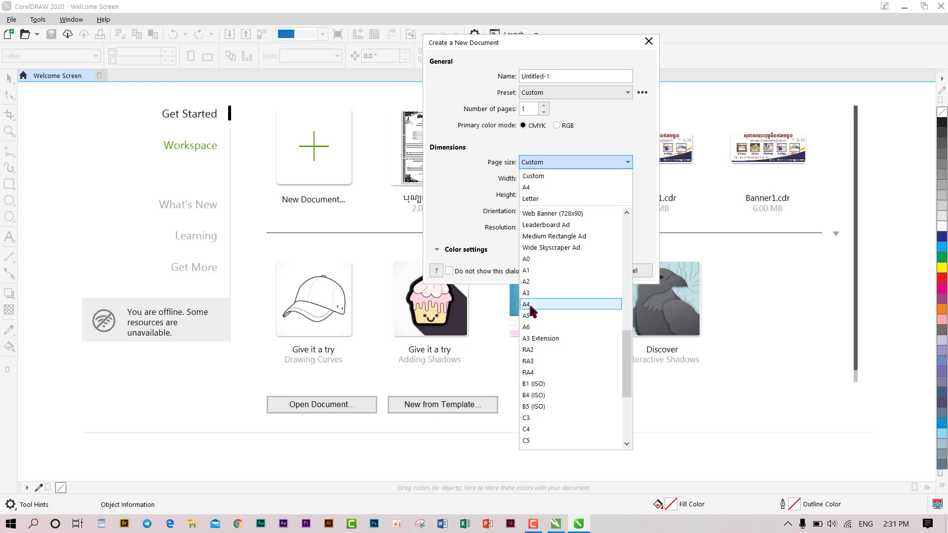
pyautogui.click(531, 305)
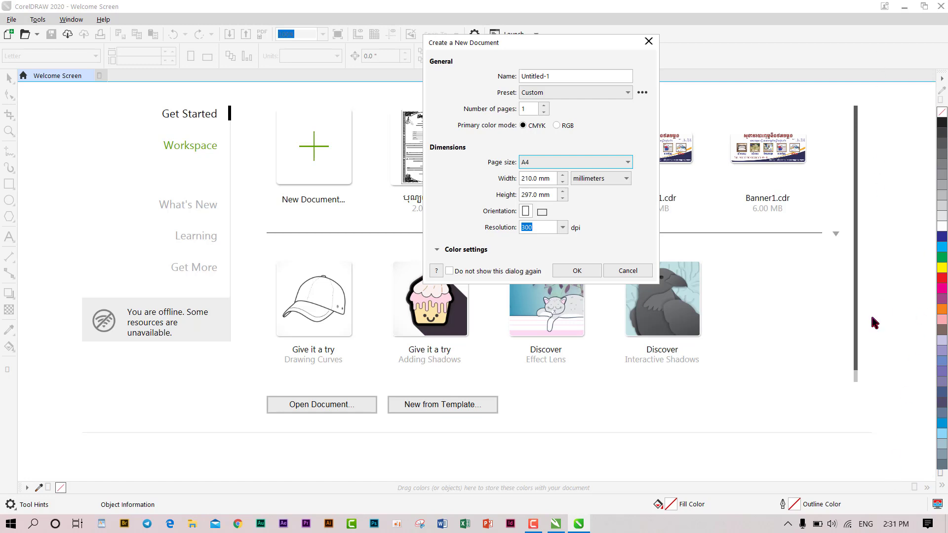
# Set the unit for the A4 page's width and height to centimeters.
pyautogui.click(591, 183)
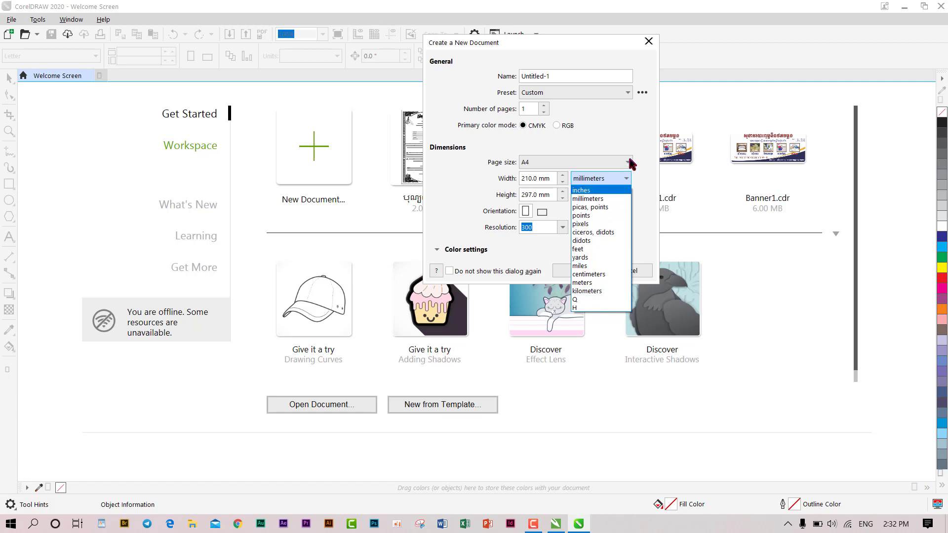
pyautogui.click(645, 147)
pyautogui.click(623, 182)
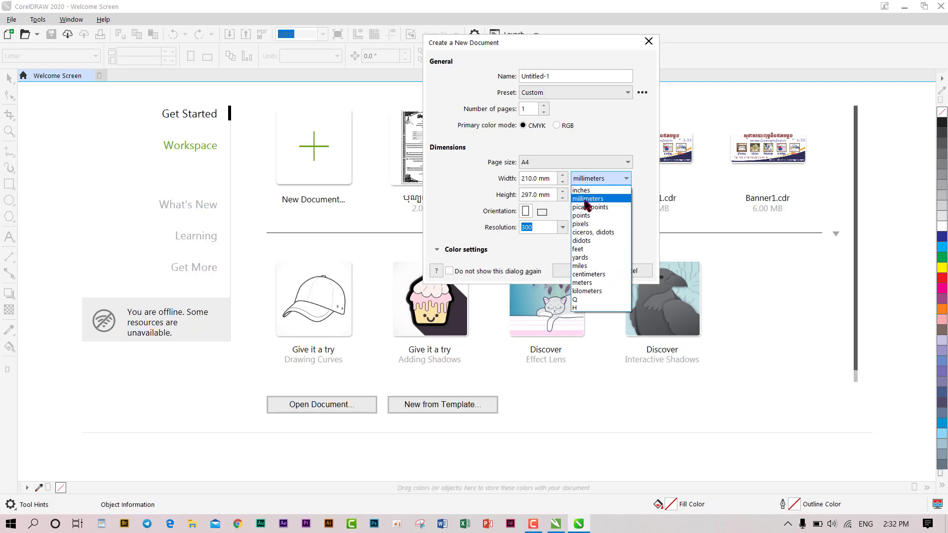
pyautogui.click(589, 276)
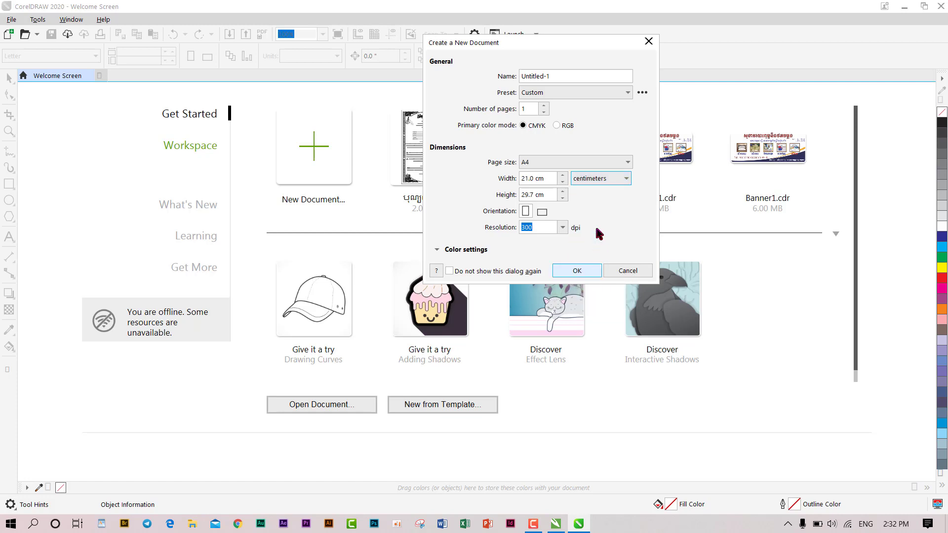
# Review the measurement units available for the page dimensions and select centimeters from the list.
pyautogui.click(612, 181)
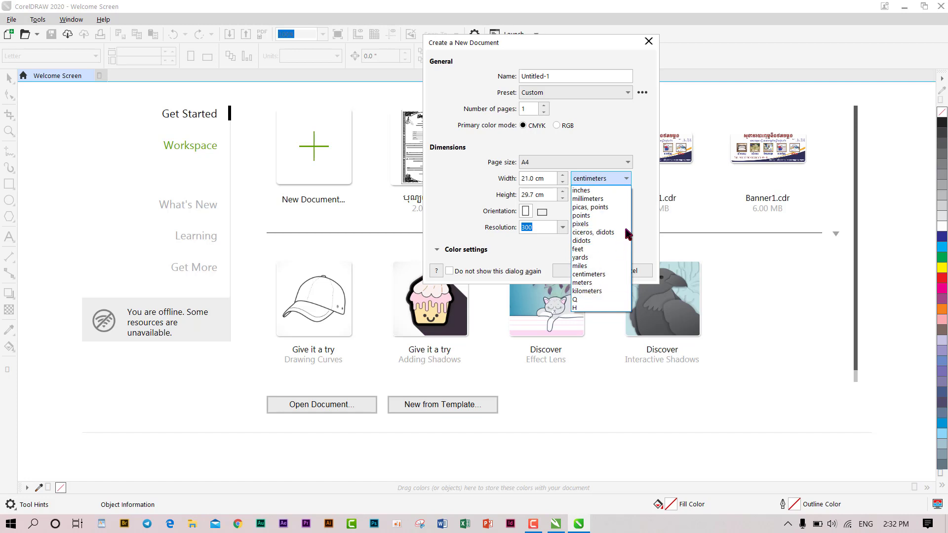
pyautogui.click(644, 186)
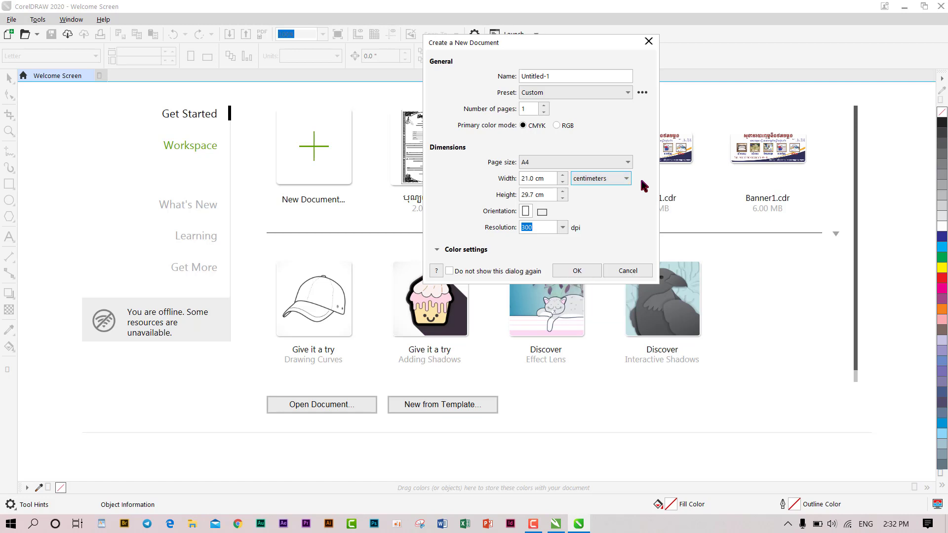
pyautogui.click(598, 180)
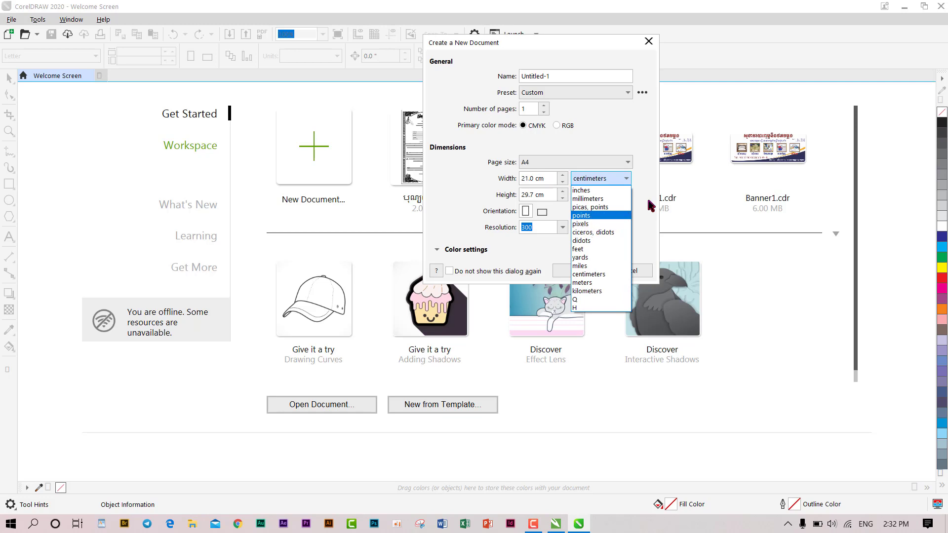
pyautogui.click(650, 182)
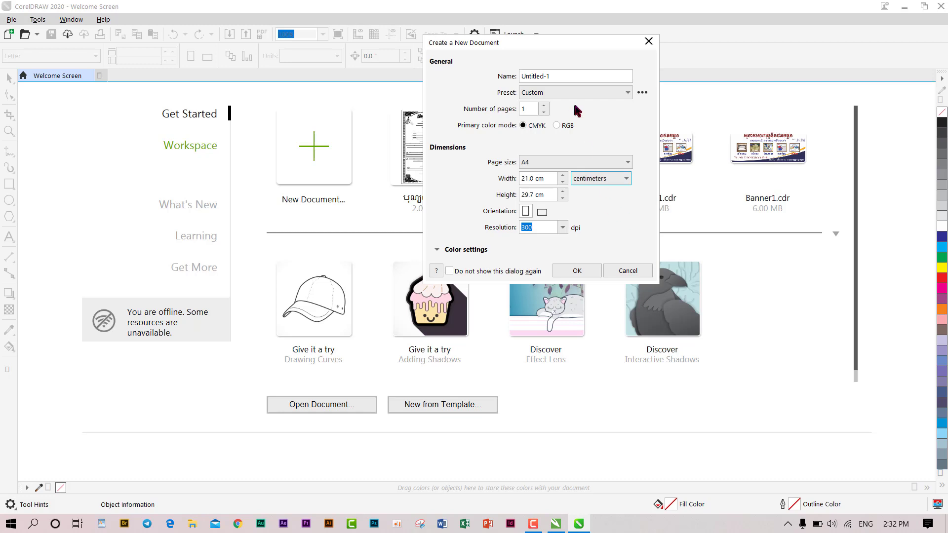
pyautogui.moveTo(557, 47); pyautogui.dragTo(503, 46)
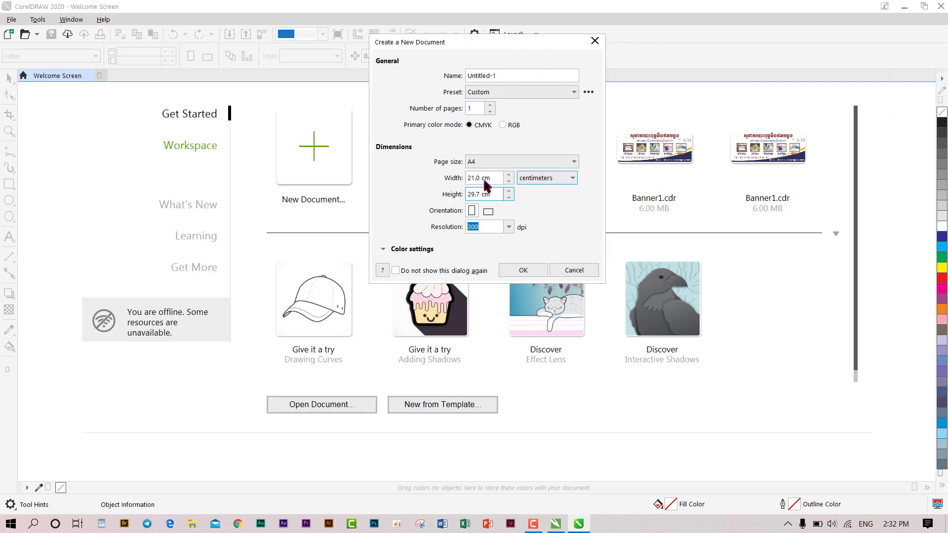
pyautogui.click(547, 181)
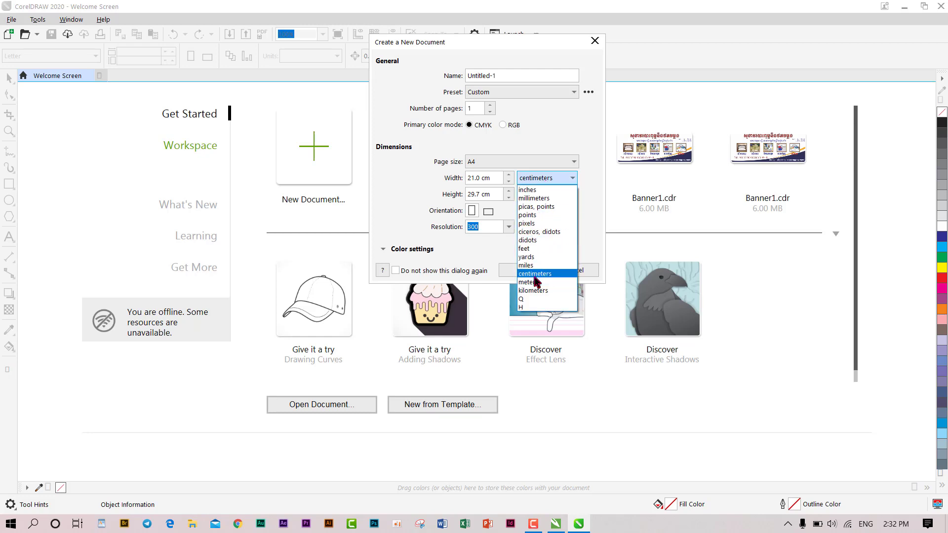
pyautogui.click(540, 274)
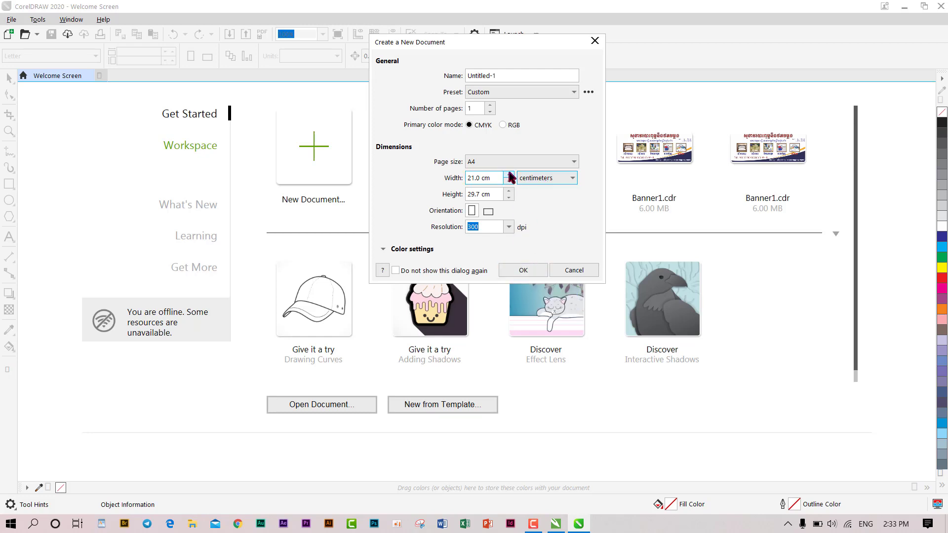
# Reselect centimeters as the unit and set the A4 page to landscape orientation.
pyautogui.click(537, 181)
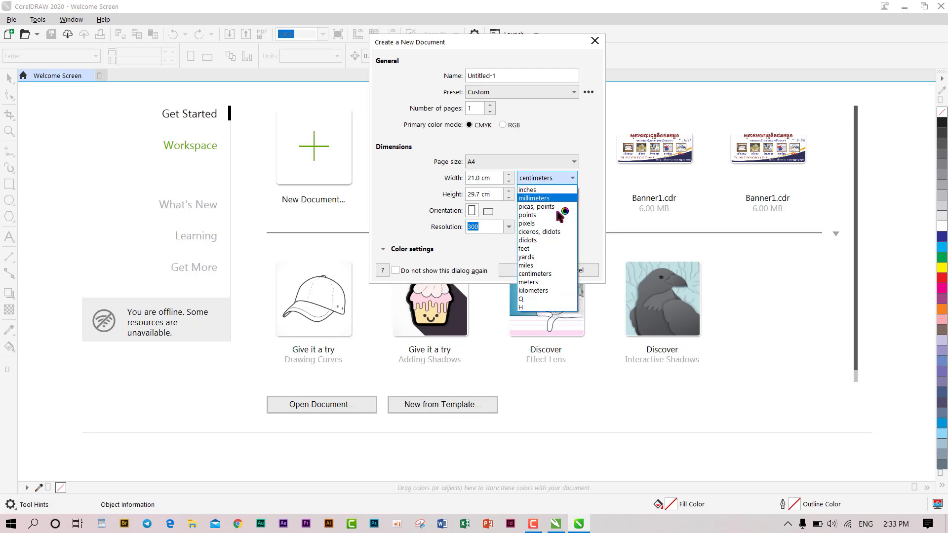
pyautogui.click(538, 275)
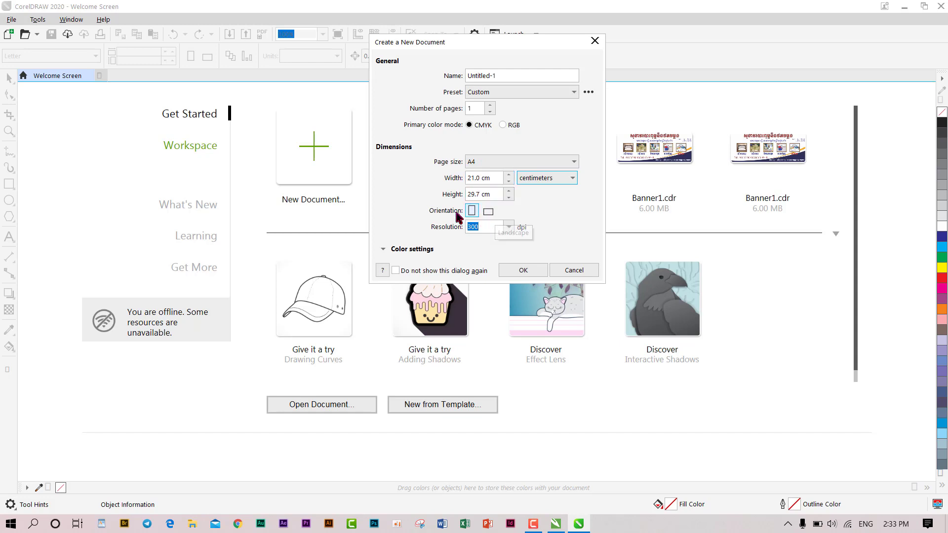
pyautogui.click(488, 212)
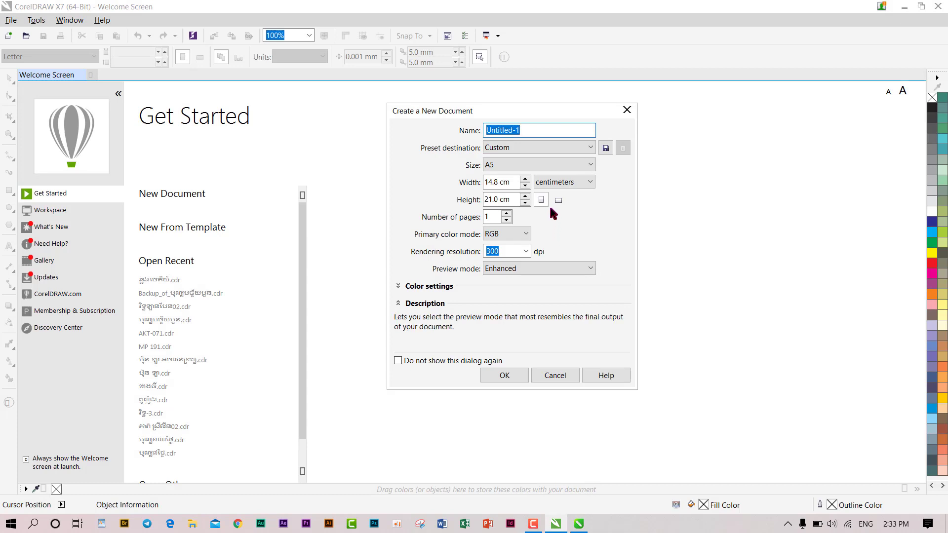
# Try the portrait and landscape orientations in CorelDRAW X7's new-document settings, ending on landscape, and switch back to CorelDRAW 2020.
pyautogui.click(558, 201)
pyautogui.click(542, 200)
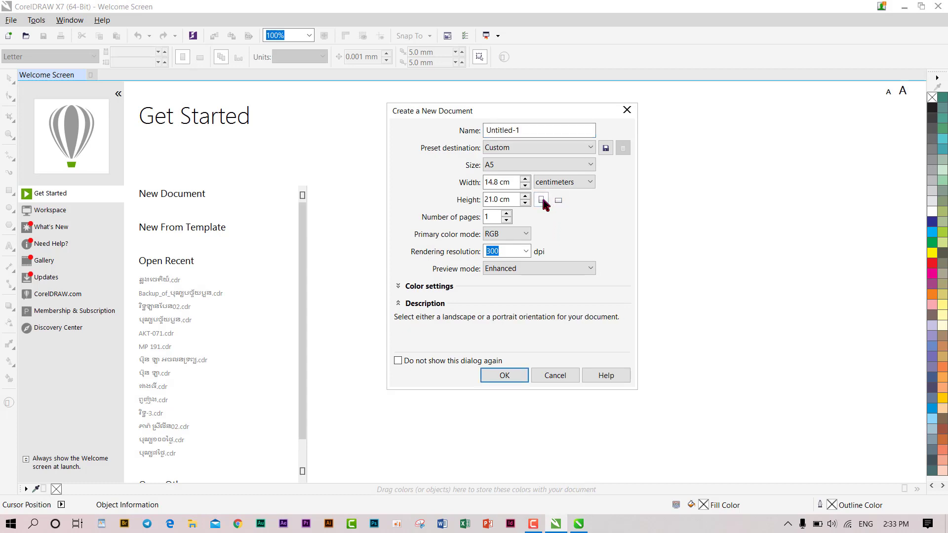
pyautogui.click(559, 200)
pyautogui.click(579, 524)
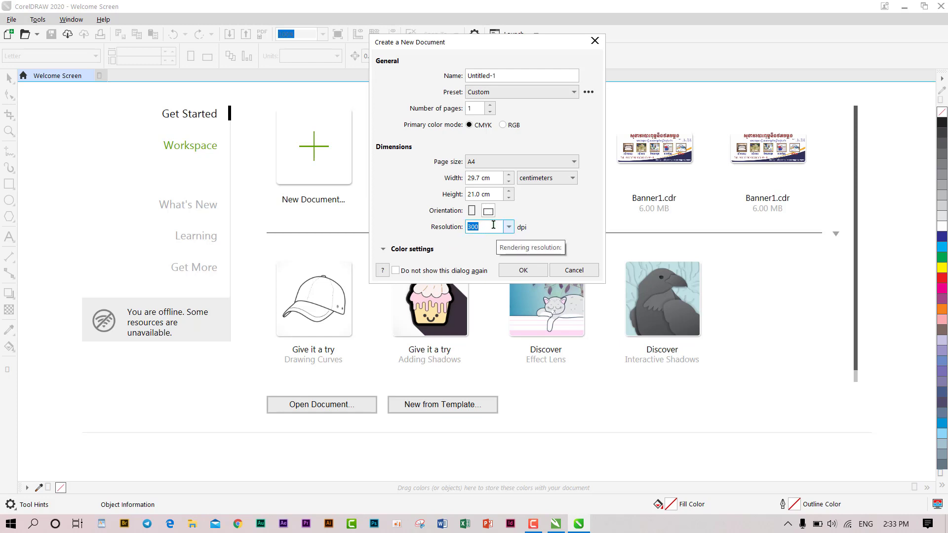
# Try raising the new document's number of pages and bring it back to 1.
pyautogui.click(491, 106)
pyautogui.click(491, 111)
pyautogui.click(491, 112)
pyautogui.click(491, 112)
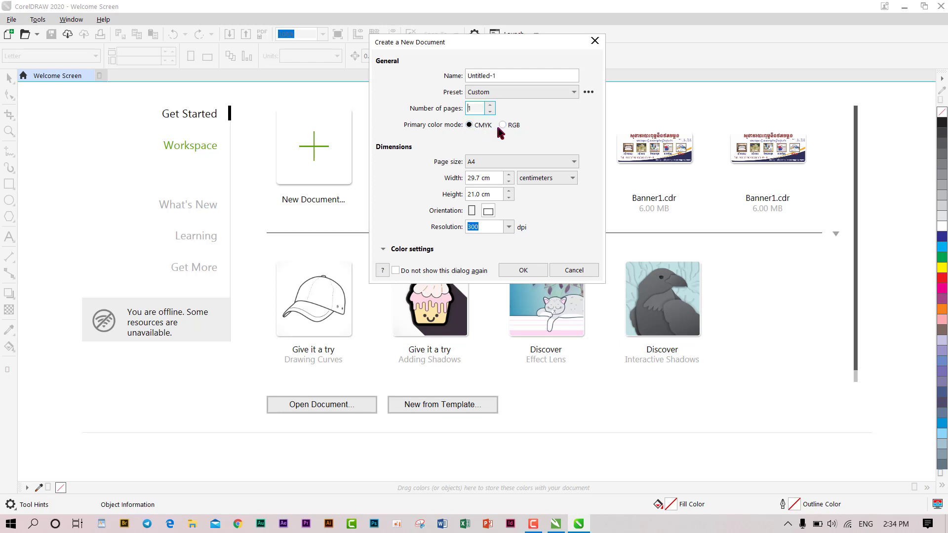
# Set the new document's primary color mode to RGB.
pyautogui.moveTo(513, 47); pyautogui.dragTo(514, 77)
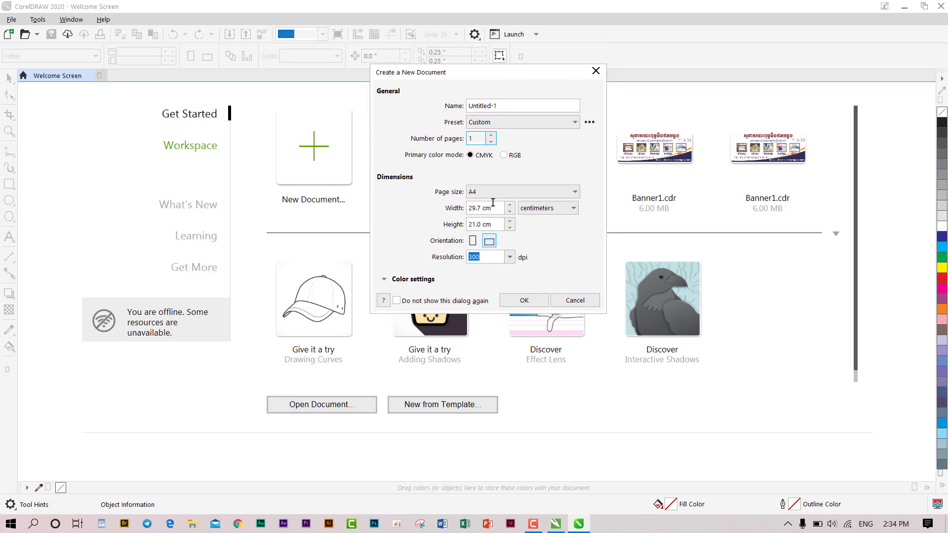
pyautogui.click(472, 156)
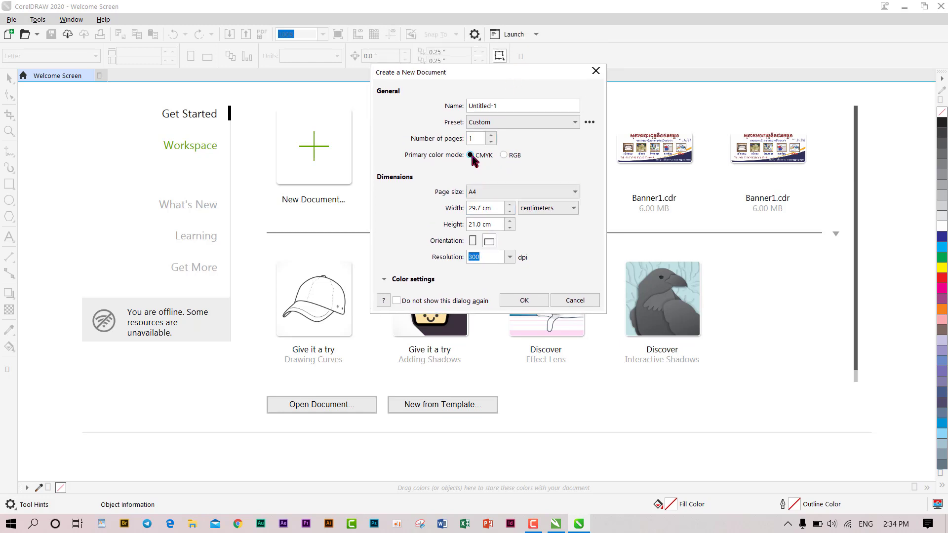
pyautogui.click(508, 158)
pyautogui.moveTo(483, 75); pyautogui.dragTo(480, 40)
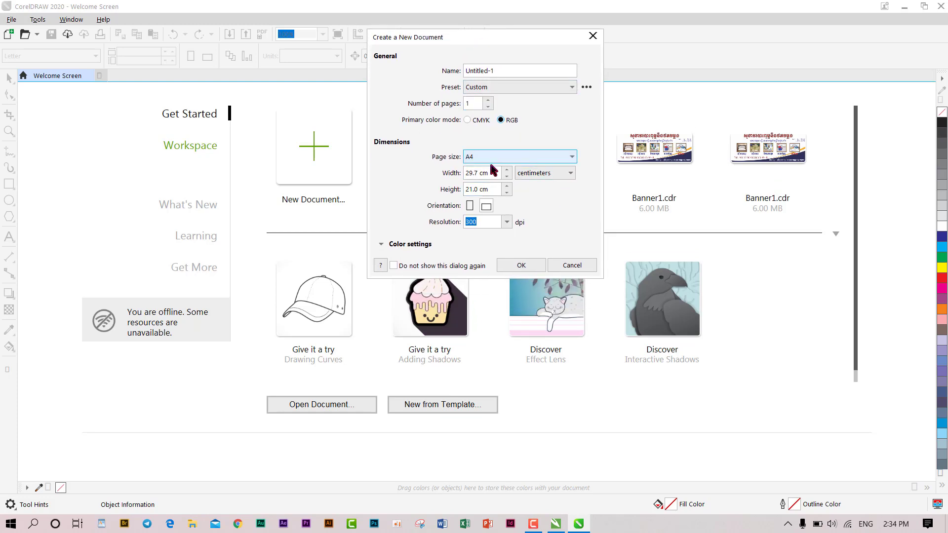
# Set the rendering resolution to 100 dpi and create the document.
pyautogui.moveTo(521, 43); pyautogui.dragTo(478, 35)
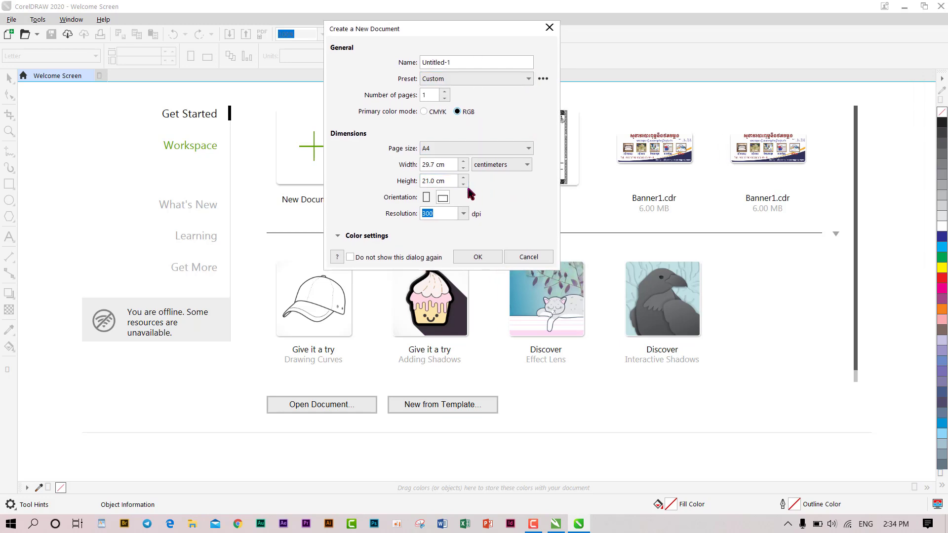
pyautogui.moveTo(445, 213); pyautogui.dragTo(407, 213)
pyautogui.write('1')
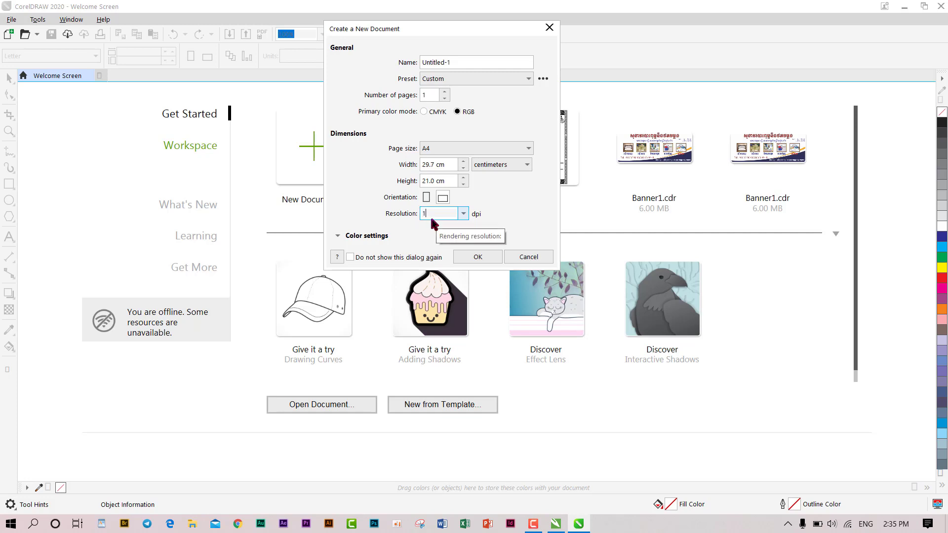
pyautogui.write('000')
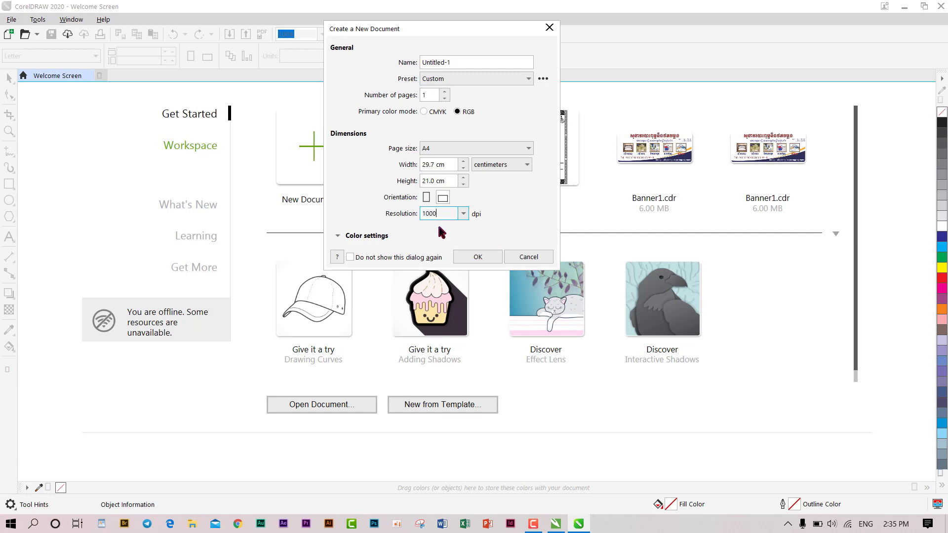
pyautogui.press('BackSpace')
pyautogui.click(477, 257)
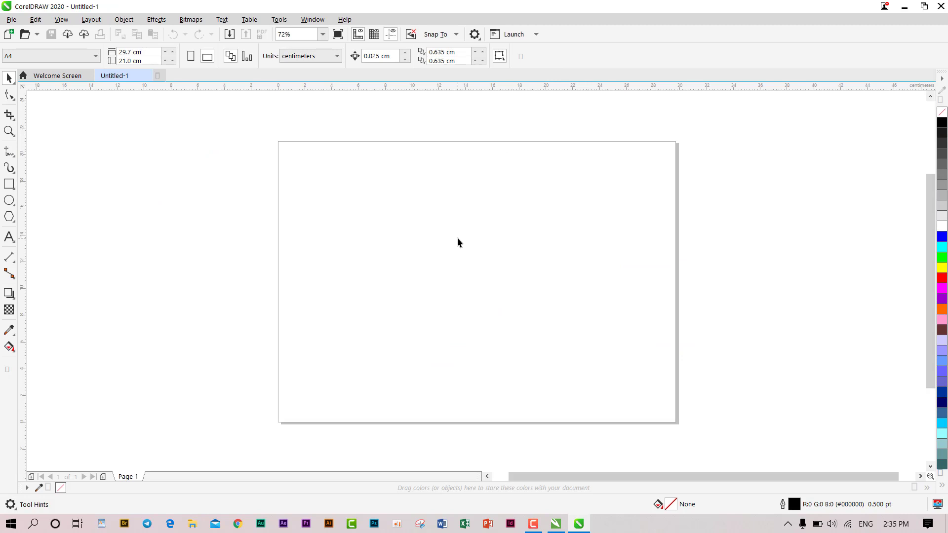
# Open the settings for a second new document and move the dialog aside.
pyautogui.scroll(1, 458, 243)
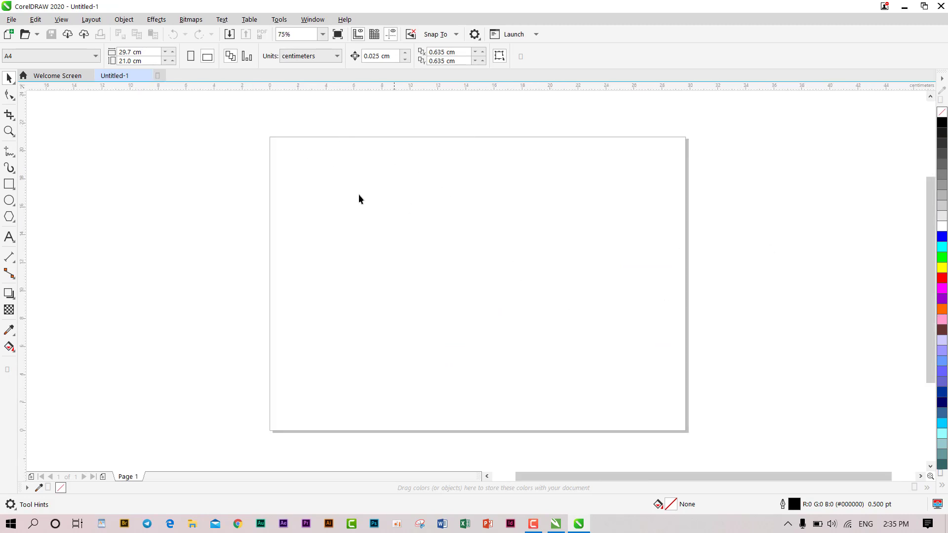
pyautogui.click(11, 21)
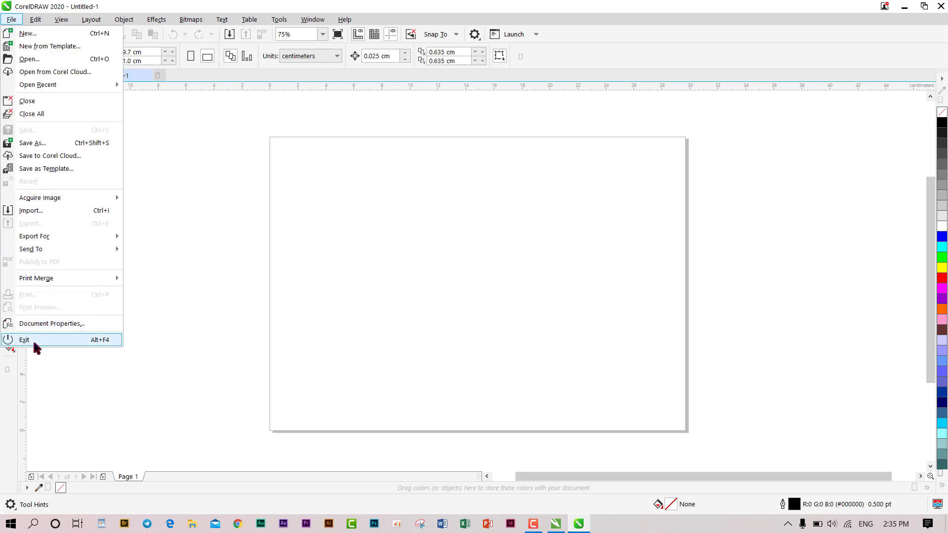
pyautogui.click(28, 35)
pyautogui.moveTo(491, 138); pyautogui.dragTo(647, 108)
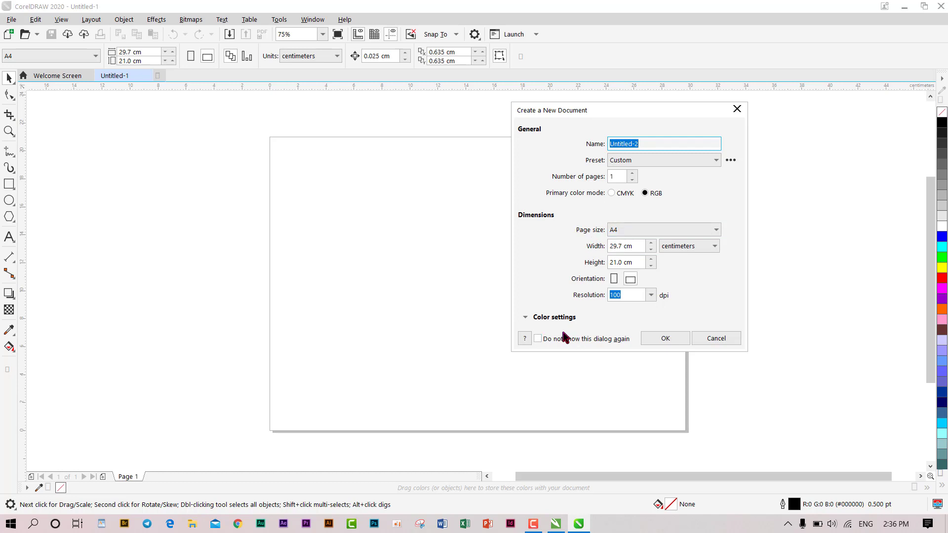
# Expand the color settings to examine the color profiles and rendering intent, and collapse them again.
pyautogui.click(525, 318)
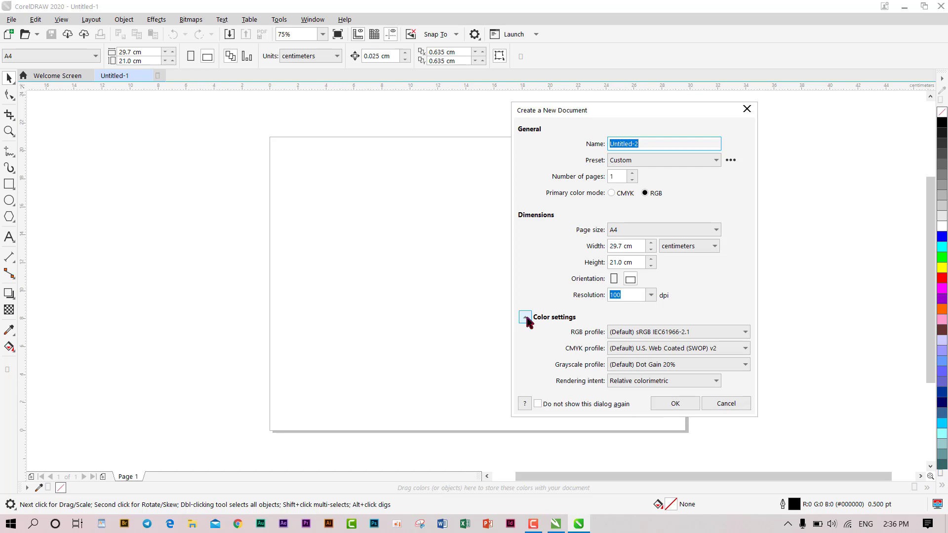
pyautogui.click(526, 318)
pyautogui.click(525, 318)
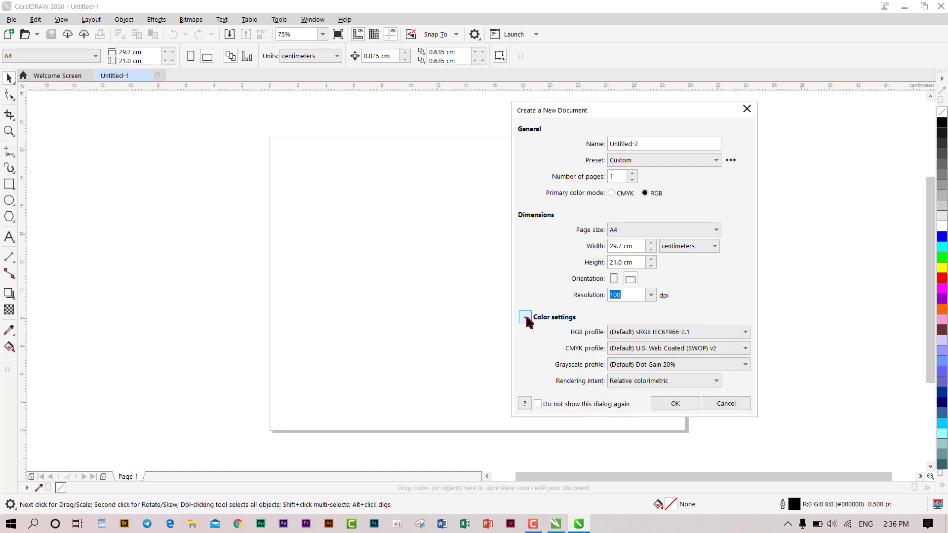
pyautogui.click(526, 319)
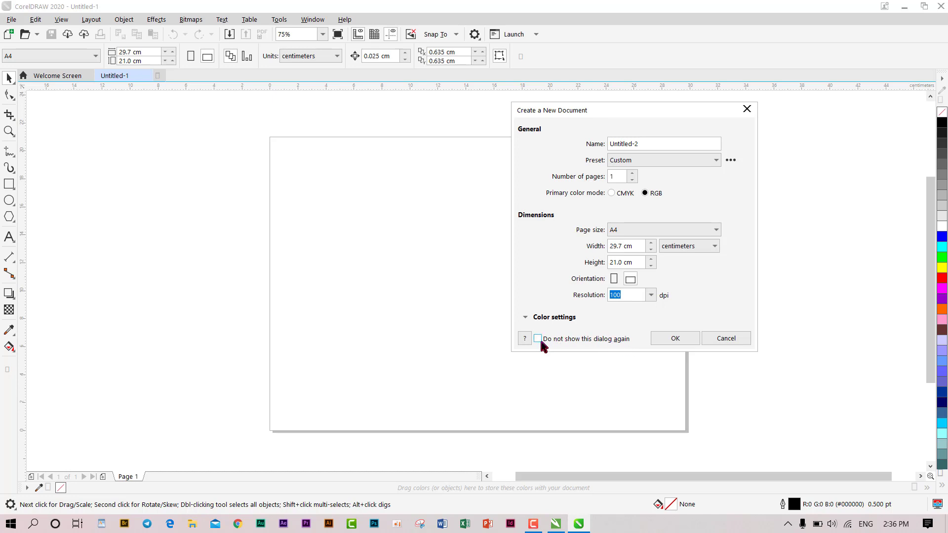
# Choose not to show the new-document dialog again and create the second document.
pyautogui.moveTo(613, 112); pyautogui.dragTo(490, 141)
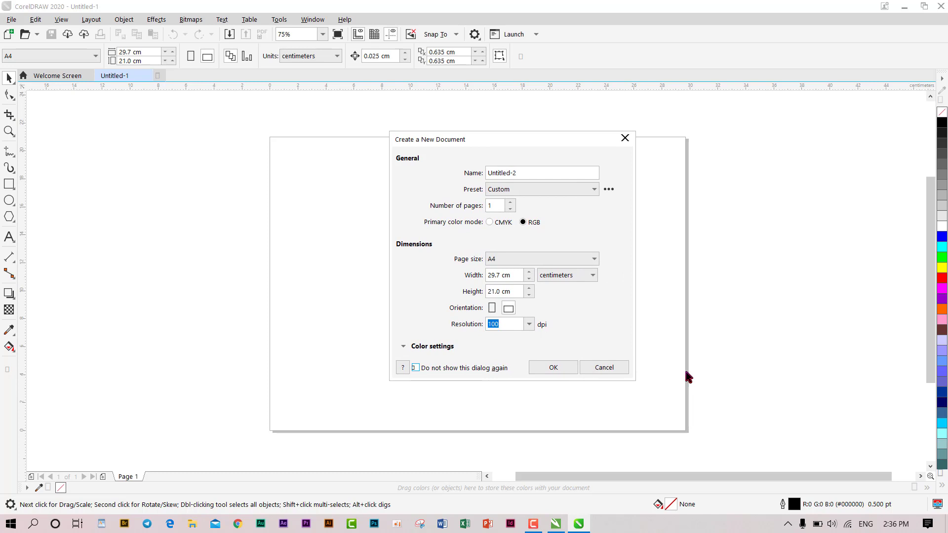
pyautogui.click(562, 372)
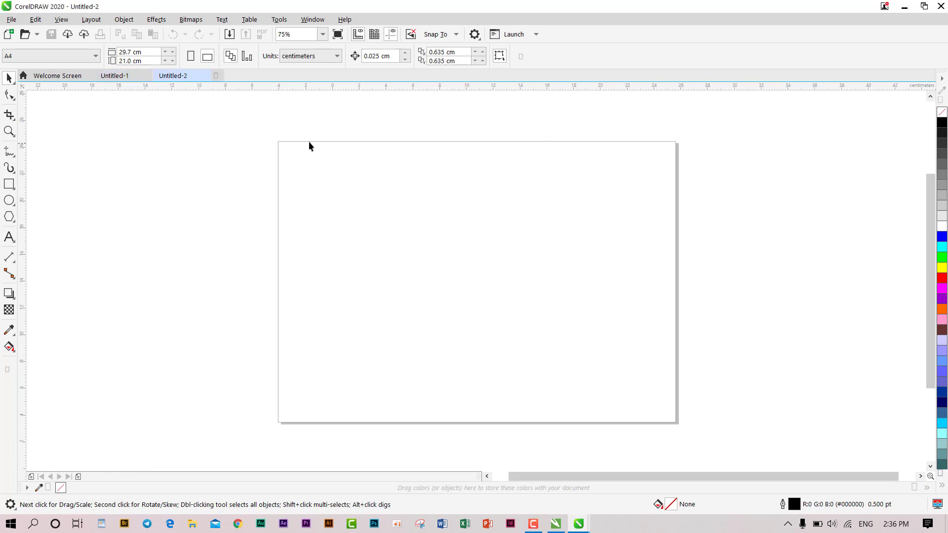
# Create three more blank documents directly with the default settings.
pyautogui.click(12, 20)
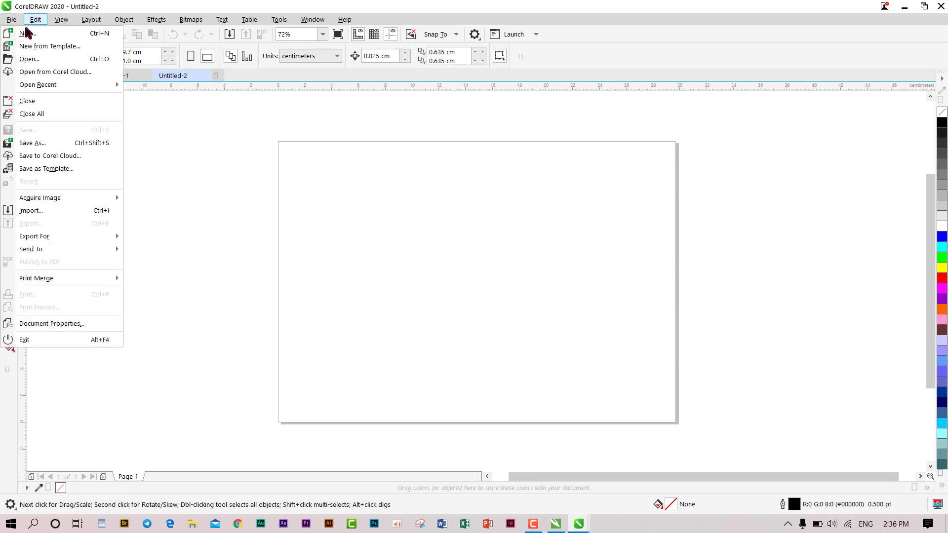
pyautogui.click(34, 20)
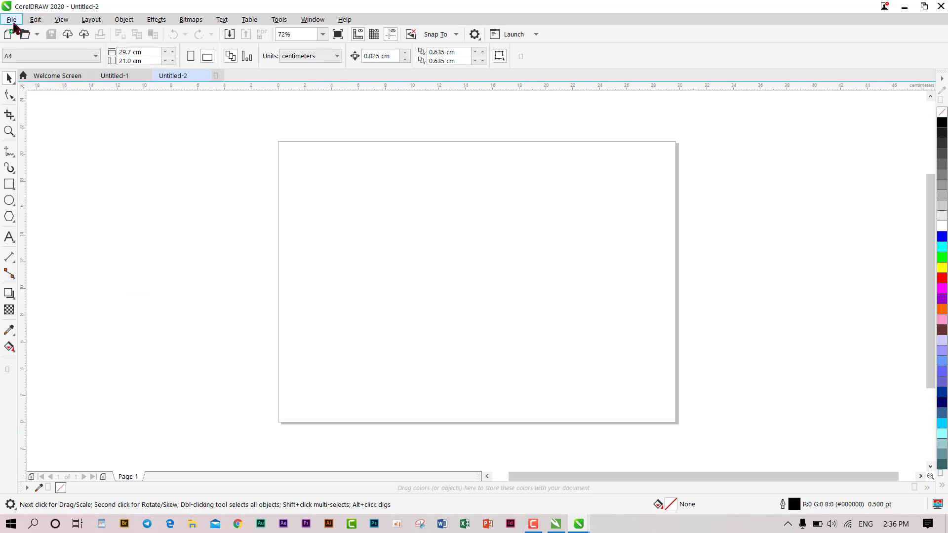
pyautogui.click(9, 37)
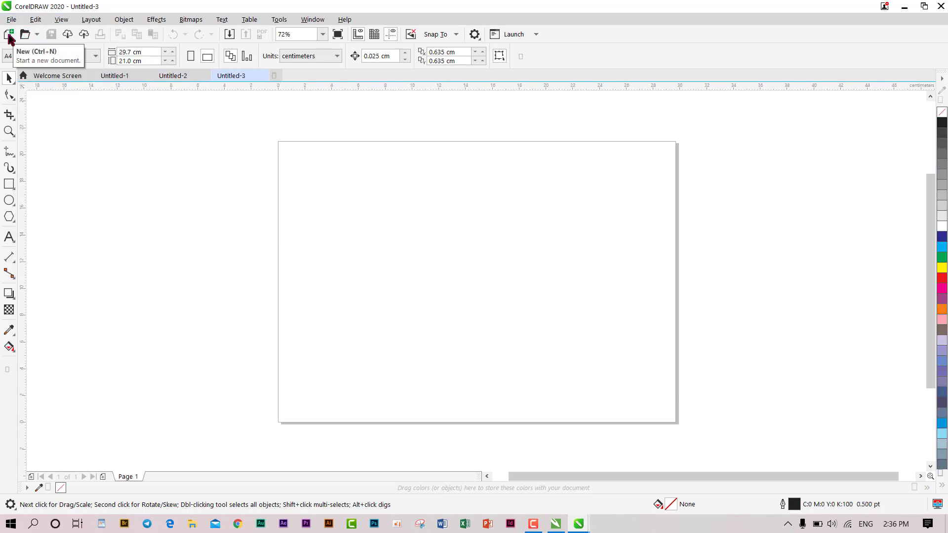
pyautogui.click(9, 36)
pyautogui.click(10, 36)
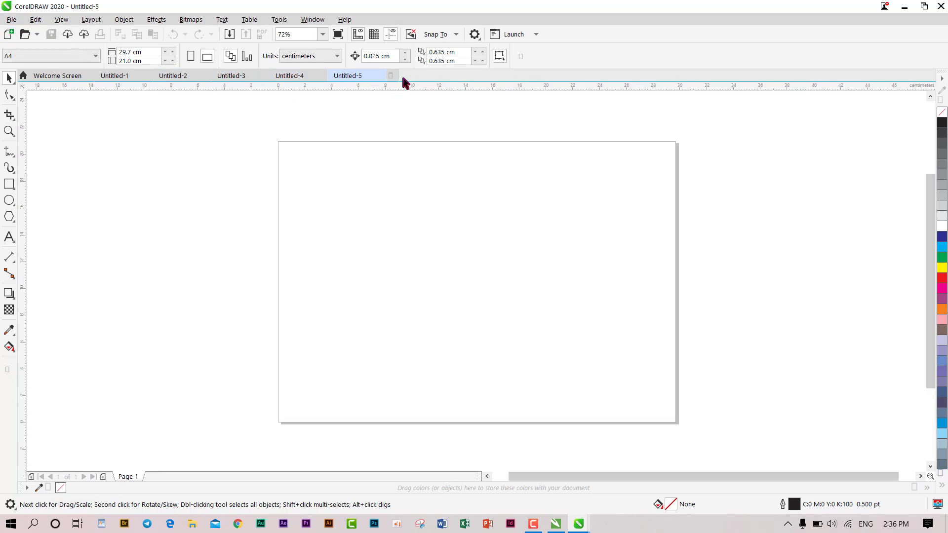
# Enable Show New Document dialog box in the general CorelDRAW options and apply the change.
pyautogui.click(475, 35)
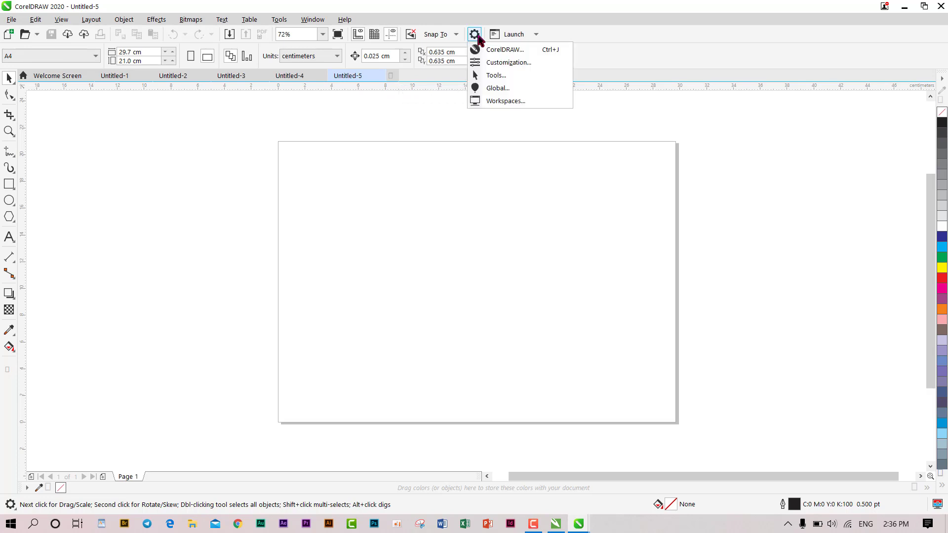
pyautogui.click(550, 52)
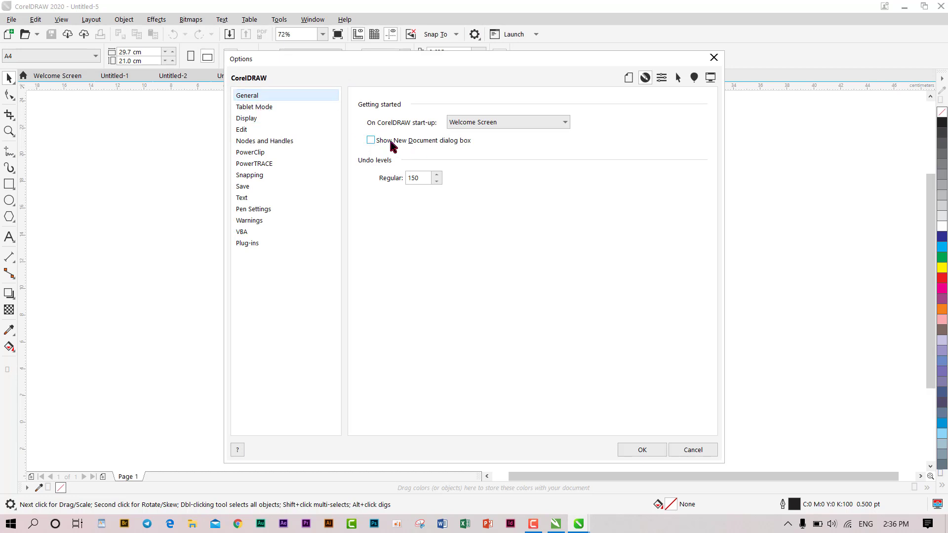
pyautogui.click(645, 451)
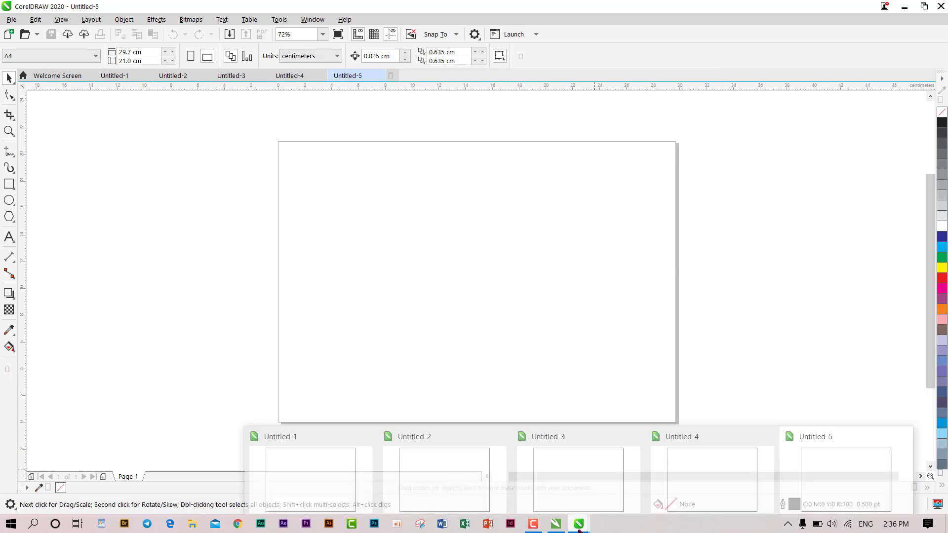
# Check that the new-document dialog appears, dismiss it, and review the Show New Document dialog box option.
pyautogui.click(392, 76)
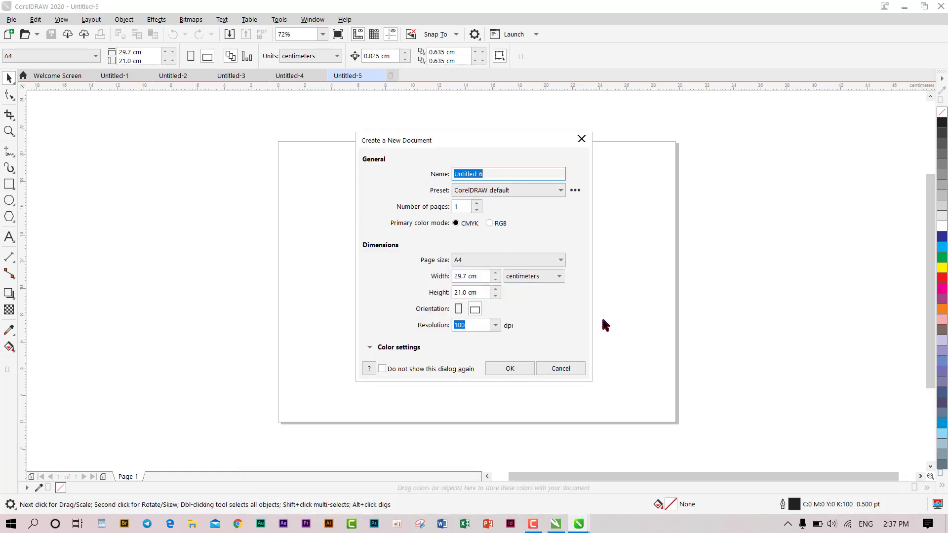
pyautogui.click(582, 140)
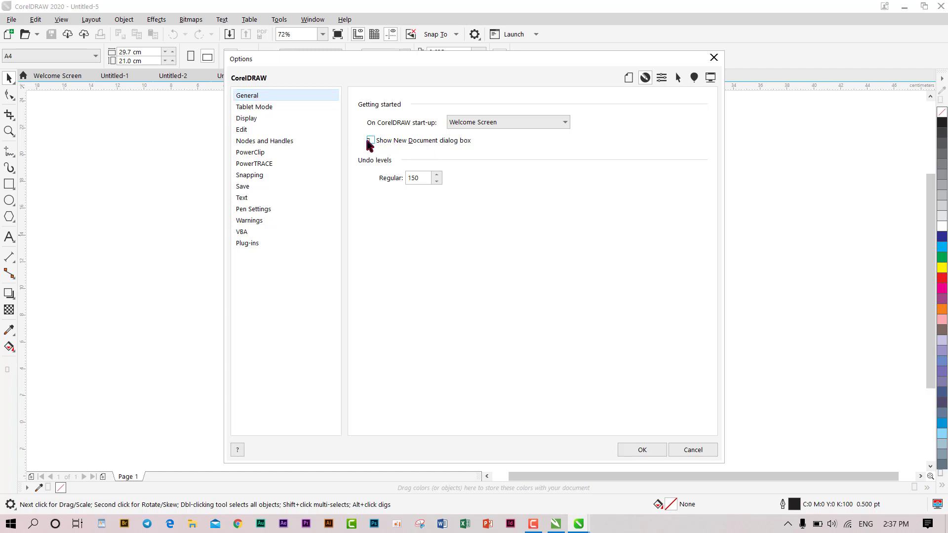
pyautogui.click(714, 57)
pyautogui.rightClick(406, 127)
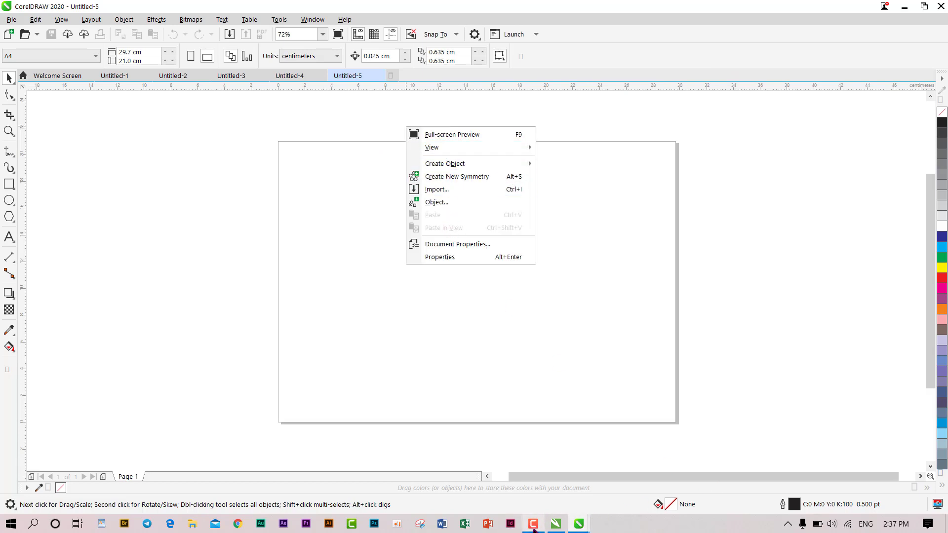
pyautogui.moveTo(538, 531)
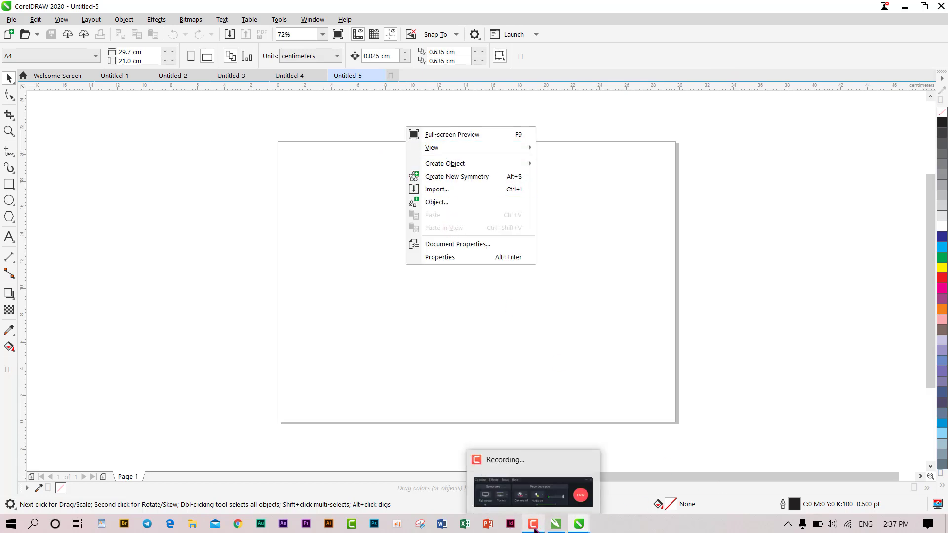
pyautogui.click(581, 251)
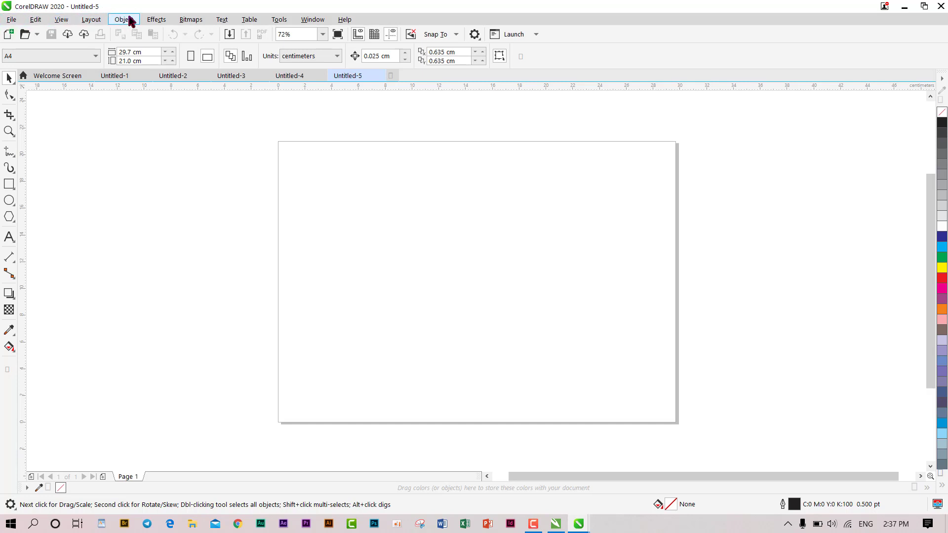
# Hide the menu bar from the workspace.
pyautogui.rightClick(388, 20)
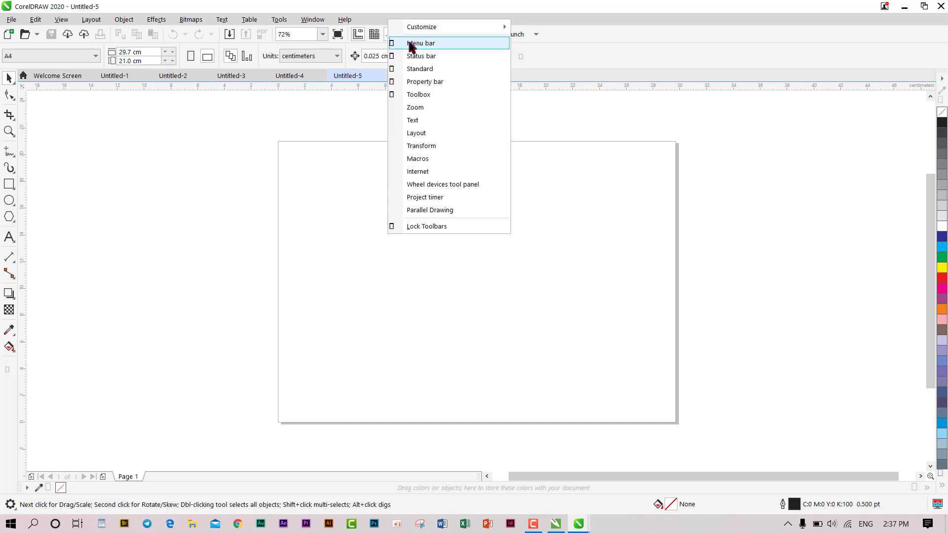
pyautogui.press('Escape')
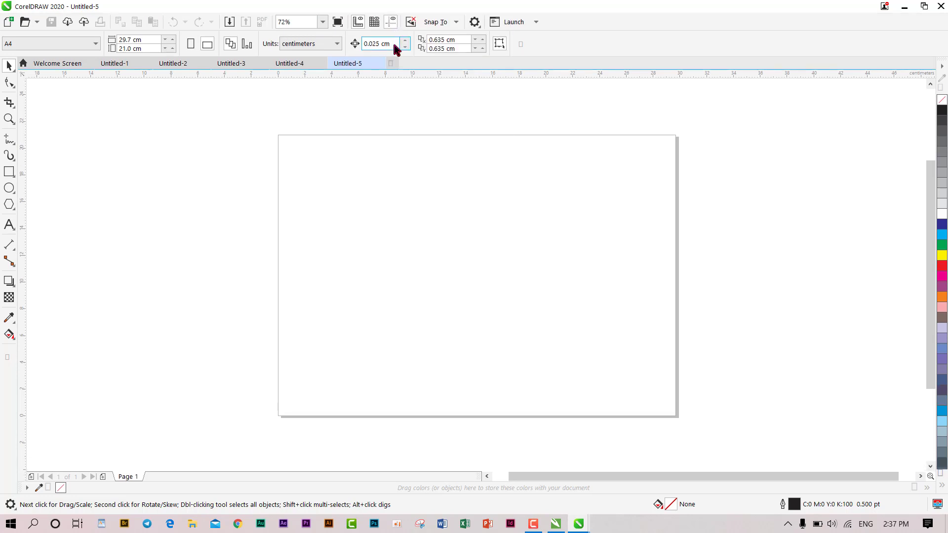
# Show the menu bar in the workspace again.
pyautogui.rightClick(565, 29)
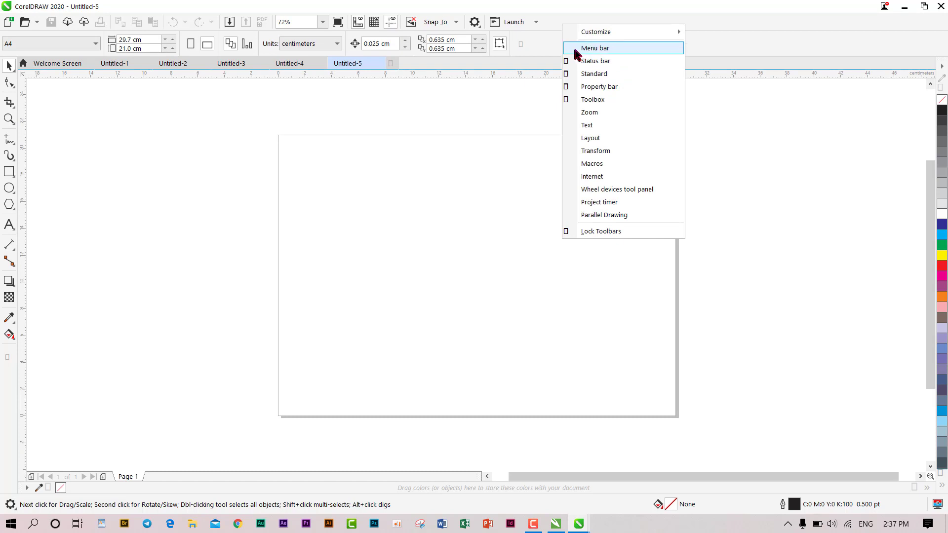
pyautogui.click(575, 52)
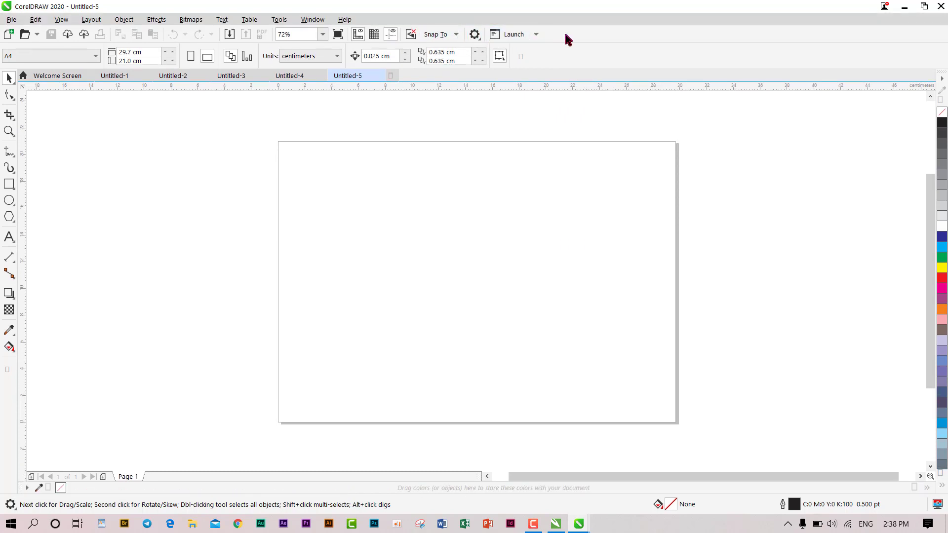
# Hide the Standard toolbar and show it again.
pyautogui.rightClick(565, 34)
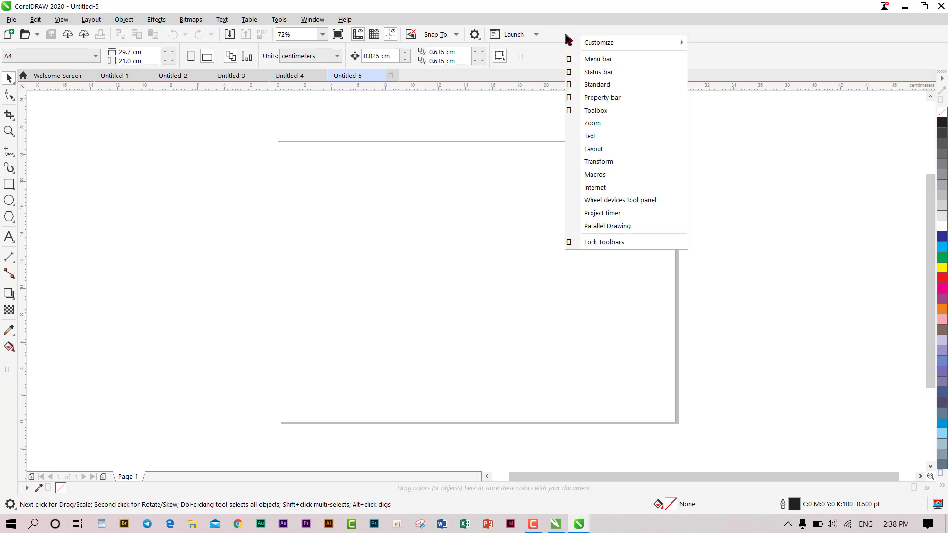
pyautogui.click(598, 87)
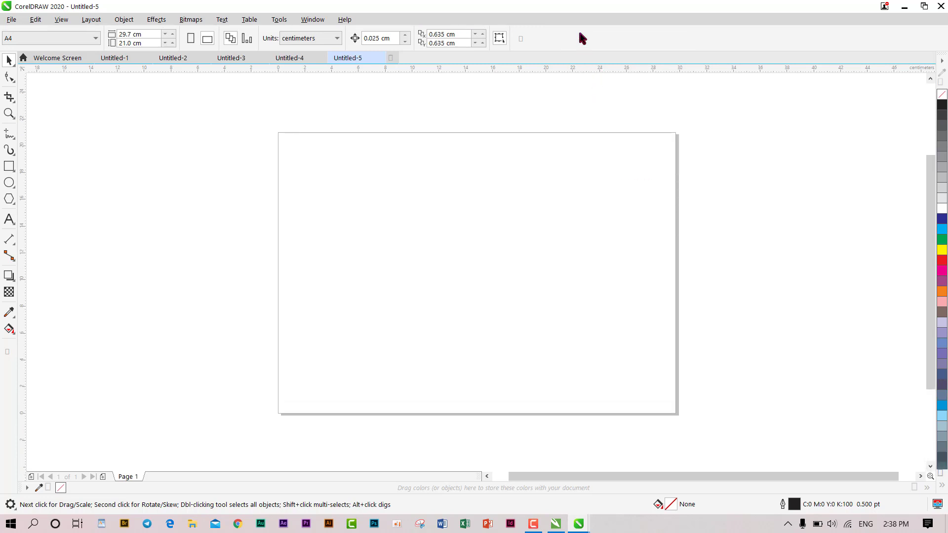
pyautogui.rightClick(580, 32)
pyautogui.click(598, 85)
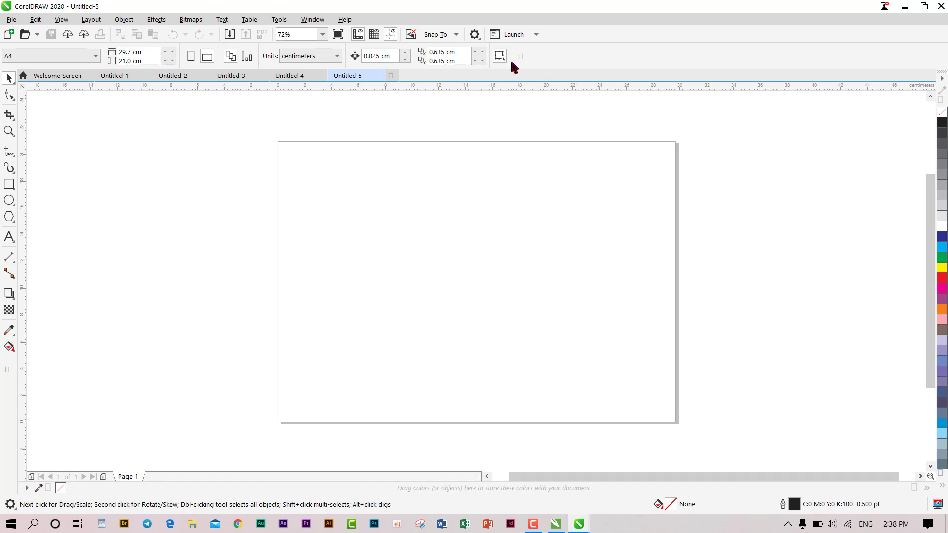
# Hide the property bar and restore it to the workspace.
pyautogui.rightClick(566, 62)
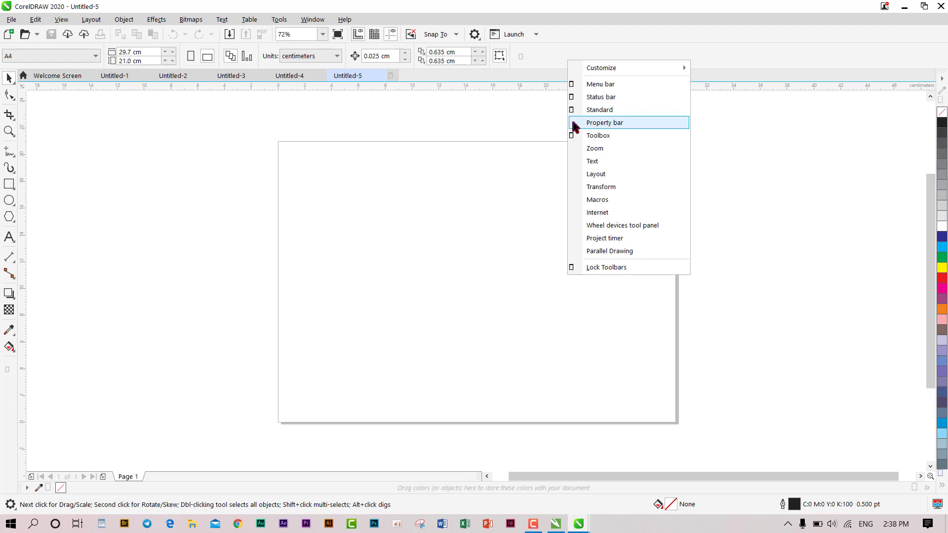
pyautogui.click(576, 126)
pyautogui.rightClick(576, 32)
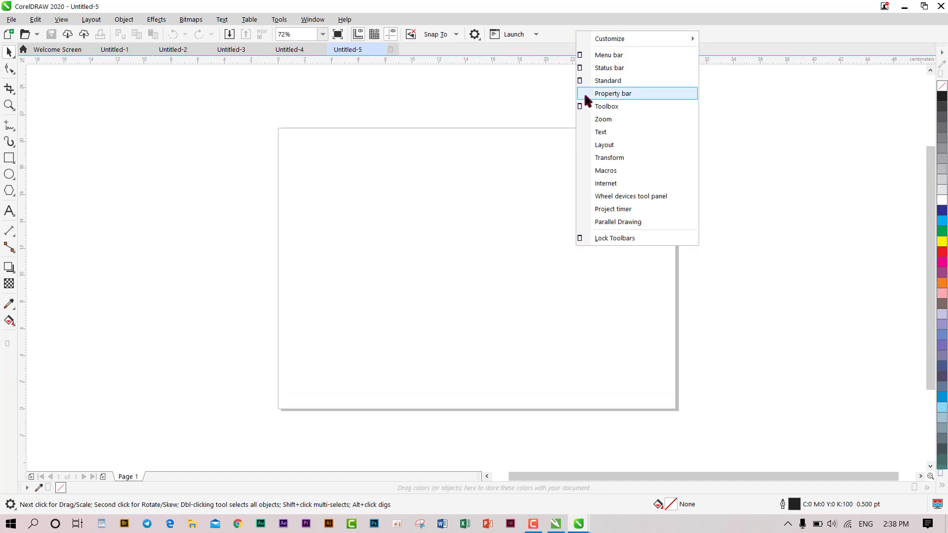
pyautogui.click(586, 94)
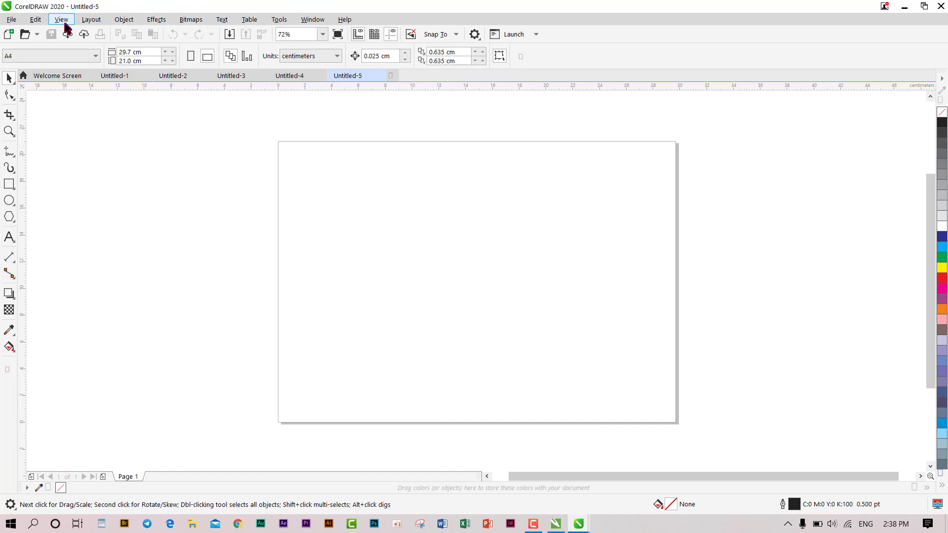
# Hide the Toolbox and bring it back into the workspace.
pyautogui.rightClick(3, 135)
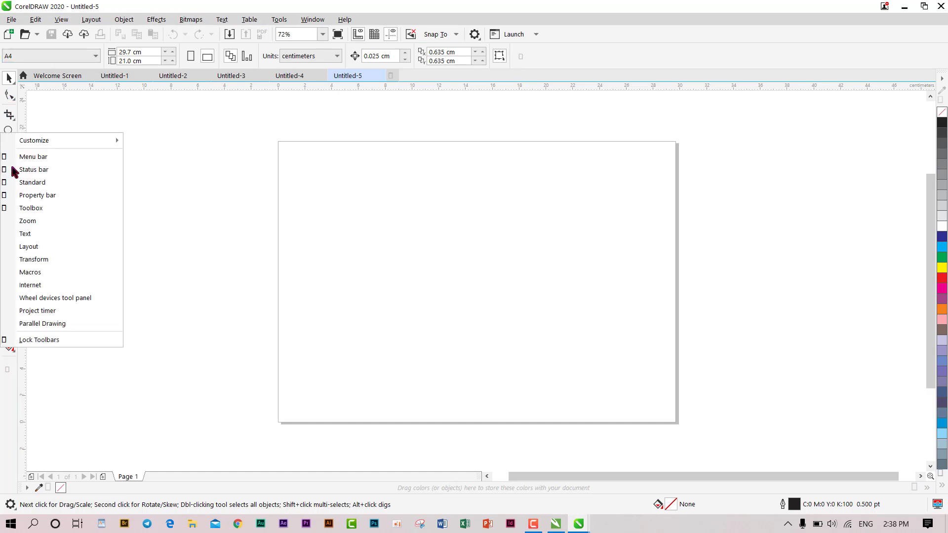
pyautogui.click(7, 209)
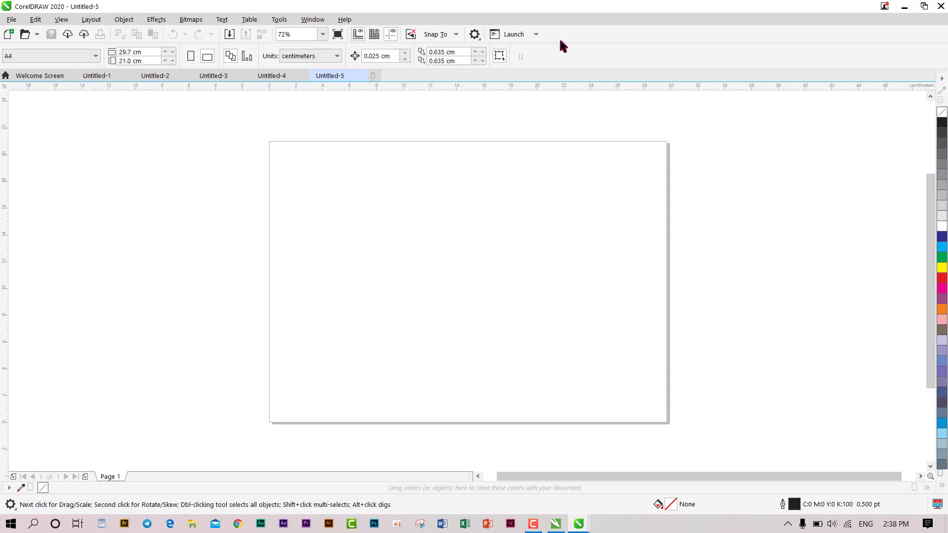
pyautogui.rightClick(595, 33)
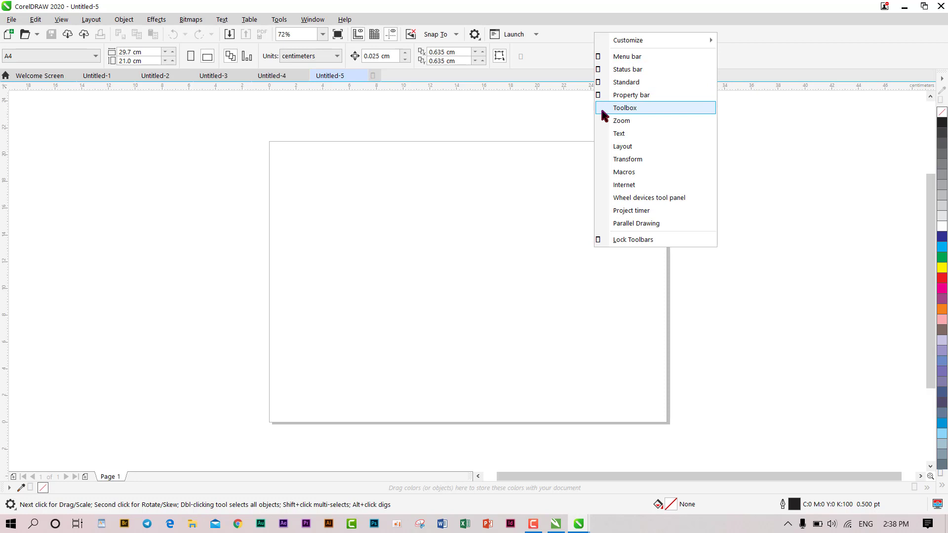
pyautogui.click(599, 108)
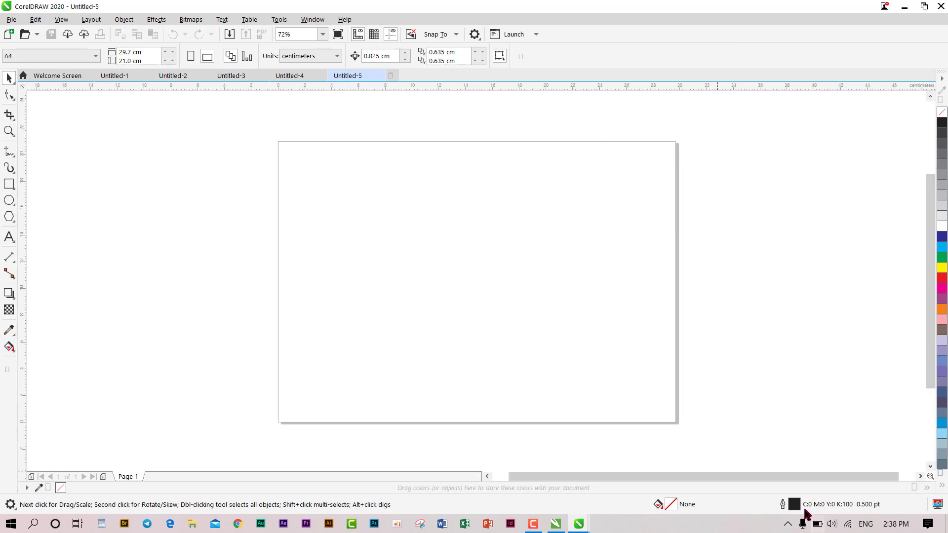
# Hide the status bar and turn its display back on.
pyautogui.rightClick(743, 512)
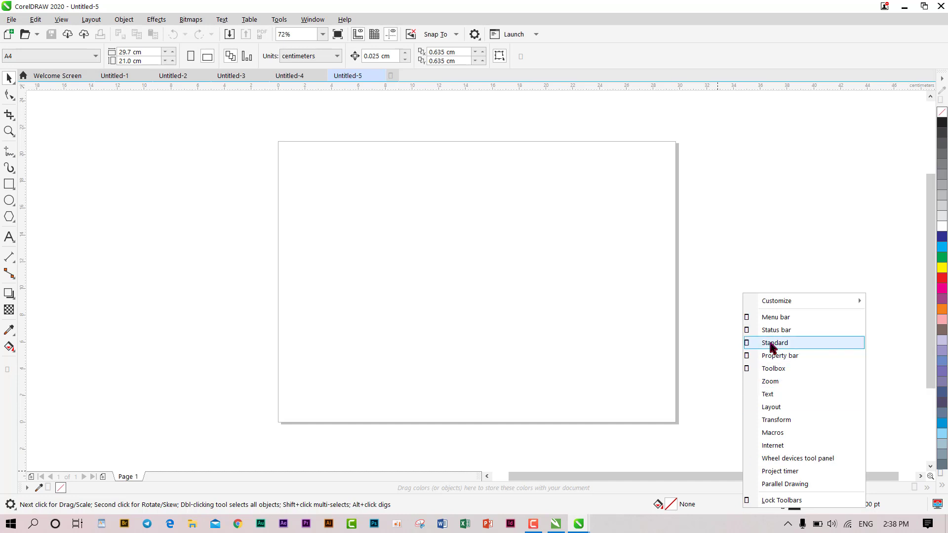
pyautogui.click(749, 330)
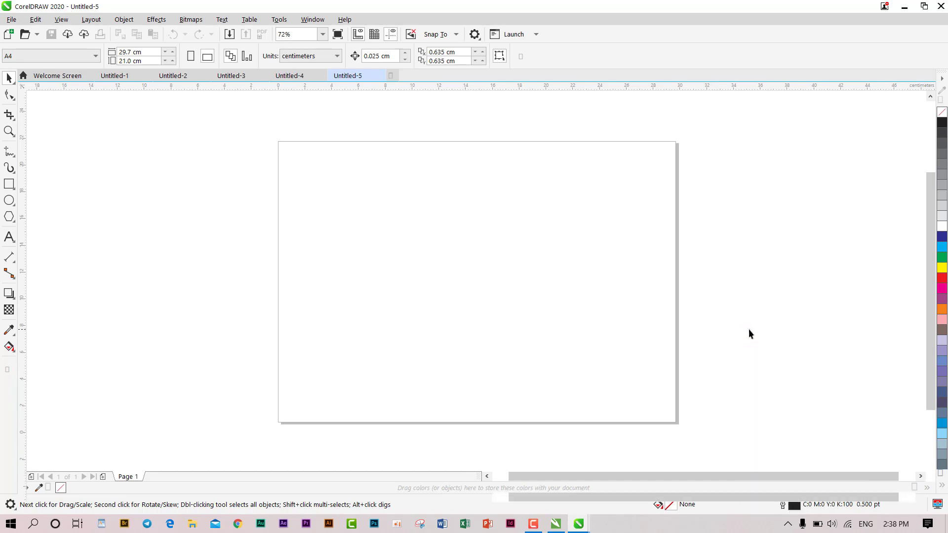
pyautogui.rightClick(789, 51)
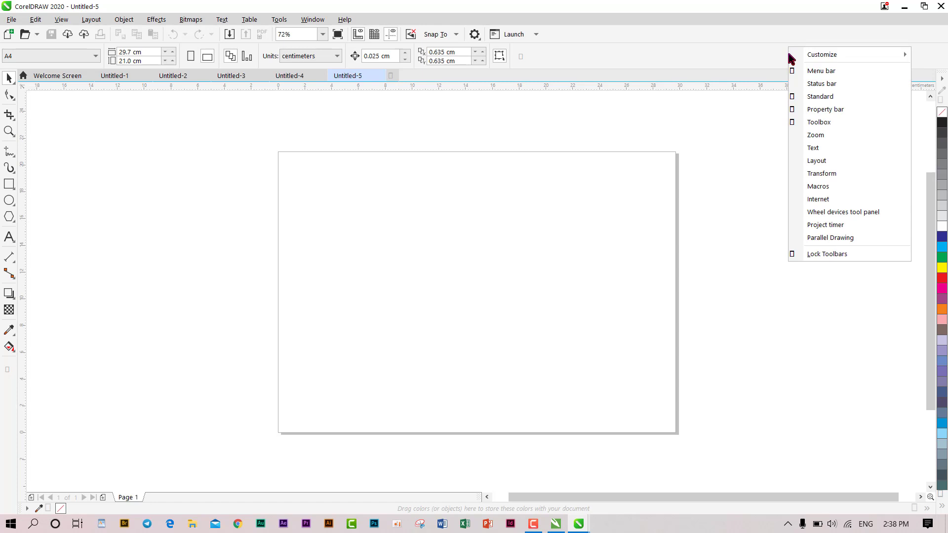
pyautogui.click(720, 45)
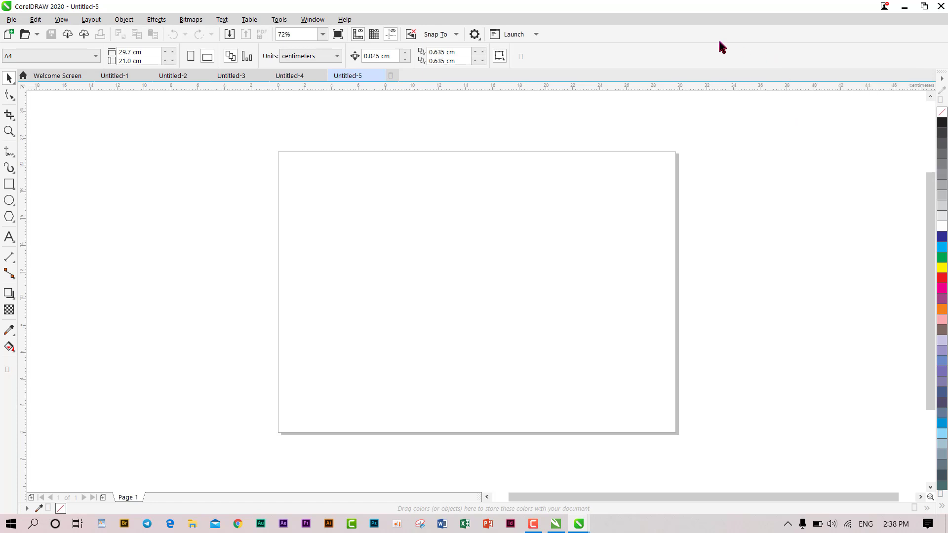
pyautogui.rightClick(761, 39)
pyautogui.click(719, 63)
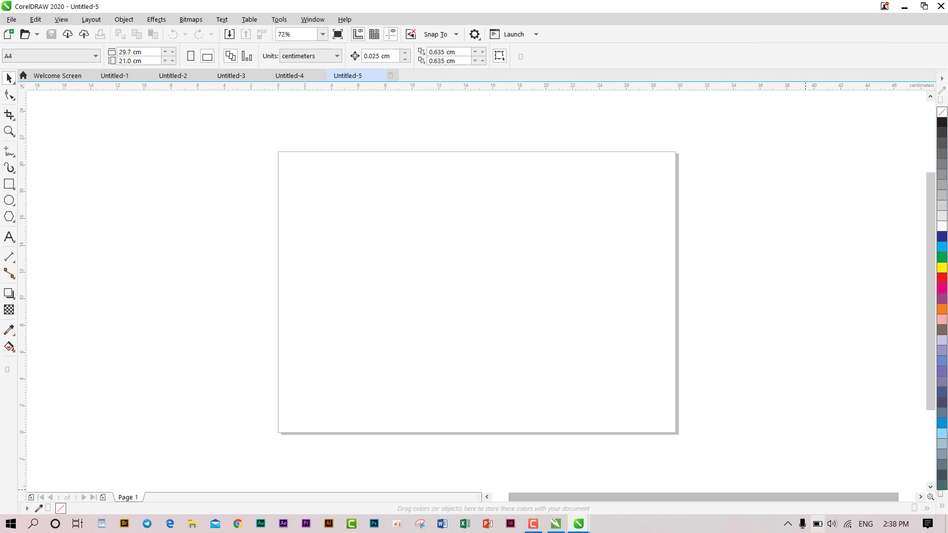
pyautogui.rightClick(784, 39)
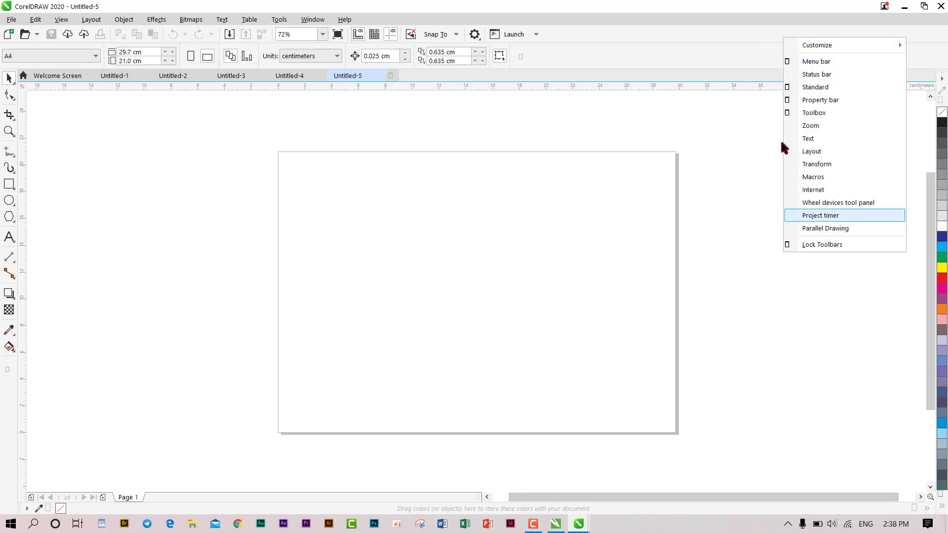
pyautogui.rightClick(752, 31)
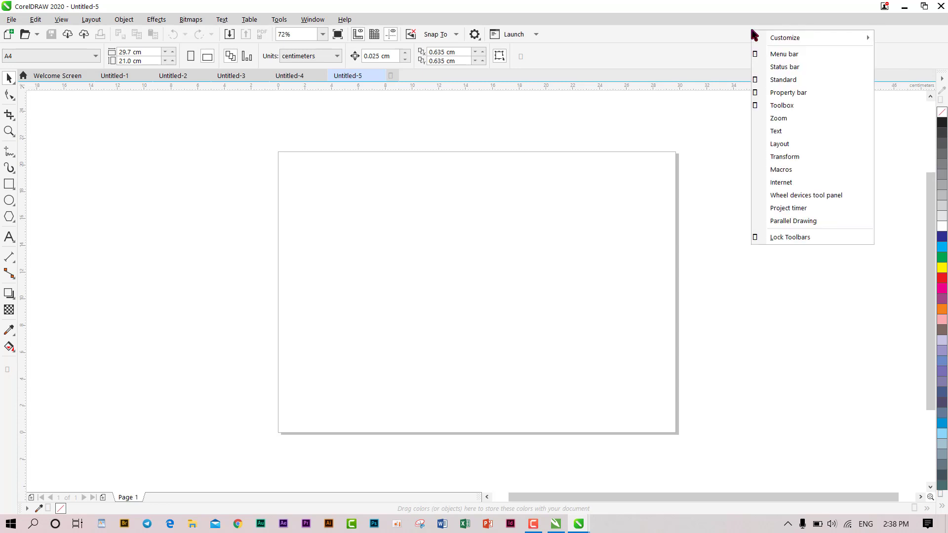
pyautogui.rightClick(717, 42)
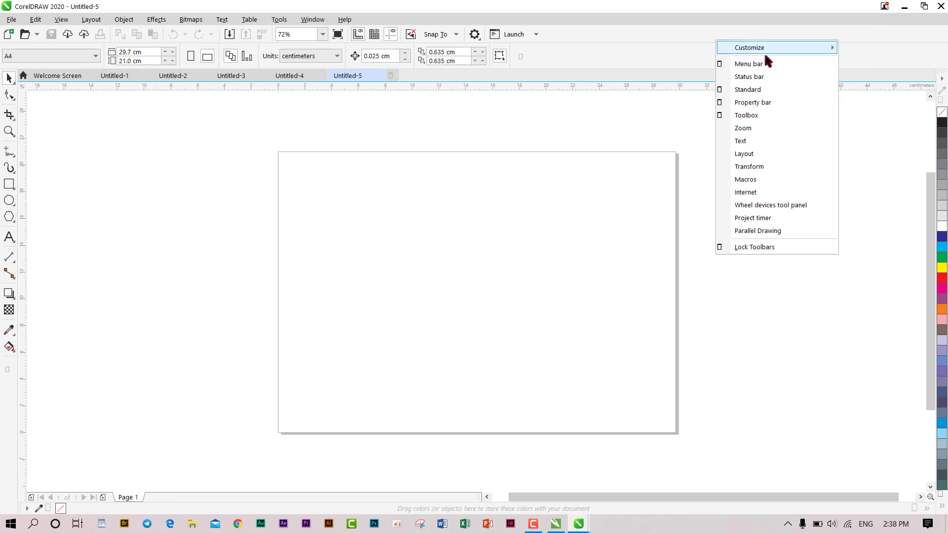
pyautogui.click(723, 78)
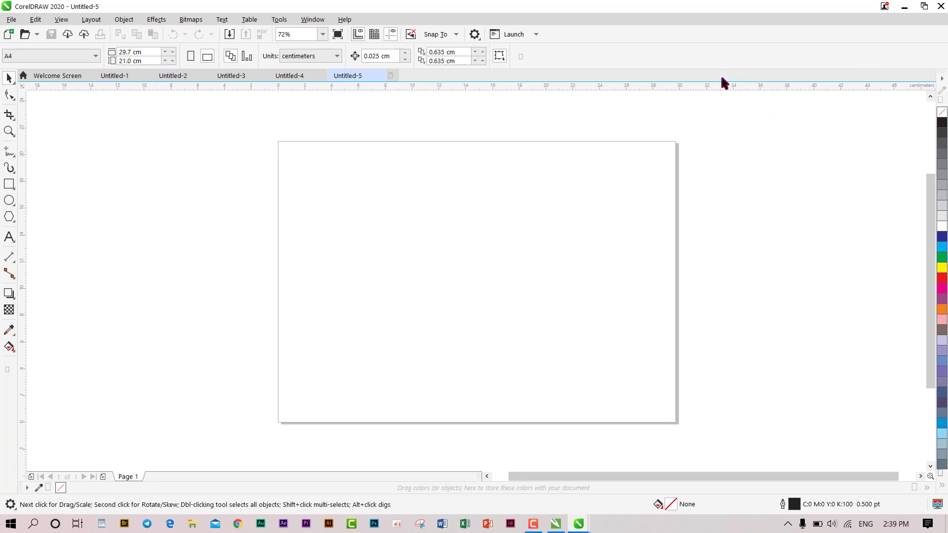
# Create a rectangle that frames the whole page and fill it with blue from the color palette.
pyautogui.doubleClick(11, 185)
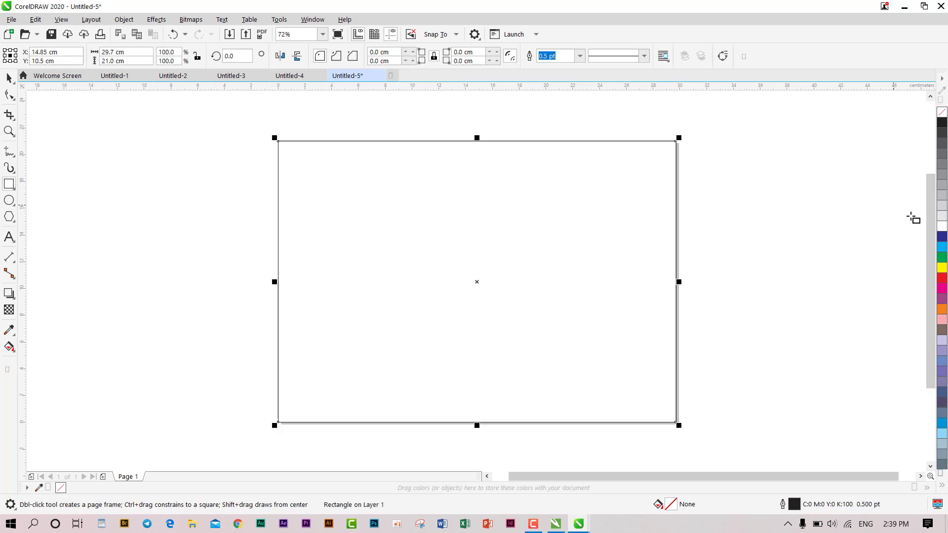
pyautogui.click(942, 238)
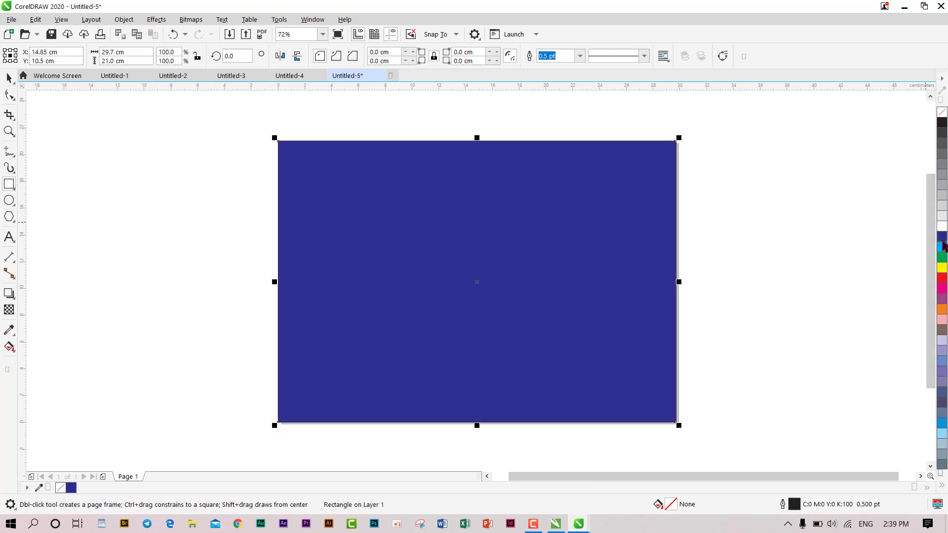
# Open the rectangle's Edit Fill settings and try a fountain fill and uniform CMYK Palette colors, including Twilight Blue.
pyautogui.doubleClick(673, 506)
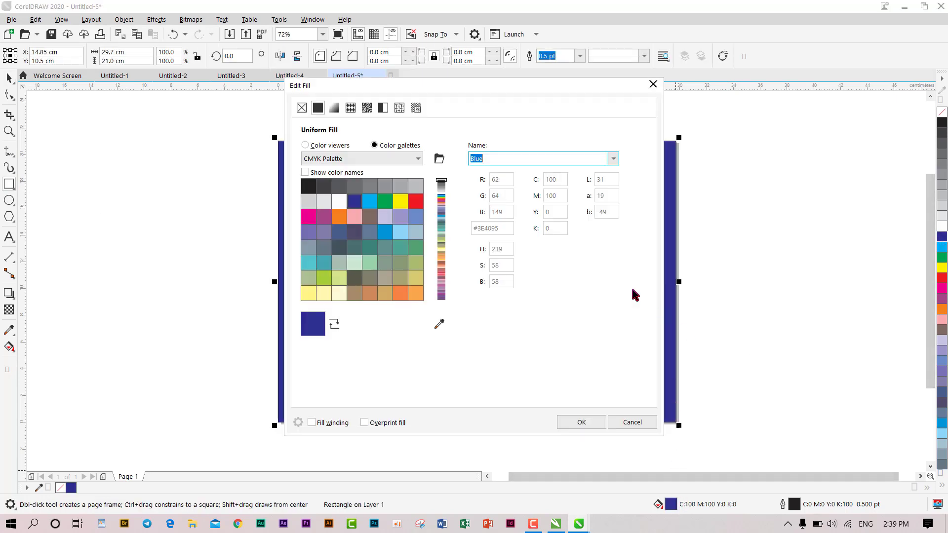
pyautogui.click(318, 108)
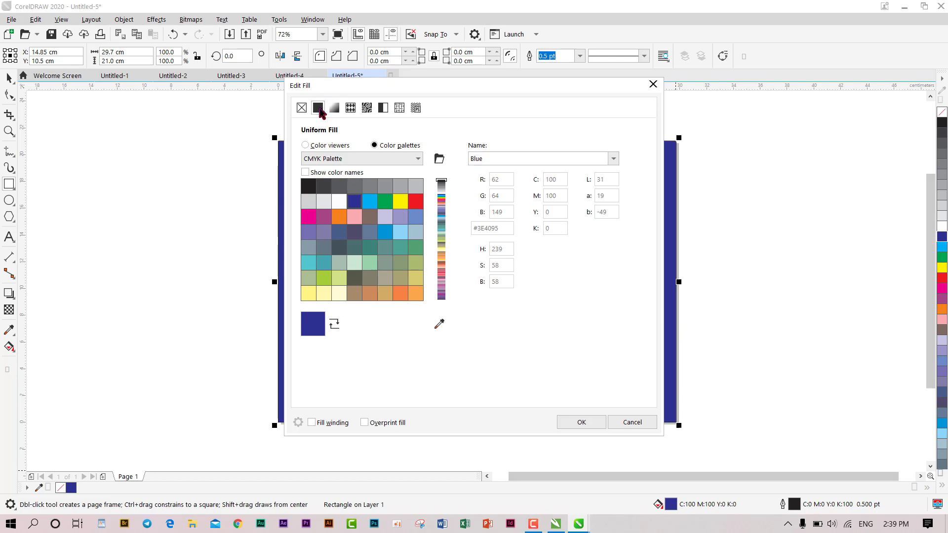
pyautogui.click(334, 110)
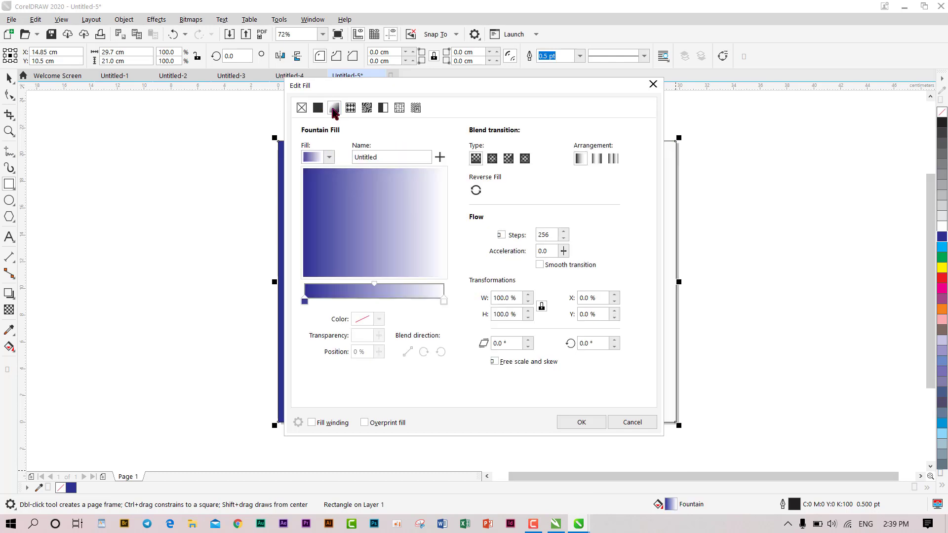
pyautogui.click(318, 107)
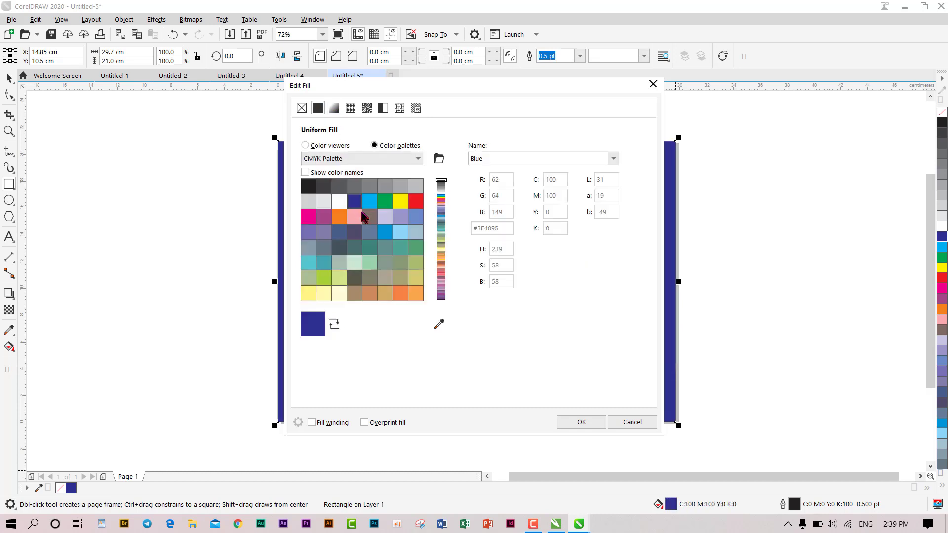
pyautogui.click(367, 205)
pyautogui.click(349, 234)
pyautogui.click(318, 233)
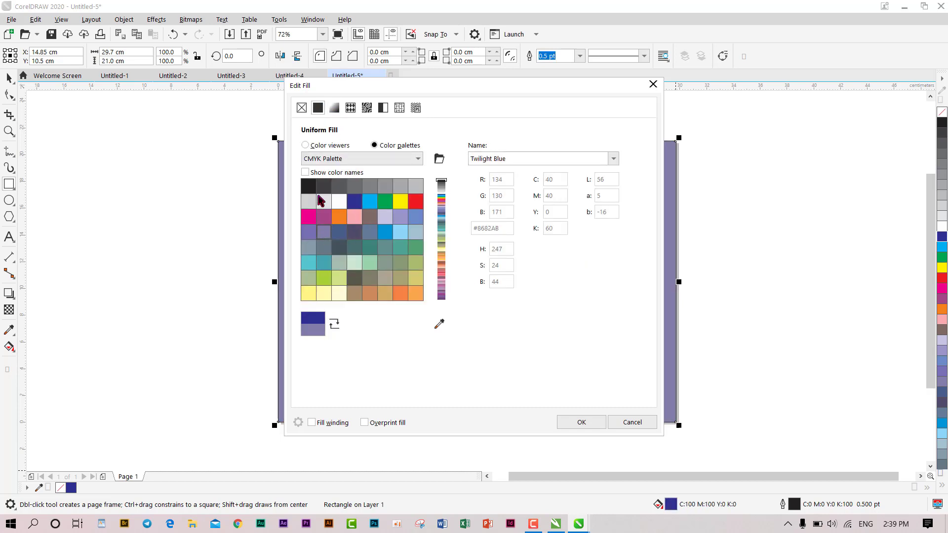
# Give the rectangle an orange uniform fill of C7 M69 Y100 K1 using the HSB - Hue Based color viewer.
pyautogui.click(401, 216)
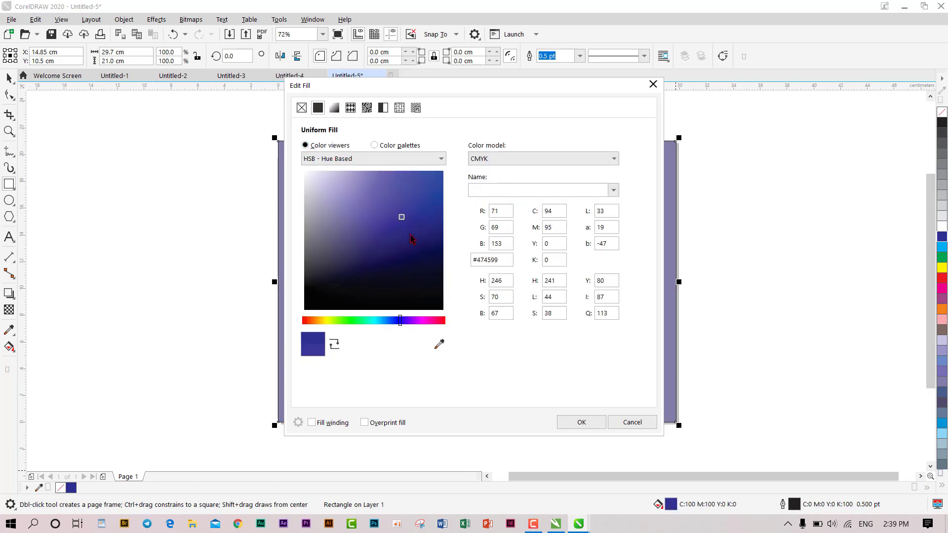
pyautogui.click(415, 245)
pyautogui.click(427, 276)
pyautogui.moveTo(451, 85); pyautogui.dragTo(690, 87)
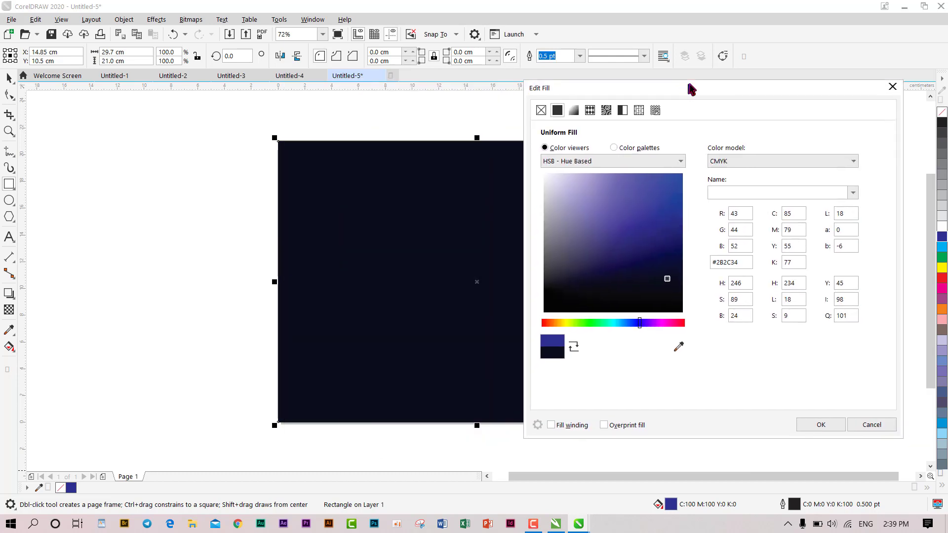
pyautogui.click(654, 224)
pyautogui.click(675, 188)
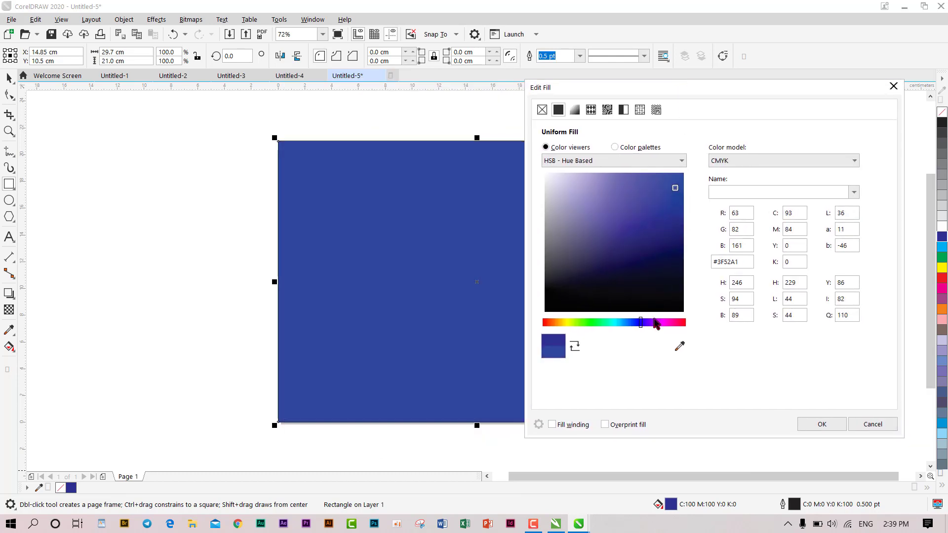
pyautogui.click(613, 324)
pyautogui.click(581, 324)
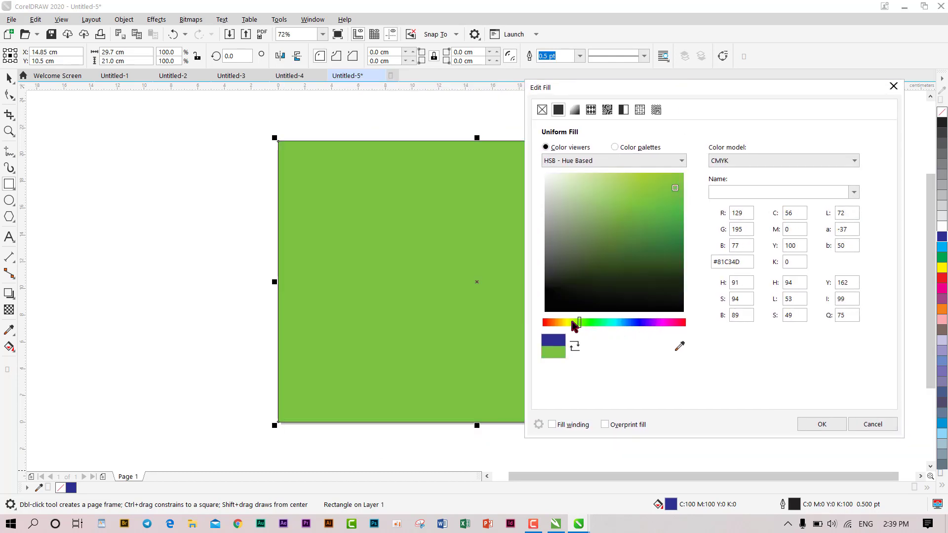
pyautogui.click(554, 324)
pyautogui.moveTo(839, 99); pyautogui.dragTo(732, 87)
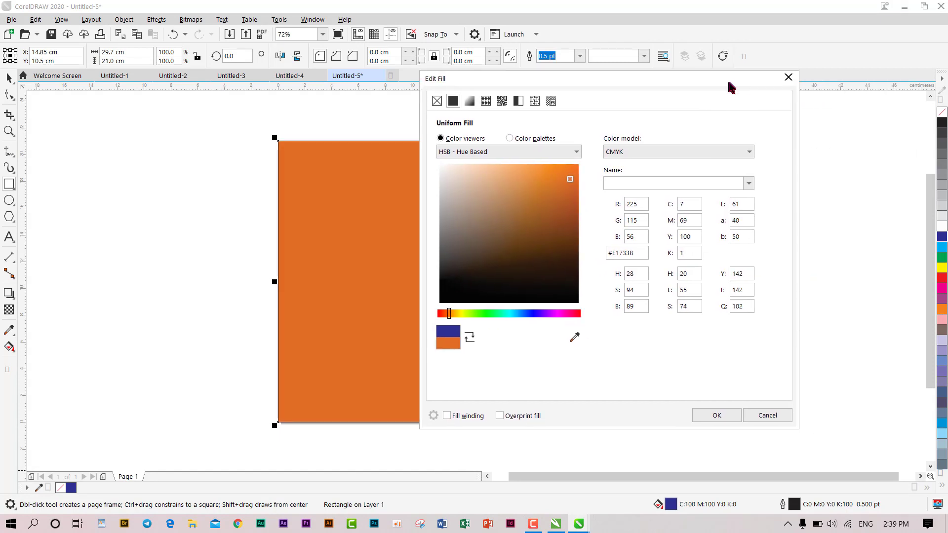
pyautogui.click(712, 416)
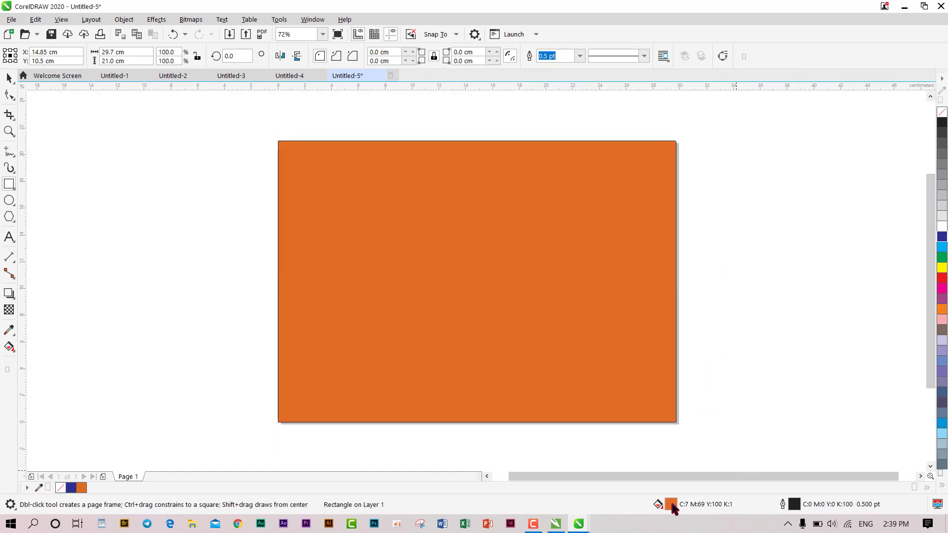
# Open the rectangle's Outline Pen settings and change the outline color to C0 M100 Y60 K0.
pyautogui.scroll(10, 694, 235)
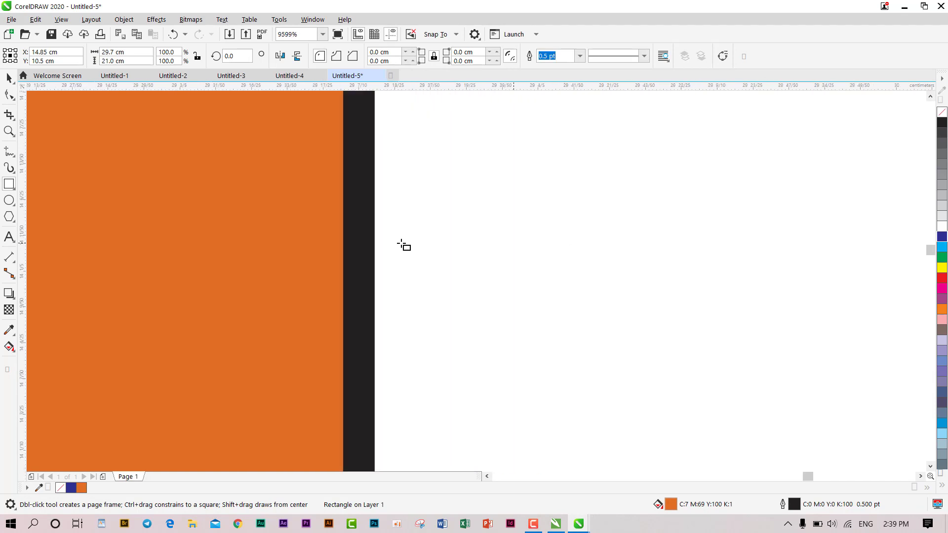
pyautogui.doubleClick(792, 511)
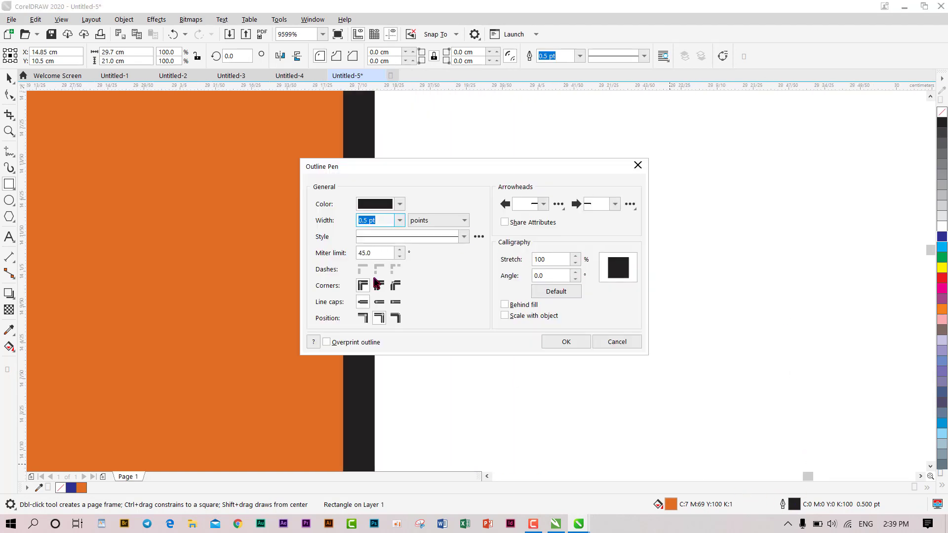
pyautogui.moveTo(429, 169); pyautogui.dragTo(672, 149)
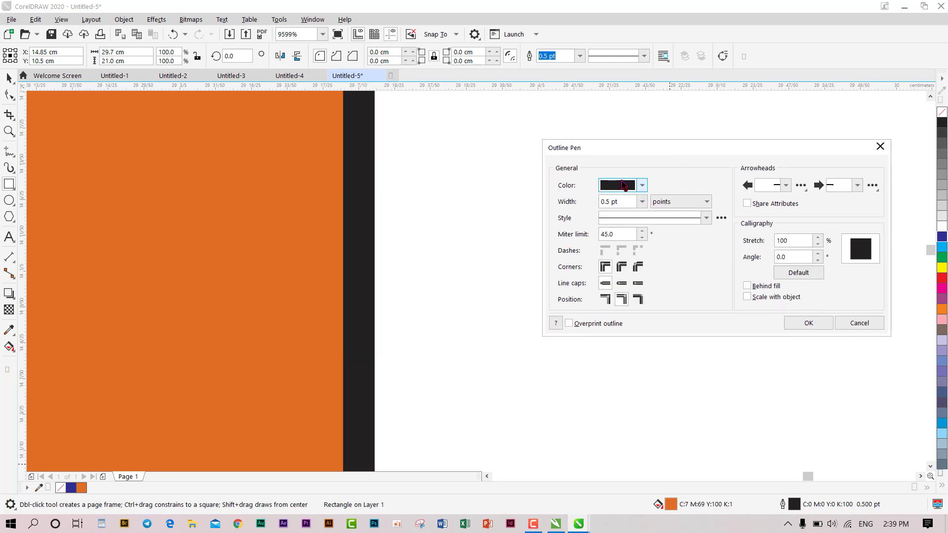
pyautogui.click(618, 186)
pyautogui.click(690, 239)
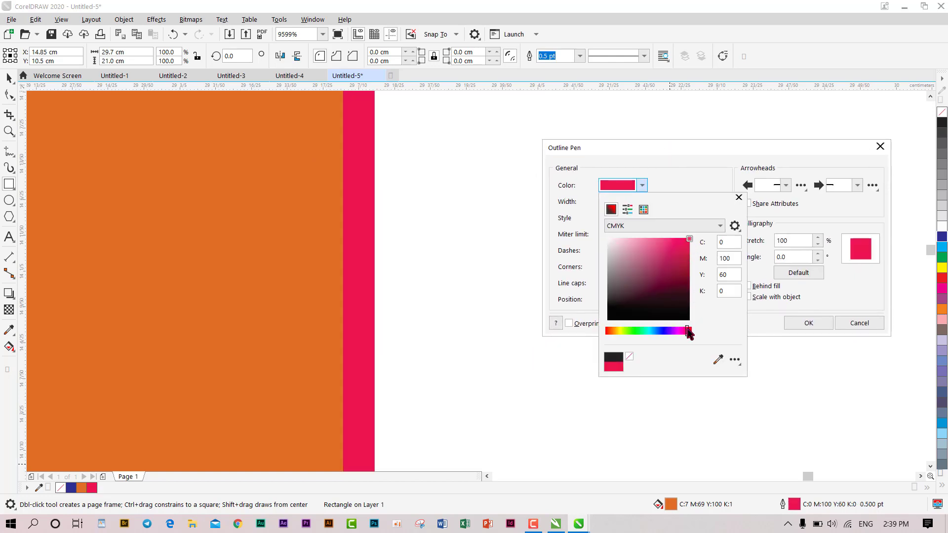
# Try blue, green, orange and other hues for the outline, and apply red, C0 M100 Y100 K0.
pyautogui.click(665, 332)
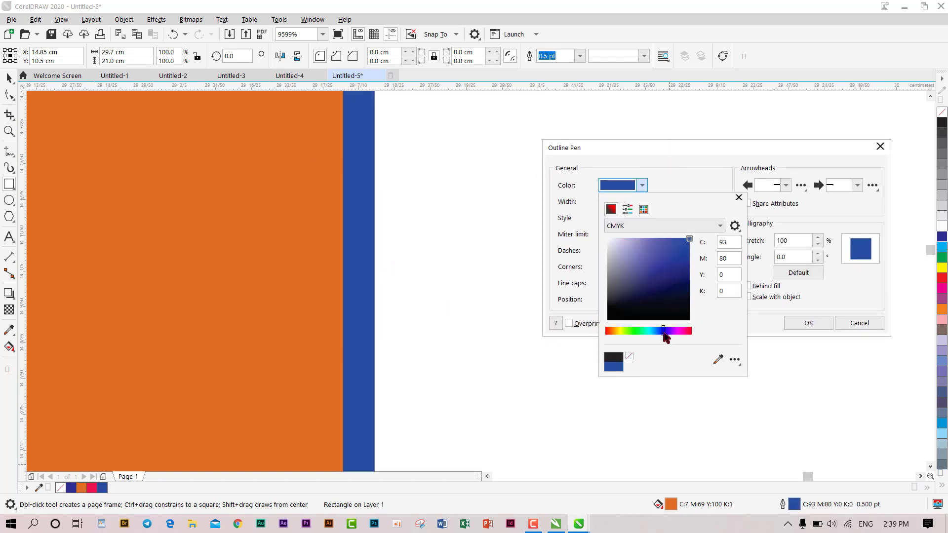
pyautogui.click(633, 331)
pyautogui.click(611, 332)
pyautogui.click(607, 331)
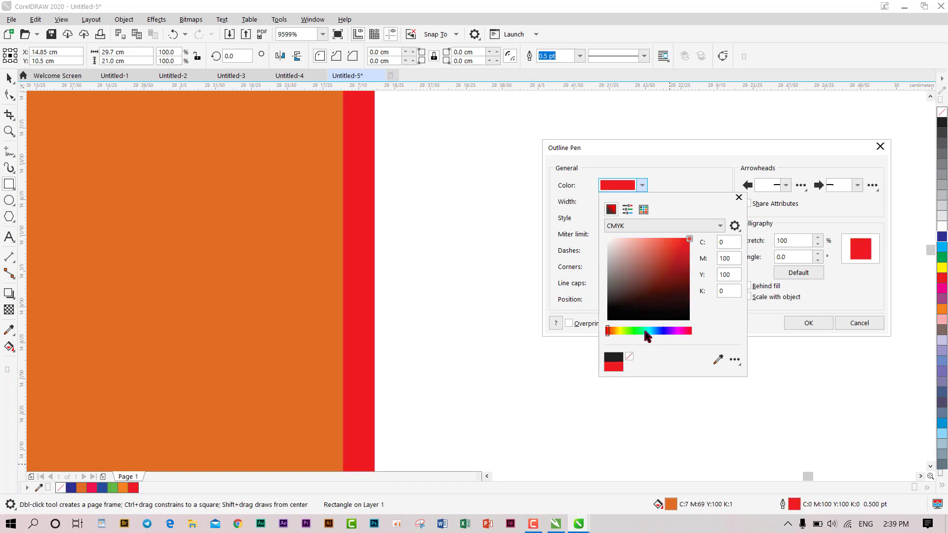
pyautogui.click(648, 331)
pyautogui.click(640, 331)
pyautogui.click(607, 331)
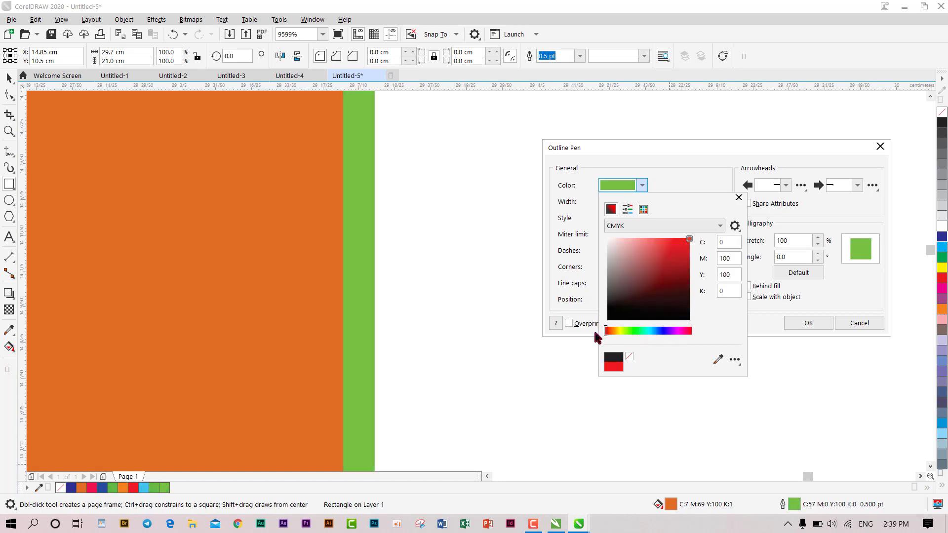
pyautogui.click(805, 328)
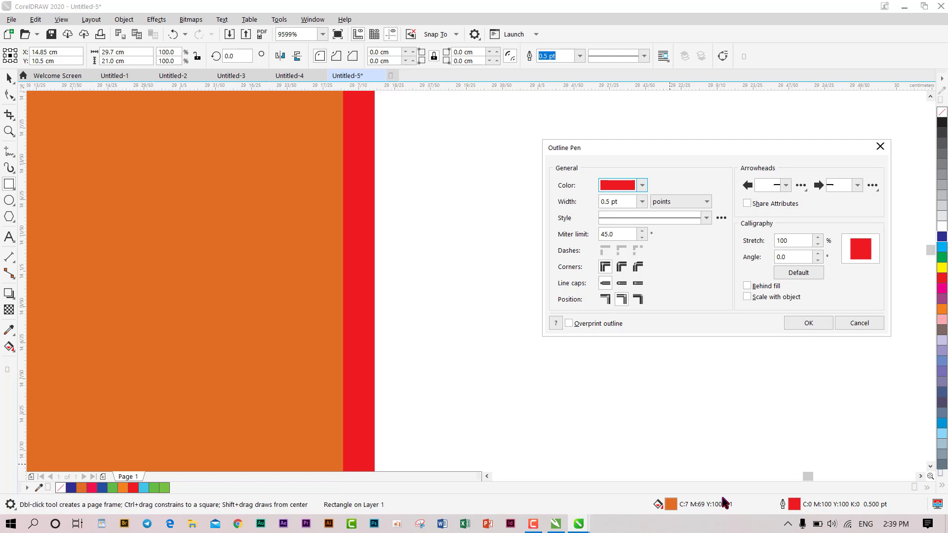
pyautogui.click(809, 324)
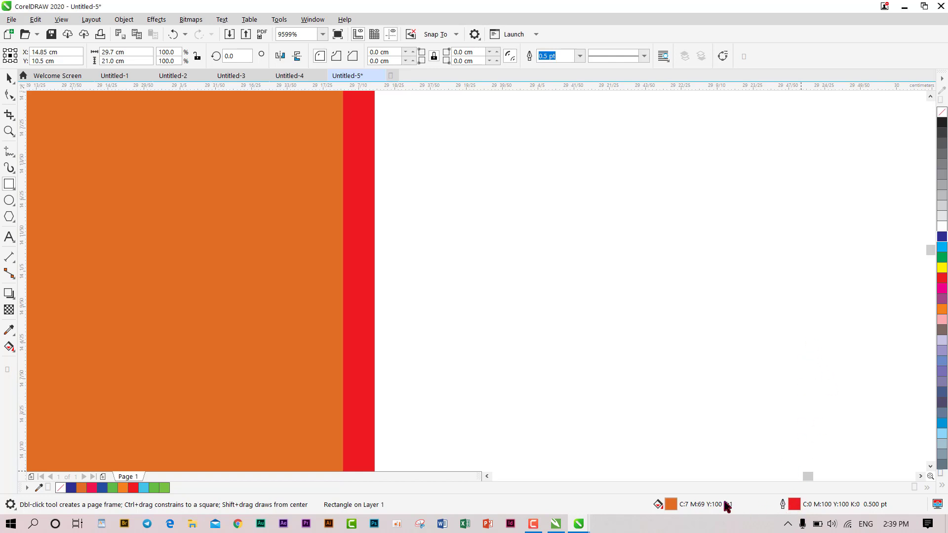
# Hide the status bar and show it again among the other interface bars.
pyautogui.rightClick(757, 505)
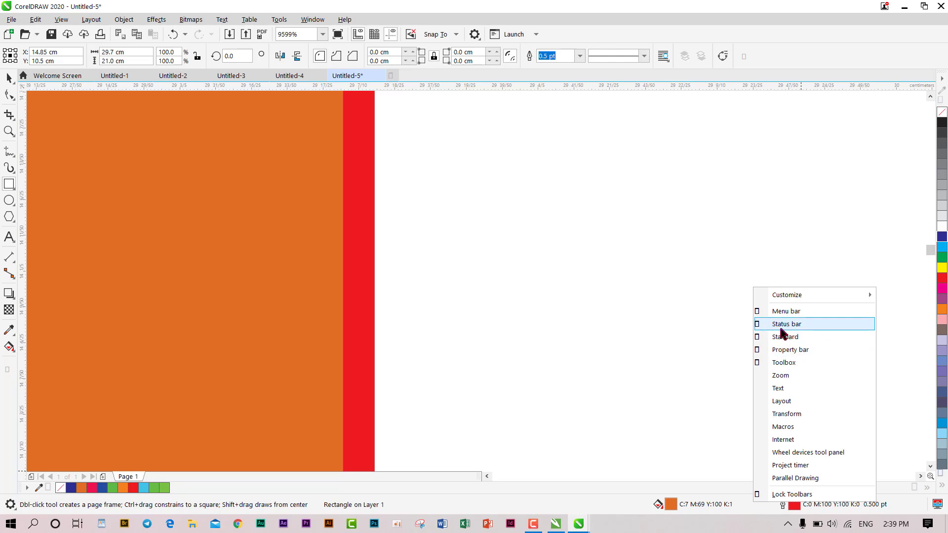
pyautogui.click(758, 325)
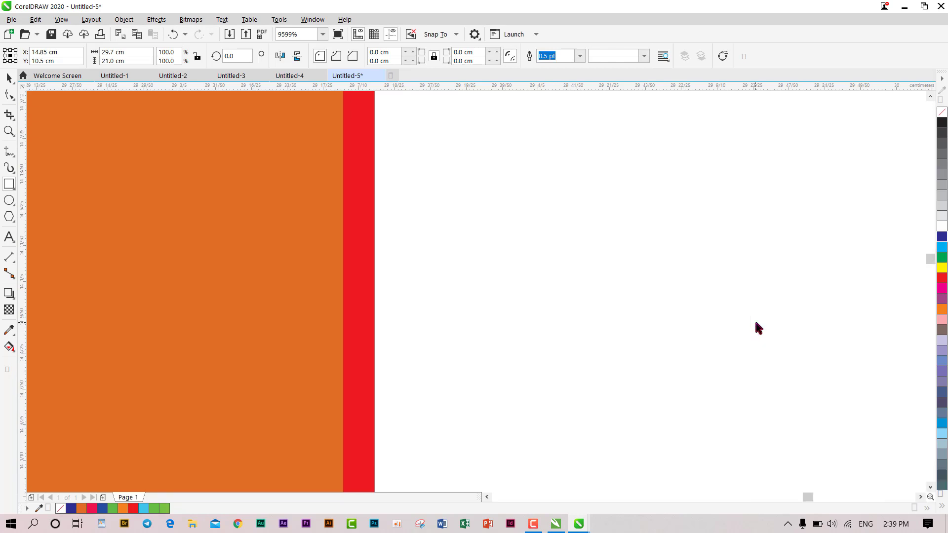
pyautogui.rightClick(757, 50)
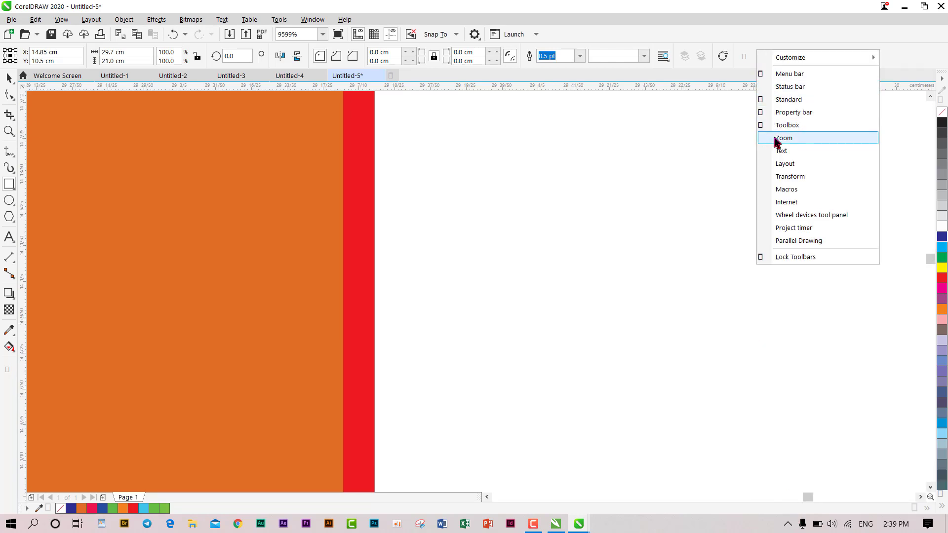
pyautogui.click(760, 88)
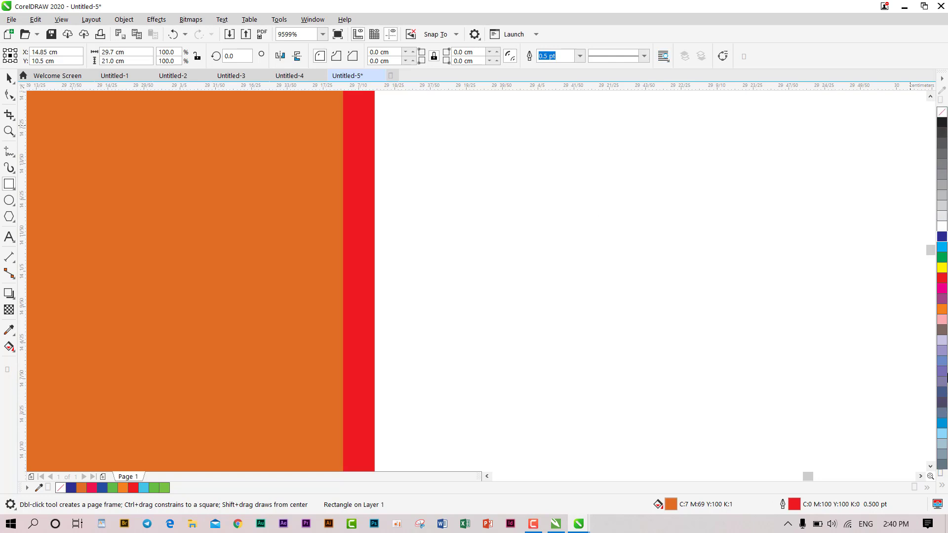
# Expand the full color palette and fill the rectangle with a darker shade of red, C20 M100 Y100 K18.
pyautogui.scroll(-8, 319, 178)
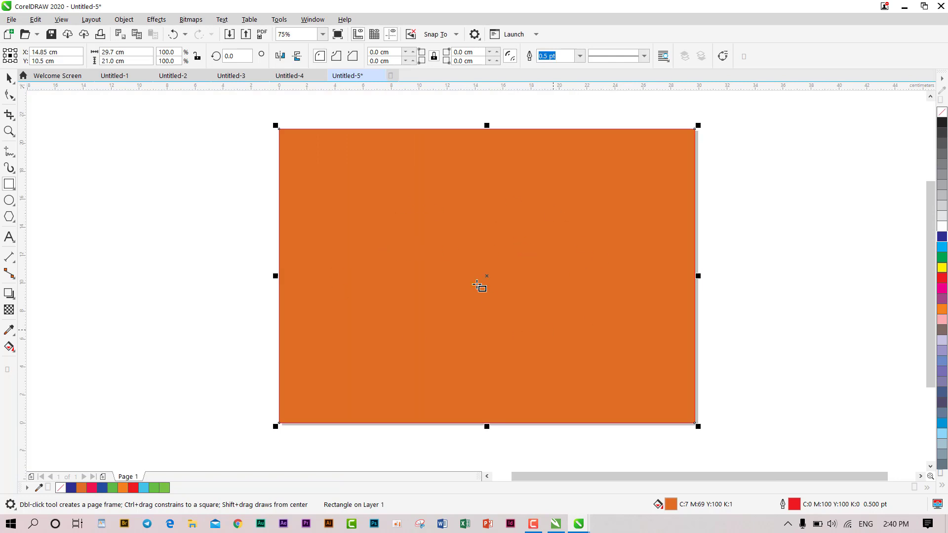
pyautogui.click(943, 489)
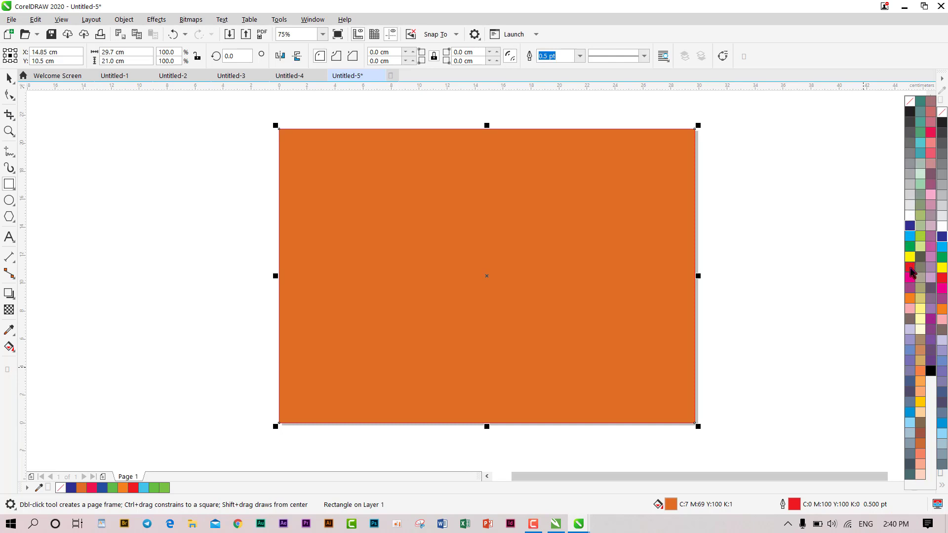
pyautogui.click(910, 271)
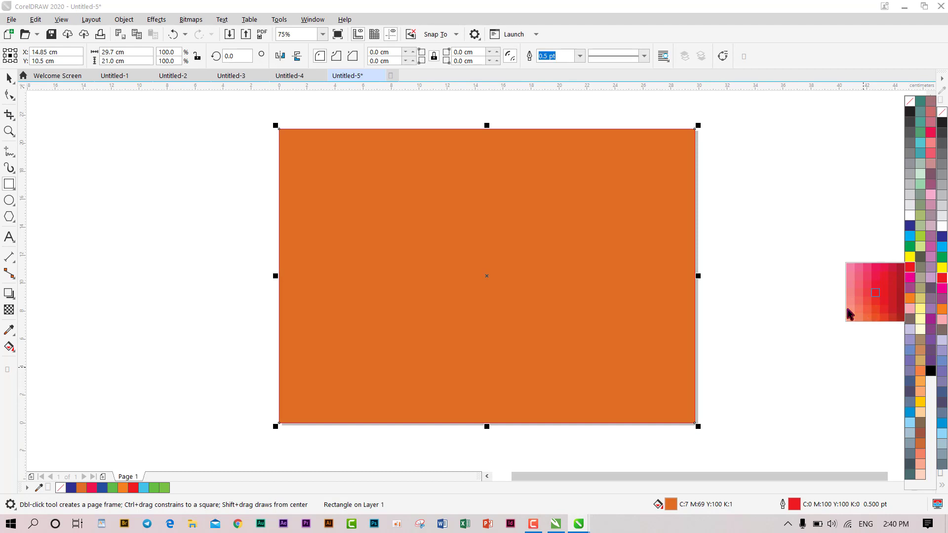
pyautogui.click(899, 285)
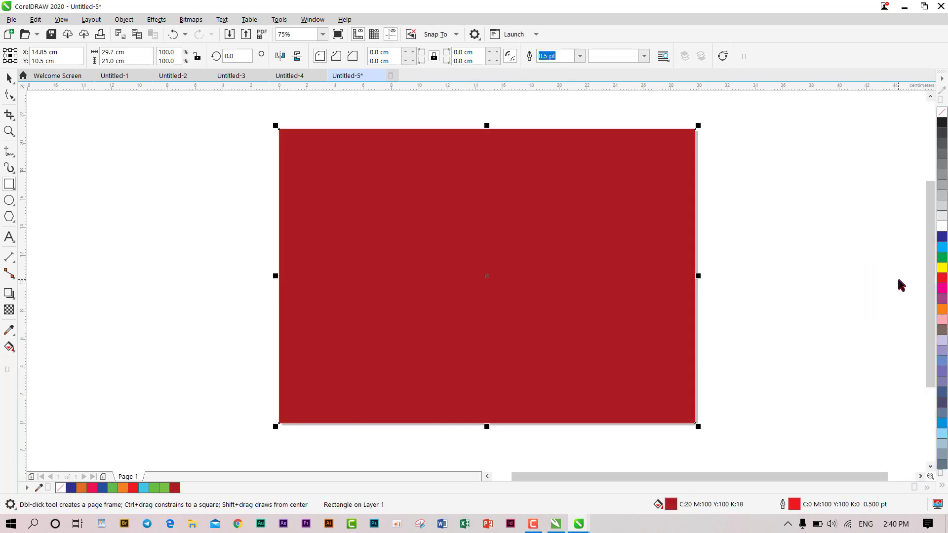
# Select the rectangle with the Pick tool, fill it with blue C100 M100 Y0 K0 from the color palette and deselect it.
pyautogui.click(10, 79)
pyautogui.click(539, 224)
pyautogui.click(758, 235)
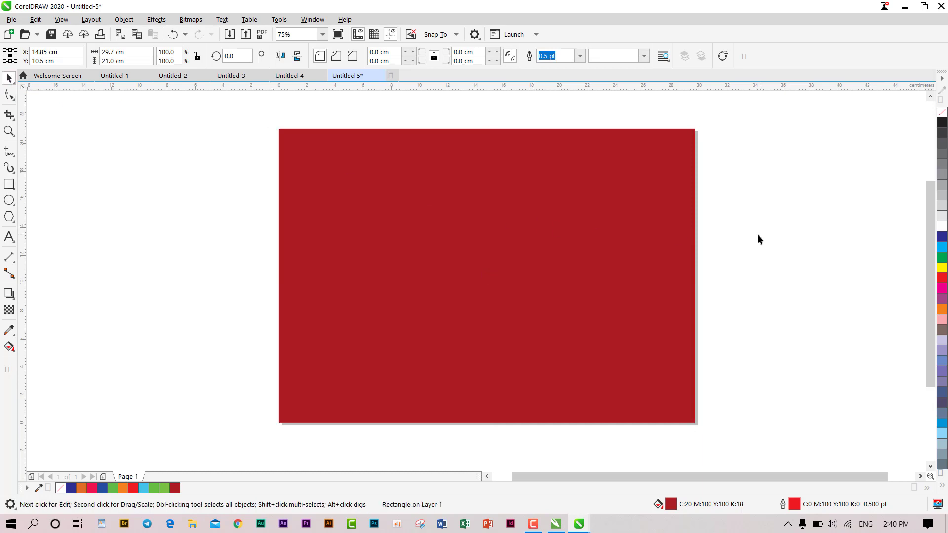
pyautogui.click(472, 208)
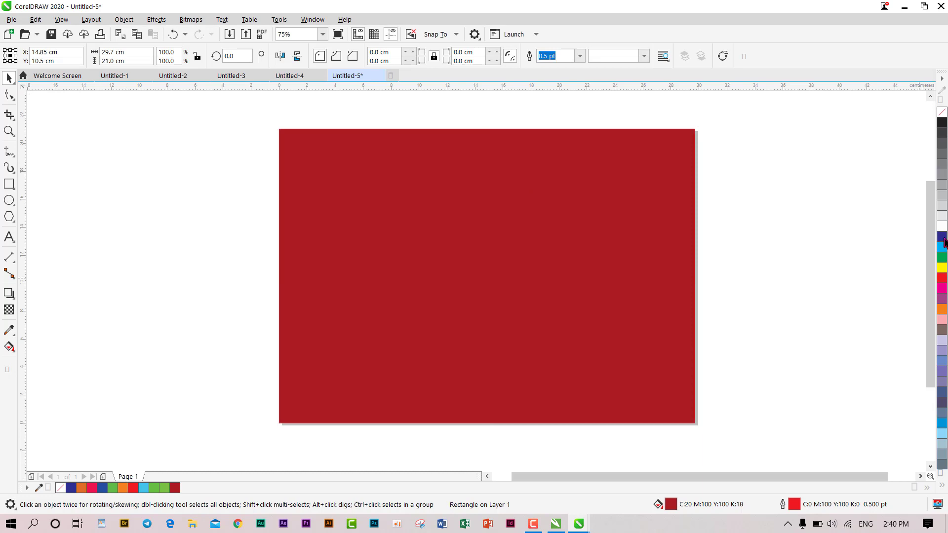
pyautogui.click(943, 239)
pyautogui.click(777, 223)
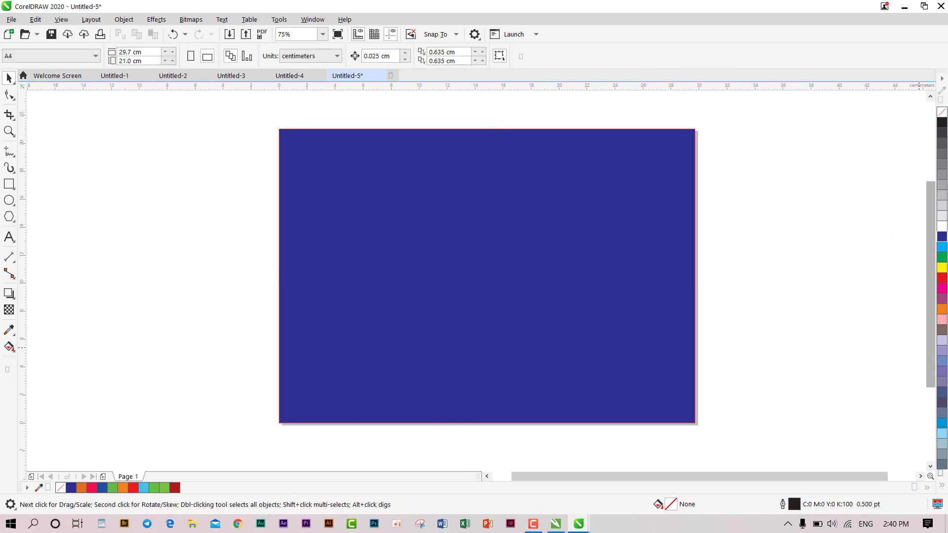
# Fill the rectangle with red C0 M100 Y100 K0, try a yellow outline and set the outline to blue from the color palette.
pyautogui.click(629, 231)
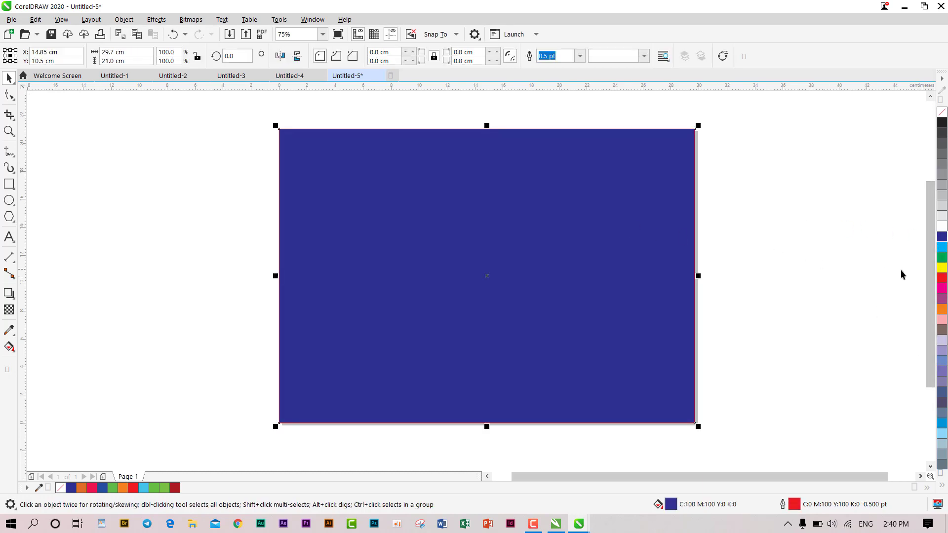
pyautogui.click(943, 283)
pyautogui.scroll(10, 696, 146)
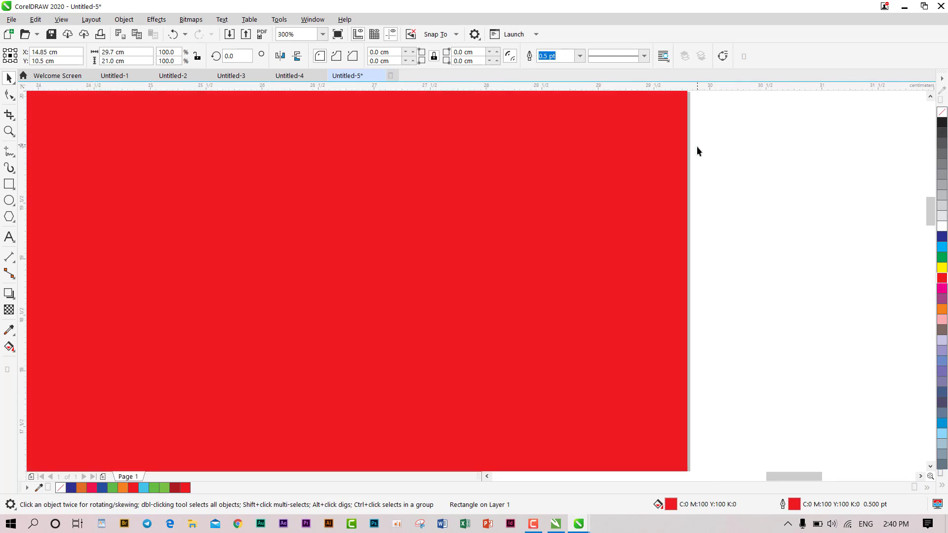
pyautogui.scroll(4, 651, 227)
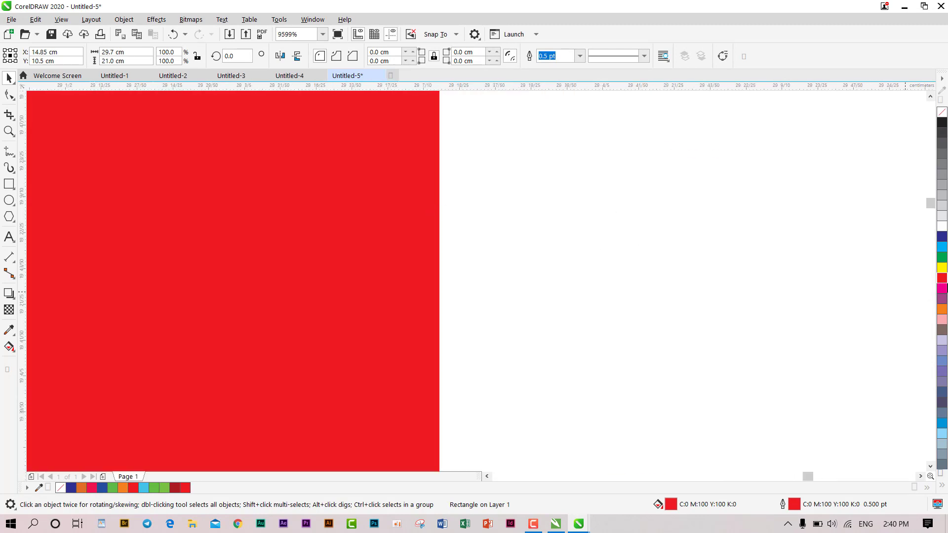
pyautogui.rightClick(942, 268)
pyautogui.rightClick(942, 238)
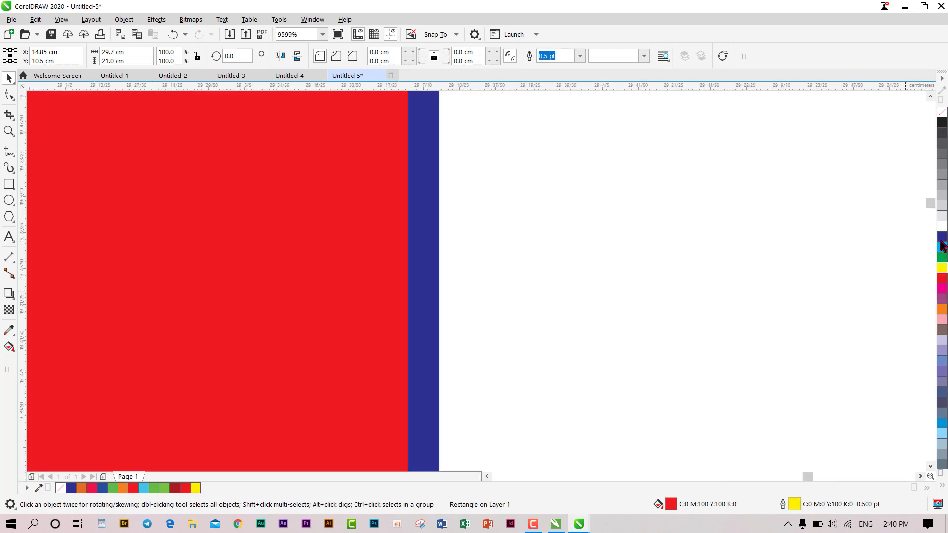
# Try a Pink fill on the rectangle and return the fill to red from the color palette.
pyautogui.click(942, 317)
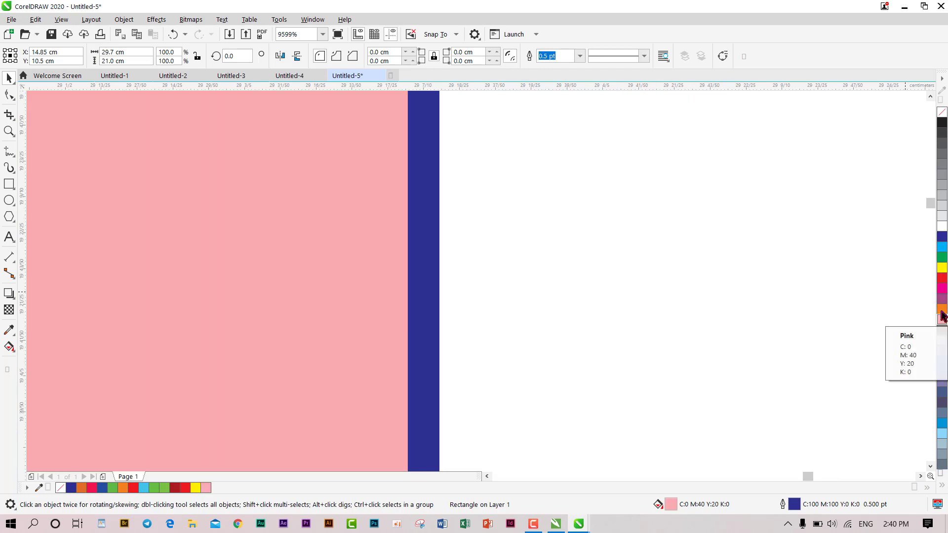
pyautogui.click(942, 278)
pyautogui.scroll(-2, 694, 232)
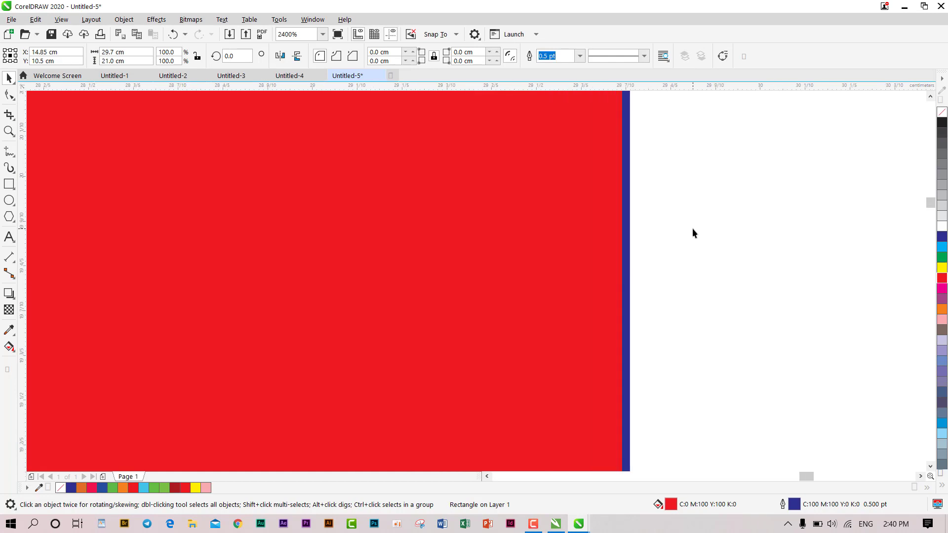
pyautogui.scroll(-2, 698, 237)
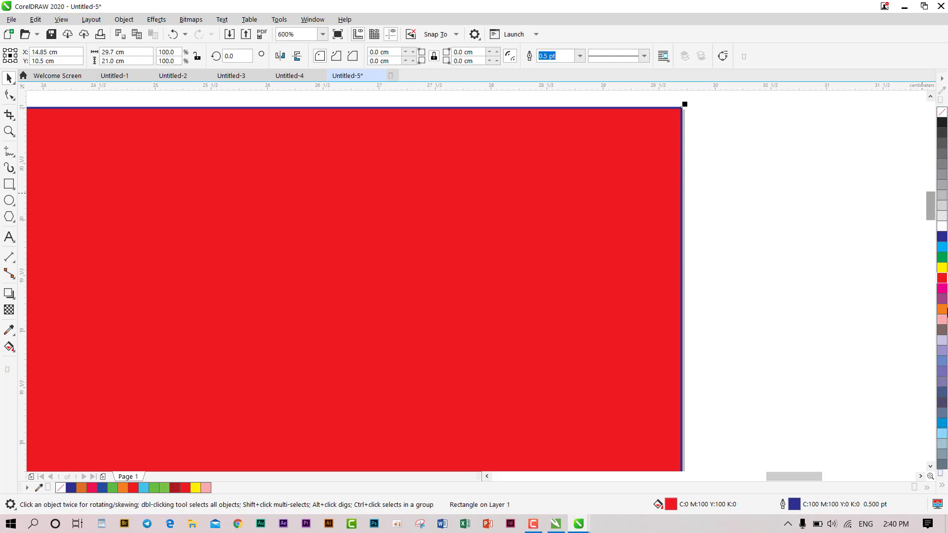
pyautogui.scroll(-1, 699, 275)
pyautogui.scroll(-5, 698, 275)
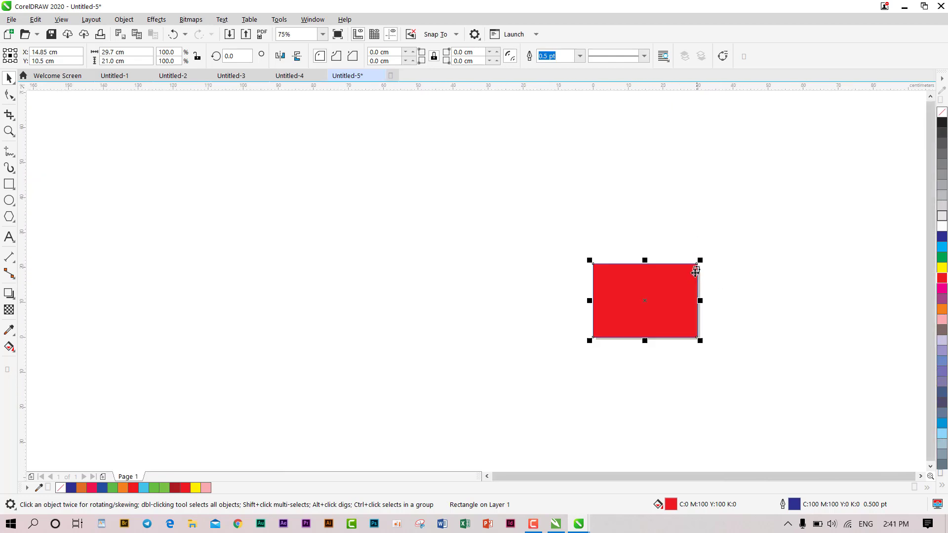
pyautogui.scroll(1, 698, 306)
pyautogui.moveTo(711, 309); pyautogui.dragTo(699, 224)
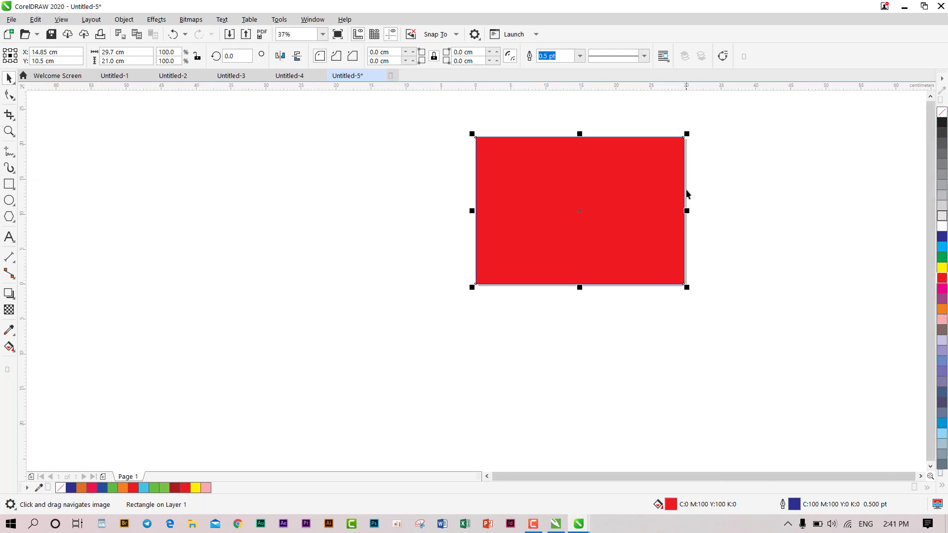
pyautogui.scroll(1, 691, 158)
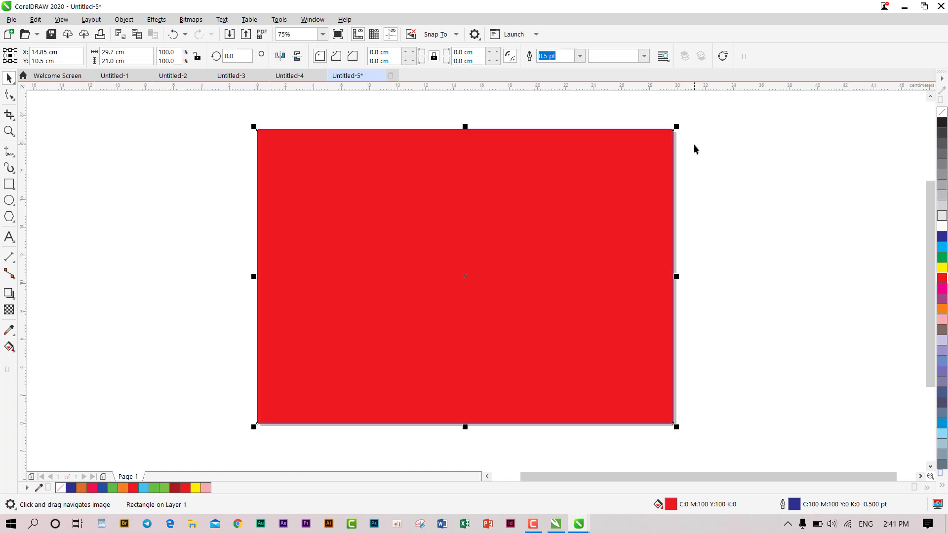
# Switch to CorelDRAW X7, close its Create a New Document dialog, minimize the window and return to CorelDRAW 2020.
pyautogui.click(904, 10)
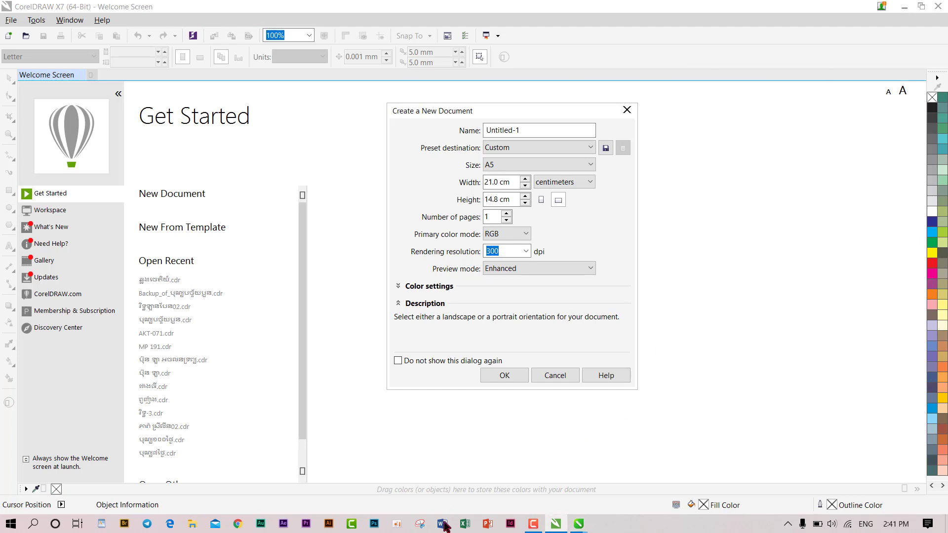
pyautogui.click(689, 121)
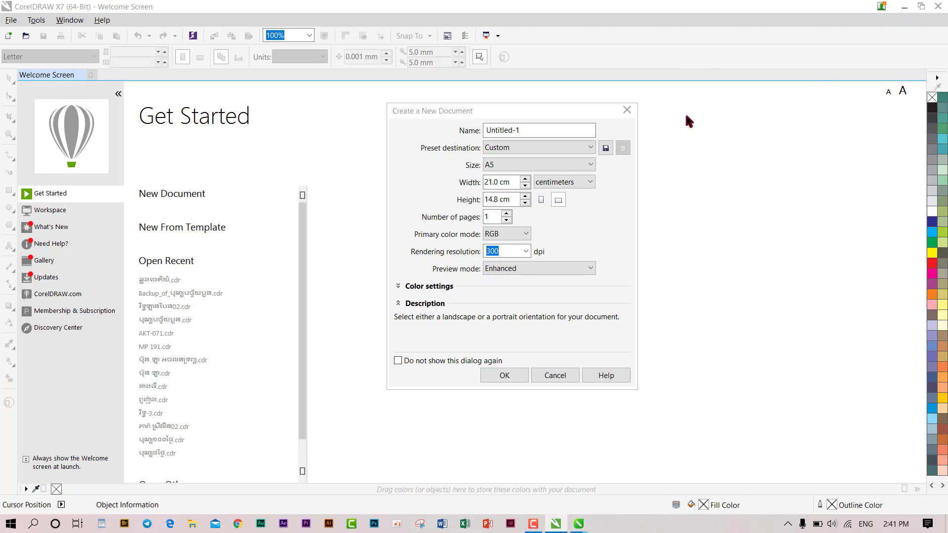
pyautogui.click(627, 110)
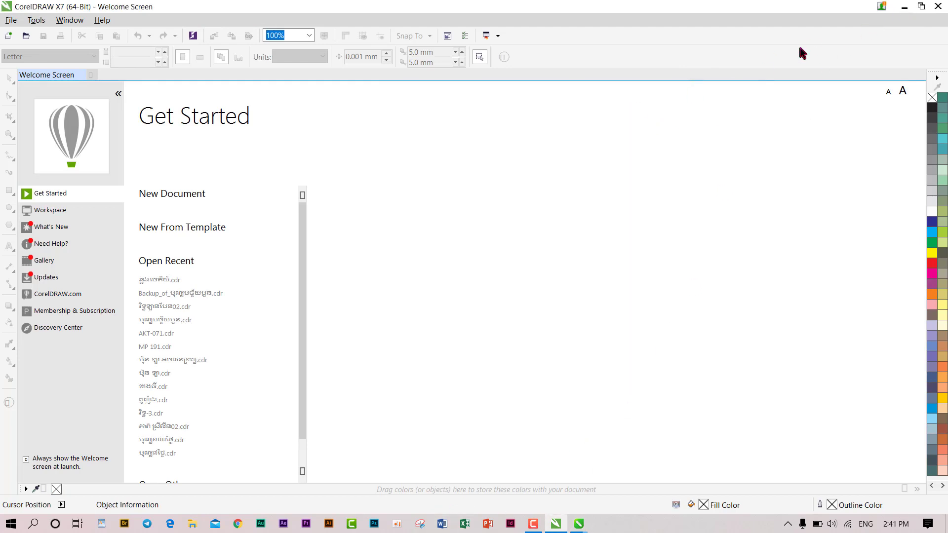
pyautogui.click(905, 8)
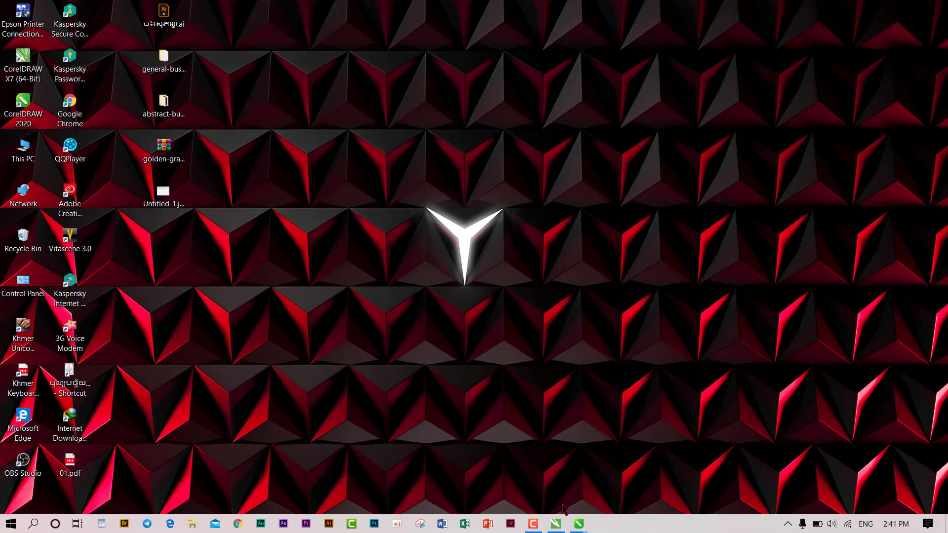
pyautogui.moveTo(579, 524)
pyautogui.click(818, 482)
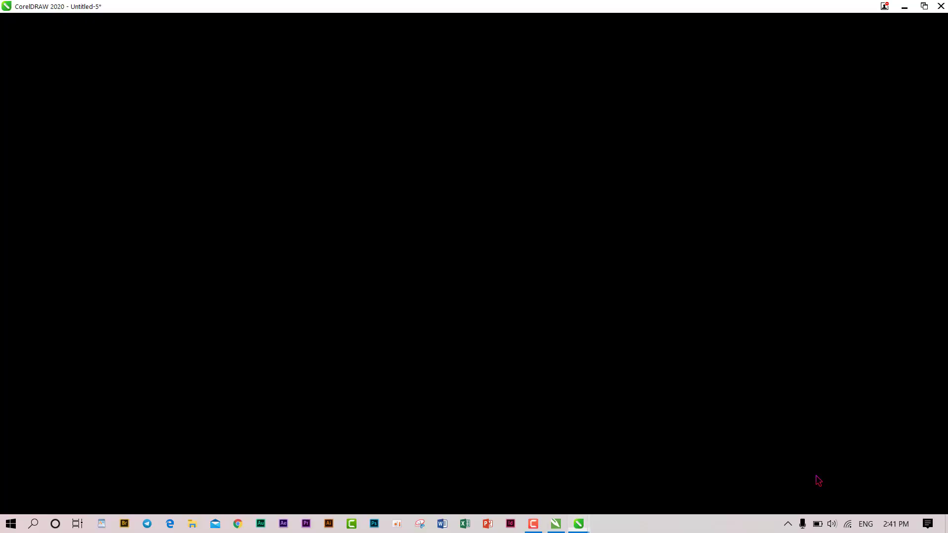
# Toggle the CorelDRAW 2020 window and a File Explorer window between restored and maximized size, closing File Explorer in between.
pyautogui.click(925, 7)
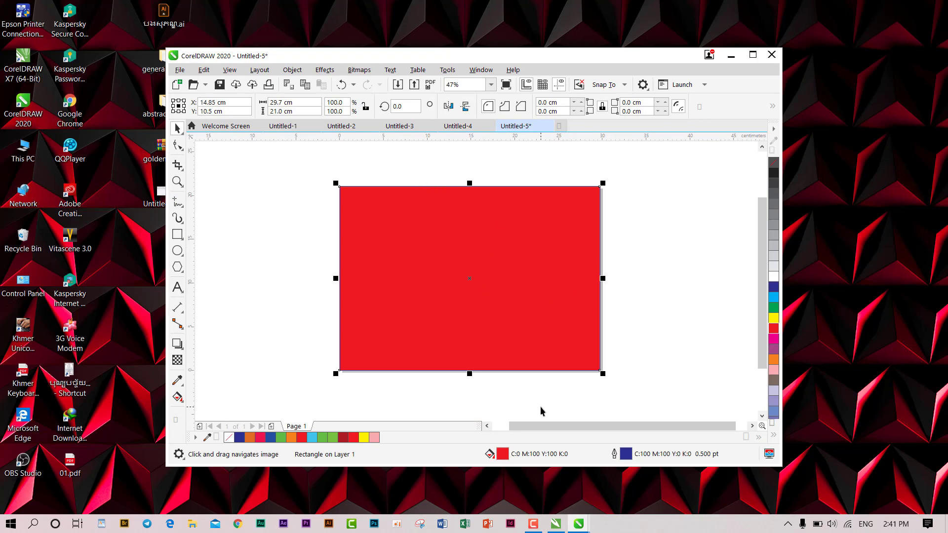
pyautogui.click(754, 56)
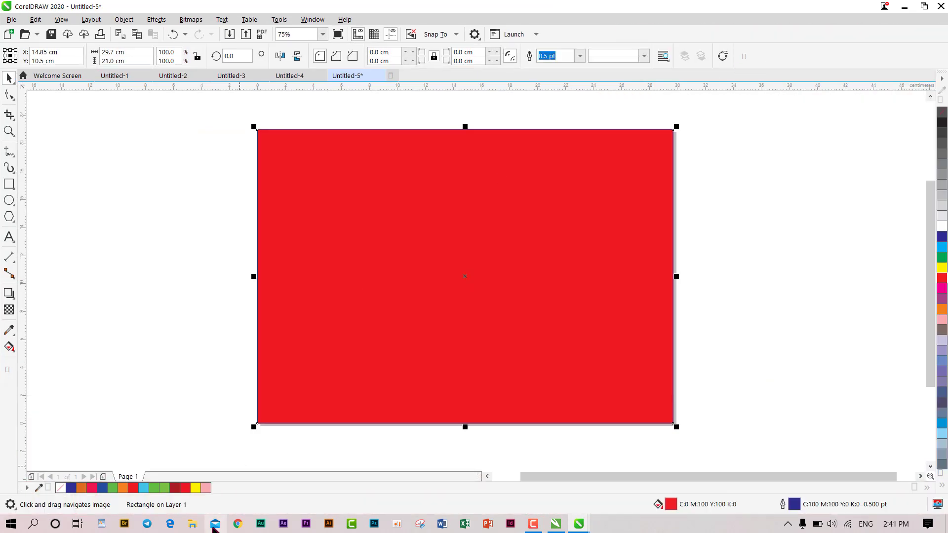
pyautogui.click(193, 524)
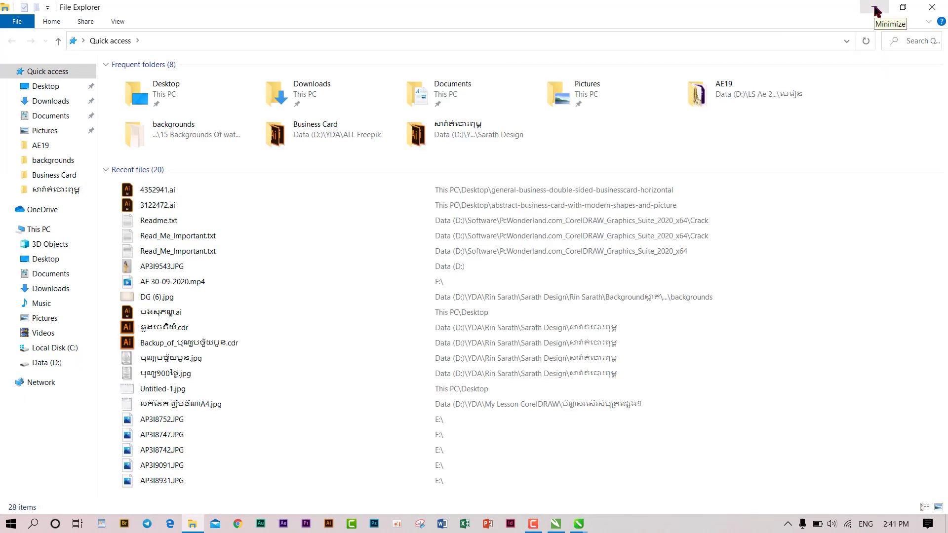
pyautogui.click(904, 8)
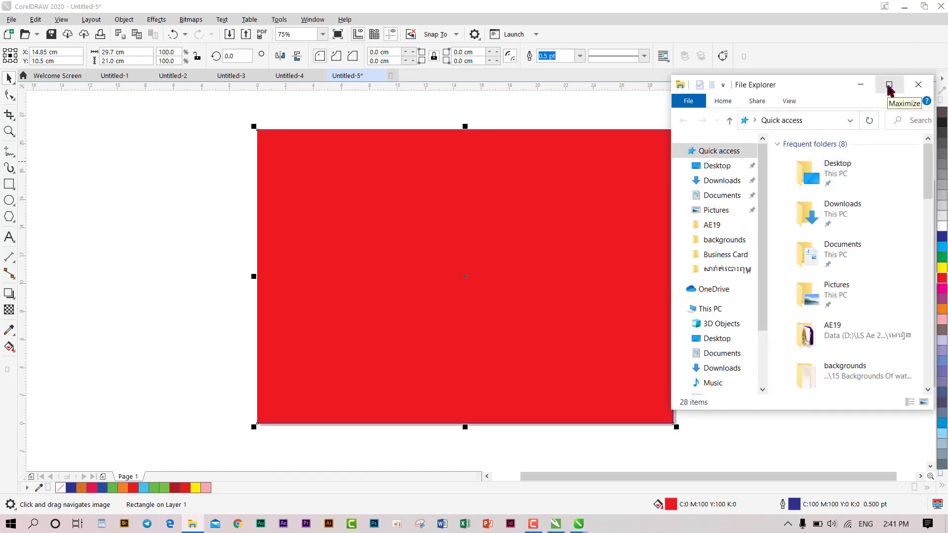
pyautogui.click(889, 86)
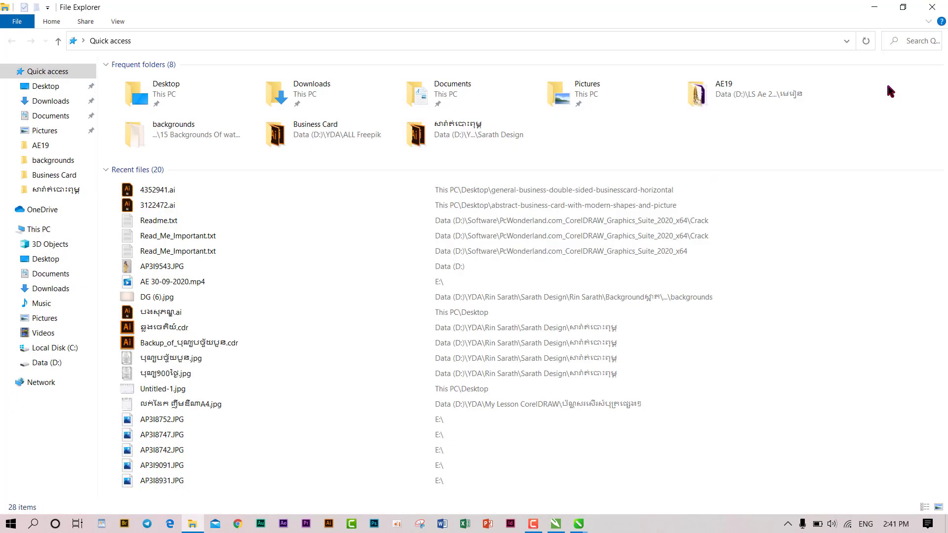
pyautogui.click(933, 7)
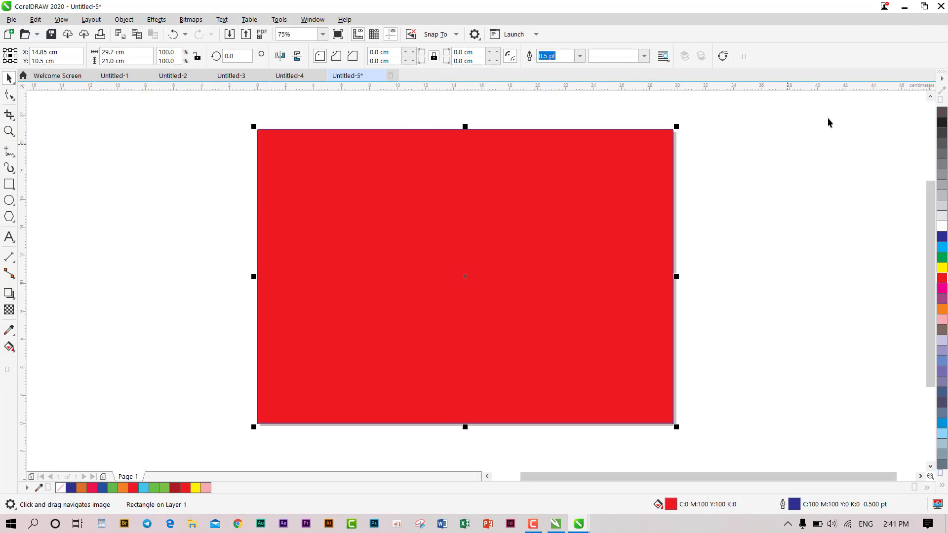
pyautogui.click(924, 7)
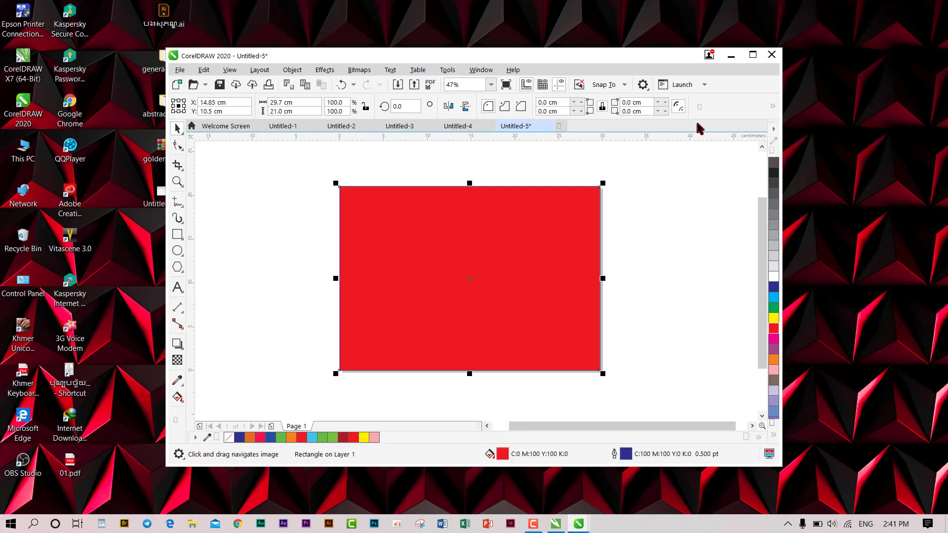
pyautogui.click(755, 56)
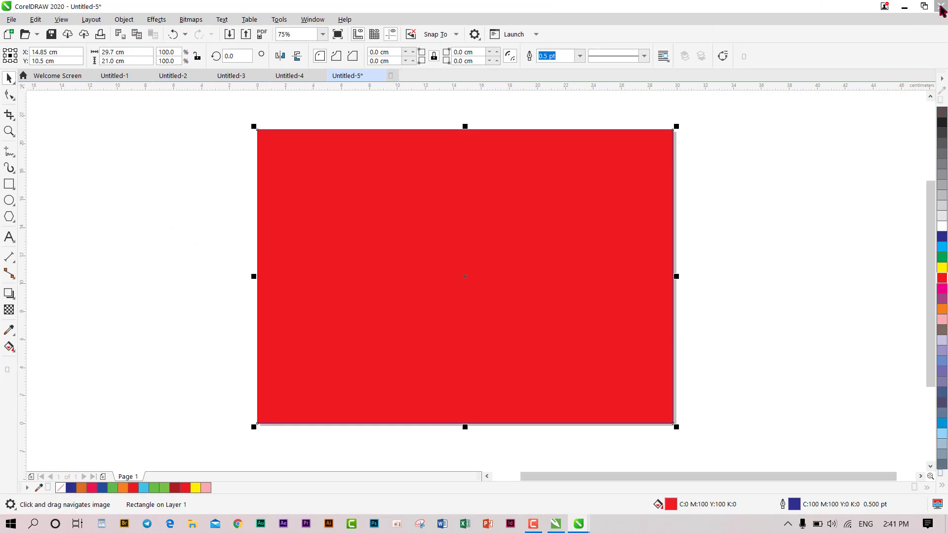
# Add pages after Page 1 in Untitled-5 until the document runs up to Page 11.
pyautogui.scroll(-2, 156, 186)
pyautogui.scroll(1, 142, 196)
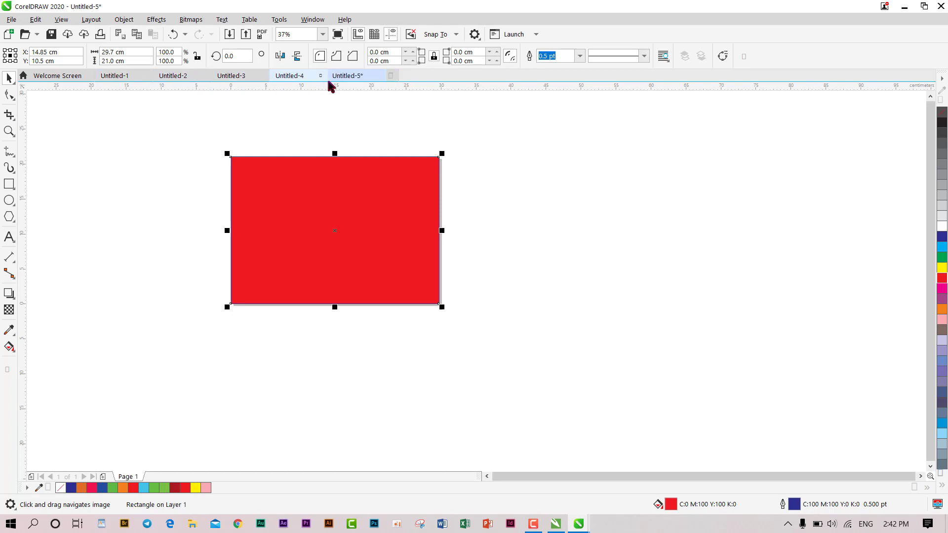
pyautogui.click(104, 477)
pyautogui.click(103, 477)
pyautogui.click(103, 477)
pyautogui.click(103, 477)
pyautogui.click(103, 477)
pyautogui.click(104, 477)
pyautogui.click(103, 477)
pyautogui.click(103, 477)
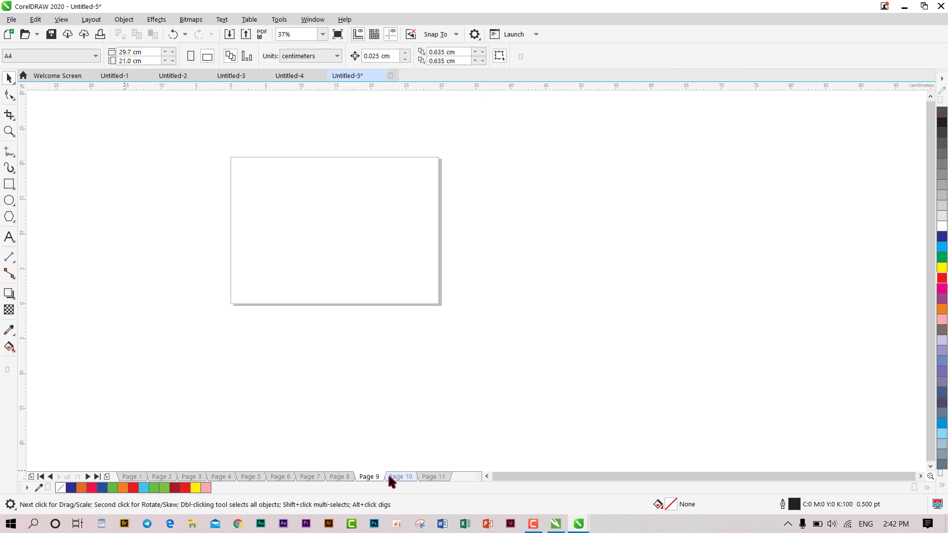
# Rename Page 9 with a Khmer page name.
pyautogui.rightClick(367, 477)
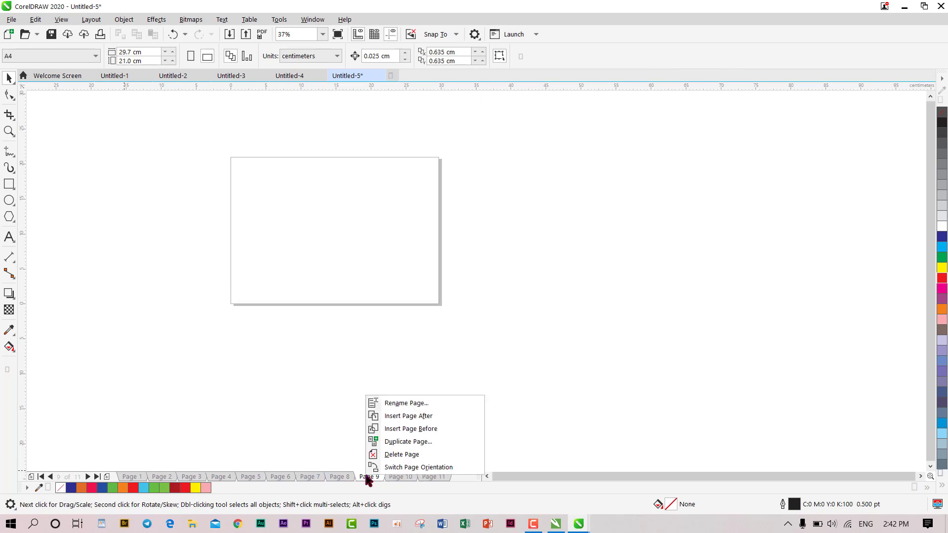
pyautogui.click(400, 403)
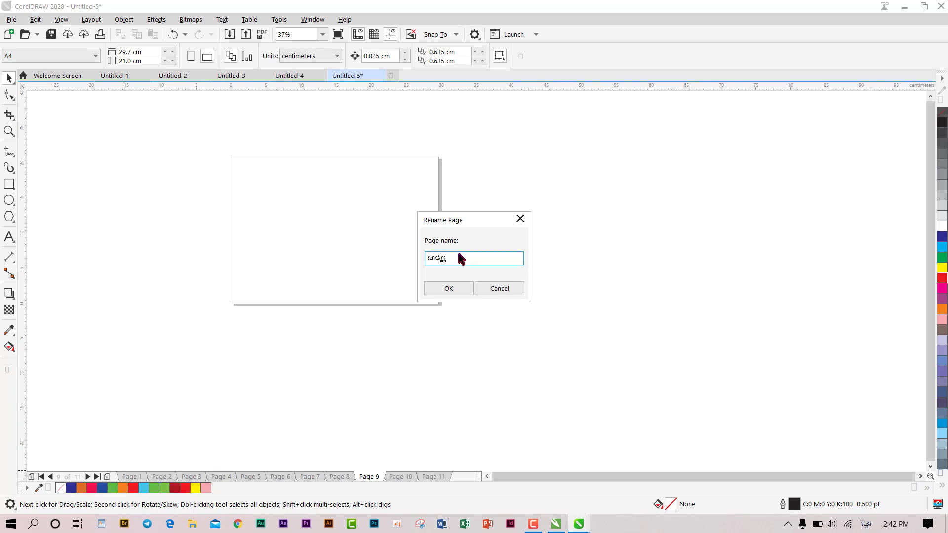
pyautogui.click(450, 286)
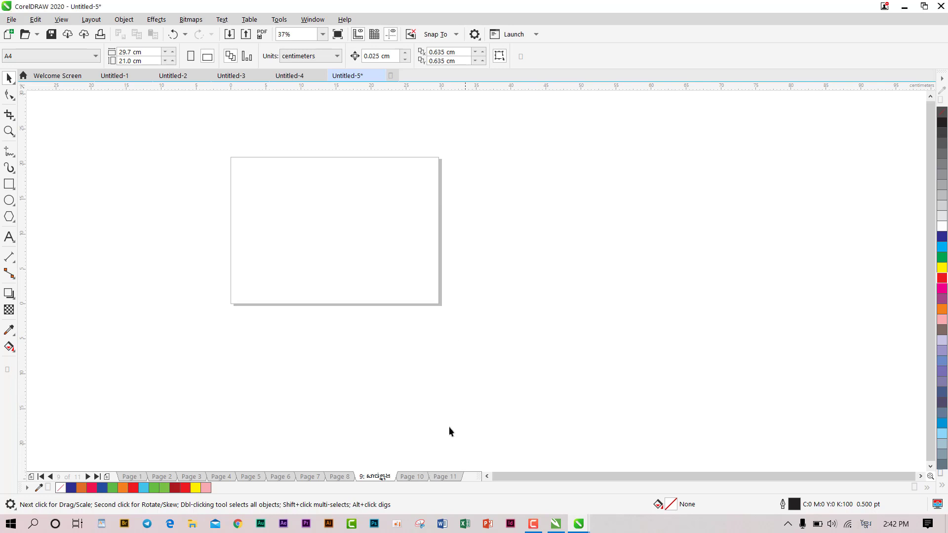
# Rename Page 10 with a Khmer page name and delete Page 11.
pyautogui.click(418, 477)
pyautogui.rightClick(417, 477)
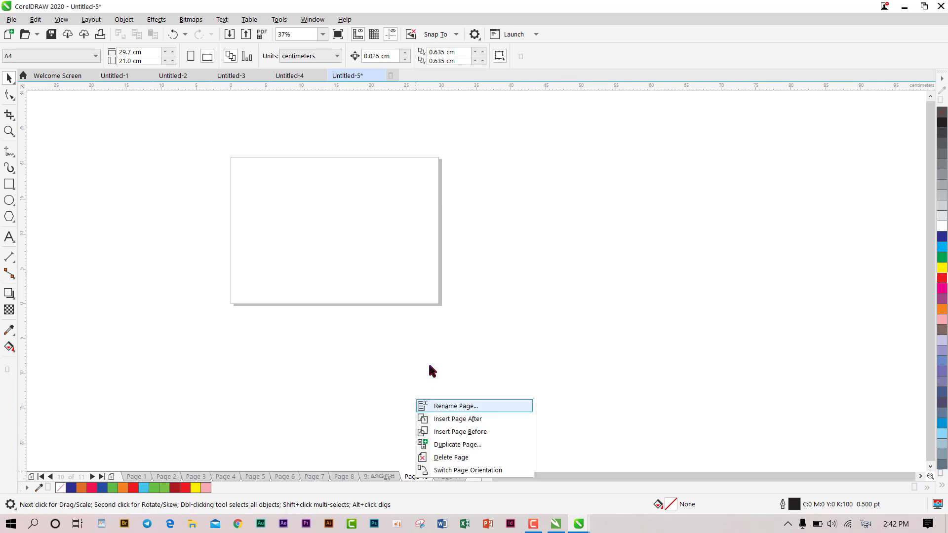
pyautogui.click(451, 405)
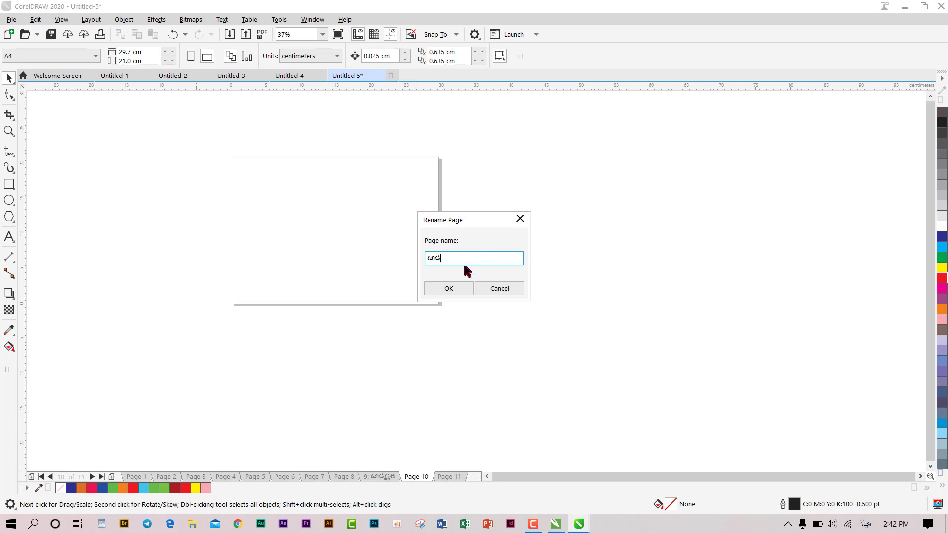
pyautogui.click(470, 291)
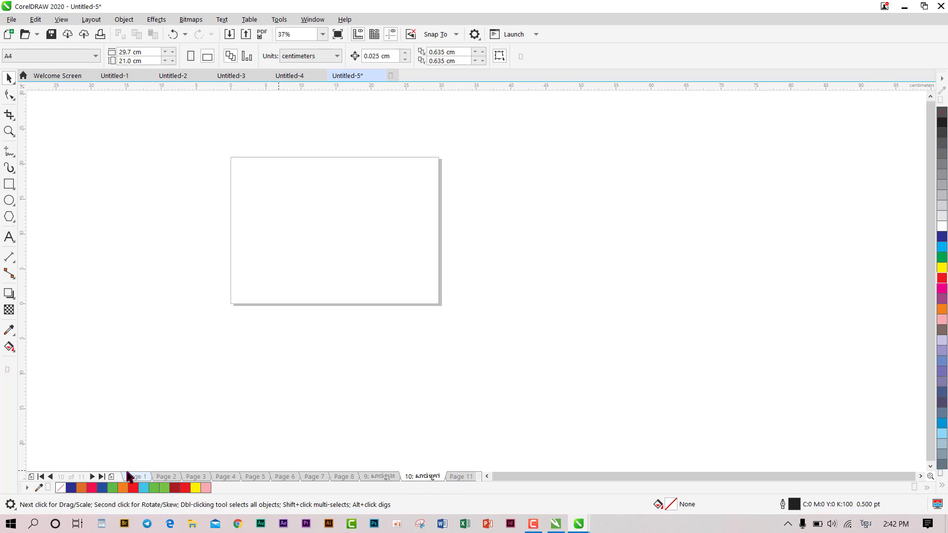
pyautogui.rightClick(457, 477)
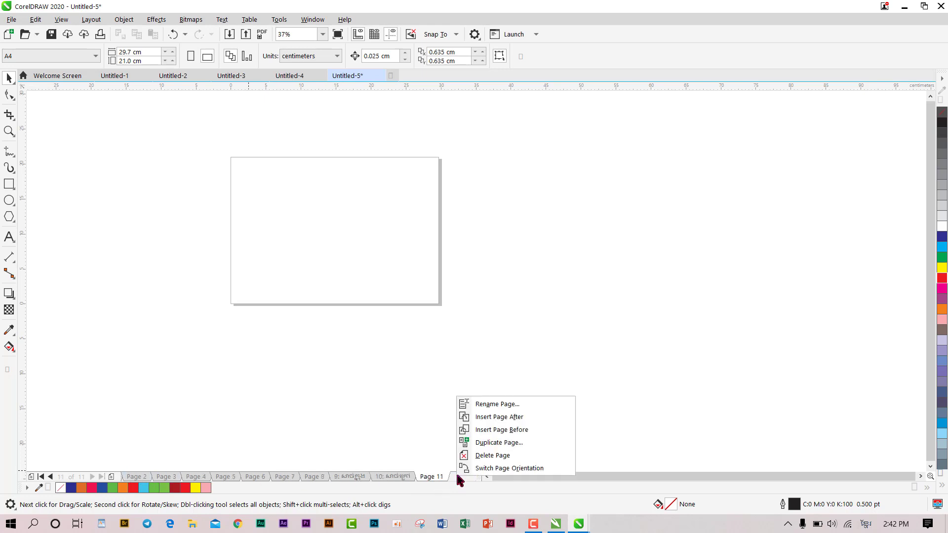
pyautogui.click(496, 455)
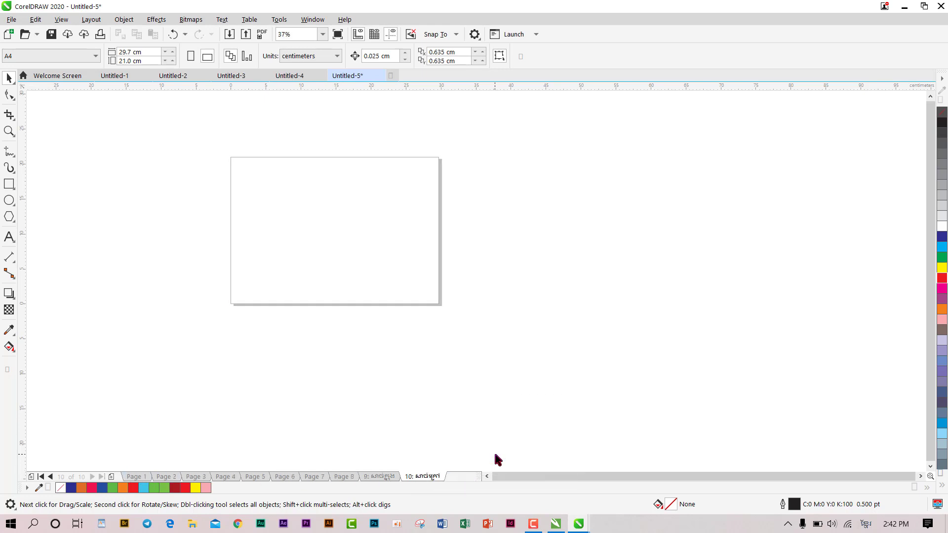
# Open the Create a New Document dialog four times in different ways, closing it each time without creating a document.
pyautogui.click(393, 78)
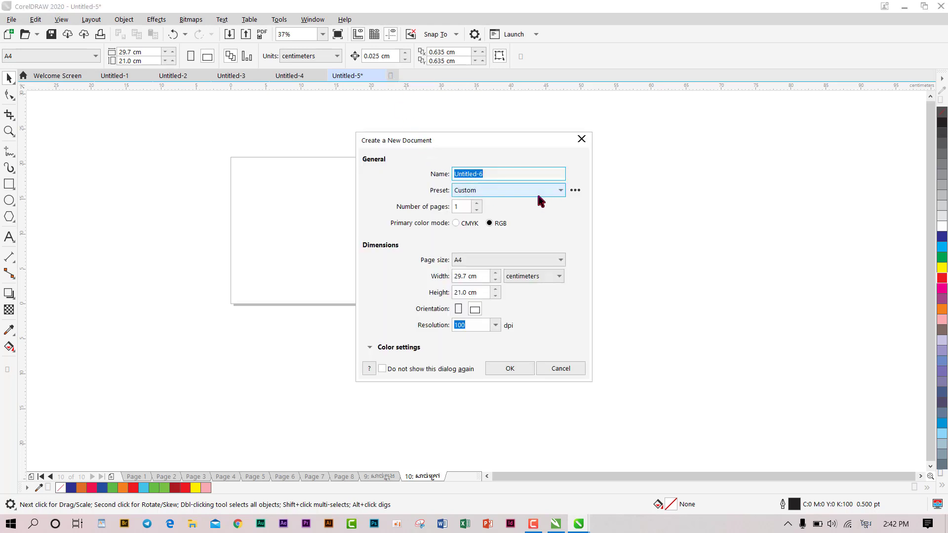
pyautogui.click(582, 139)
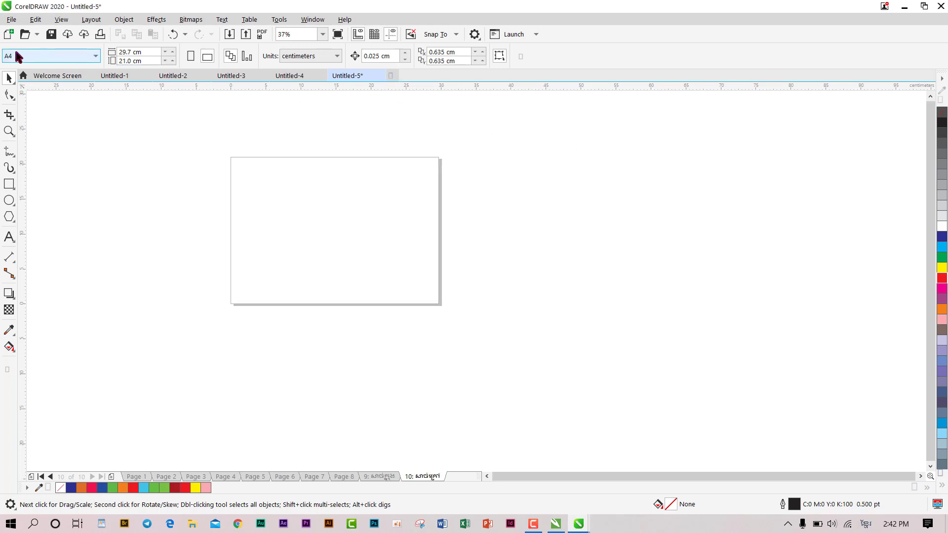
pyautogui.click(9, 35)
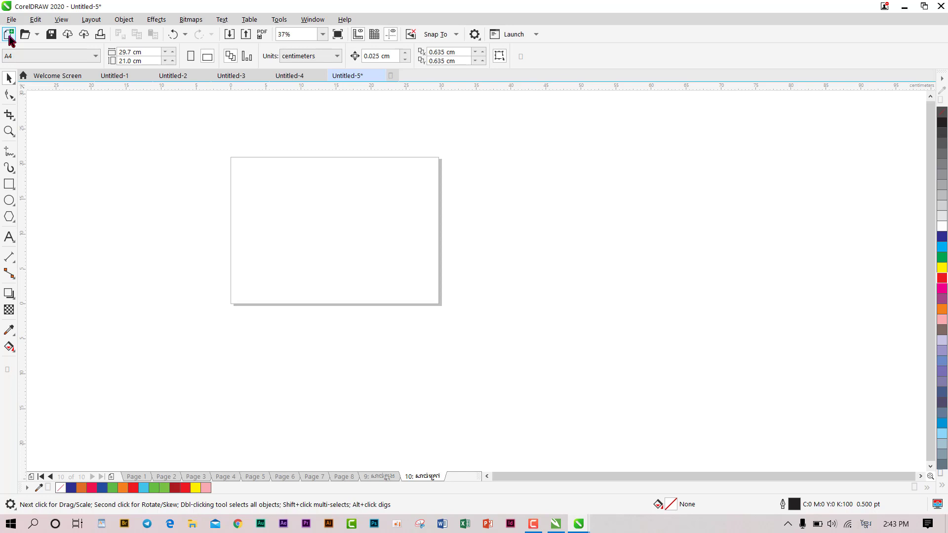
pyautogui.moveTo(535, 137); pyautogui.dragTo(540, 114)
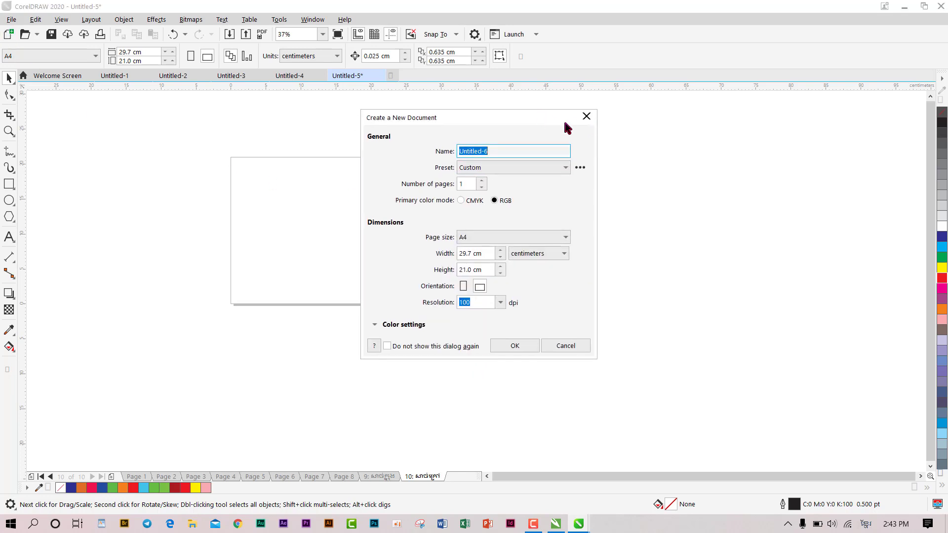
pyautogui.click(587, 117)
pyautogui.click(11, 20)
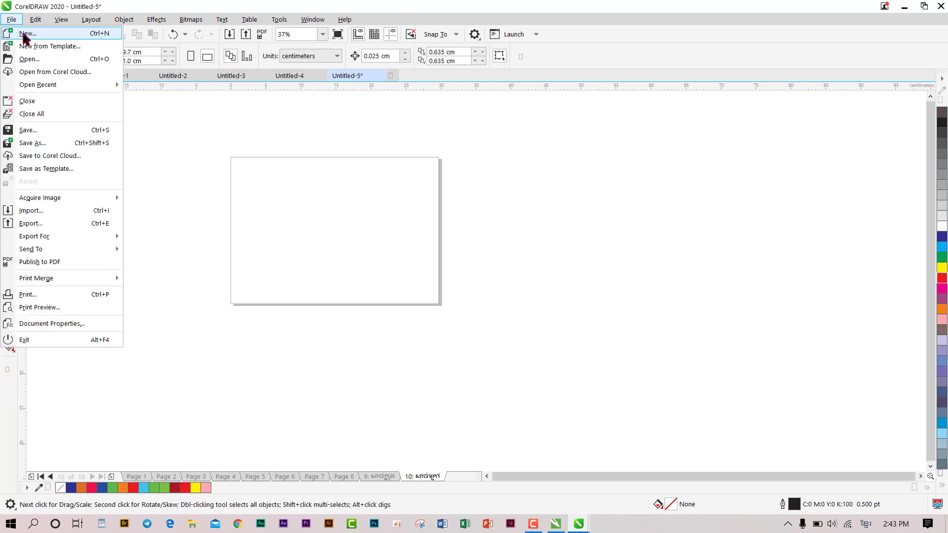
pyautogui.click(28, 35)
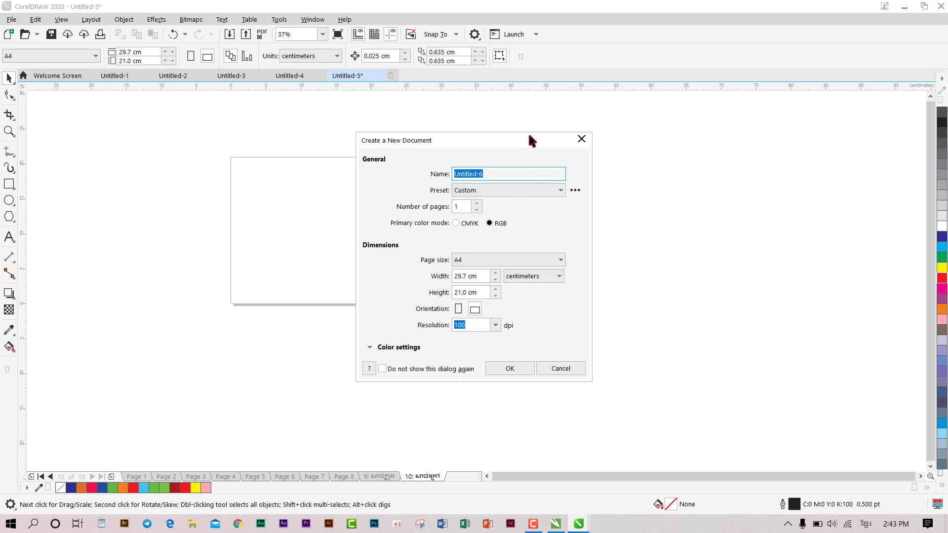
pyautogui.moveTo(529, 139); pyautogui.dragTo(590, 131)
pyautogui.click(647, 130)
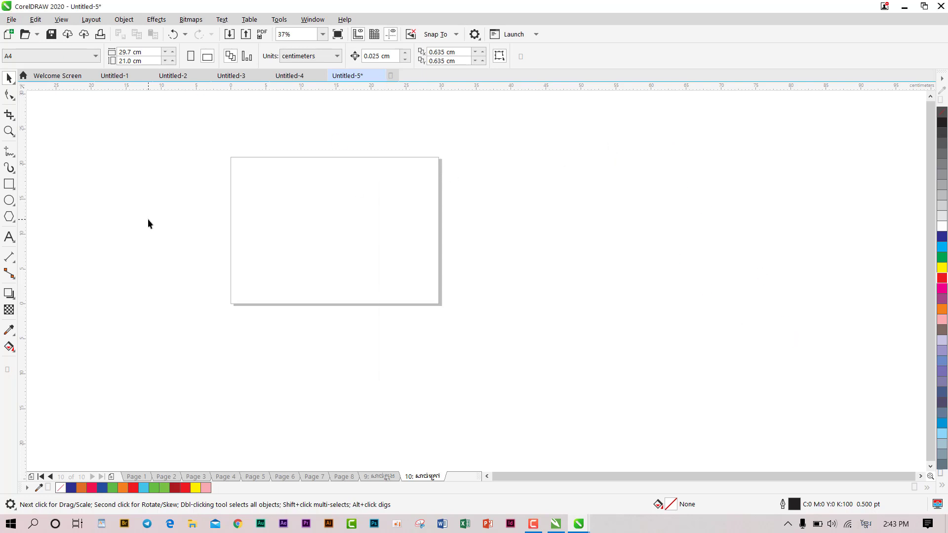
pyautogui.hotkey('ctrl', 'n')
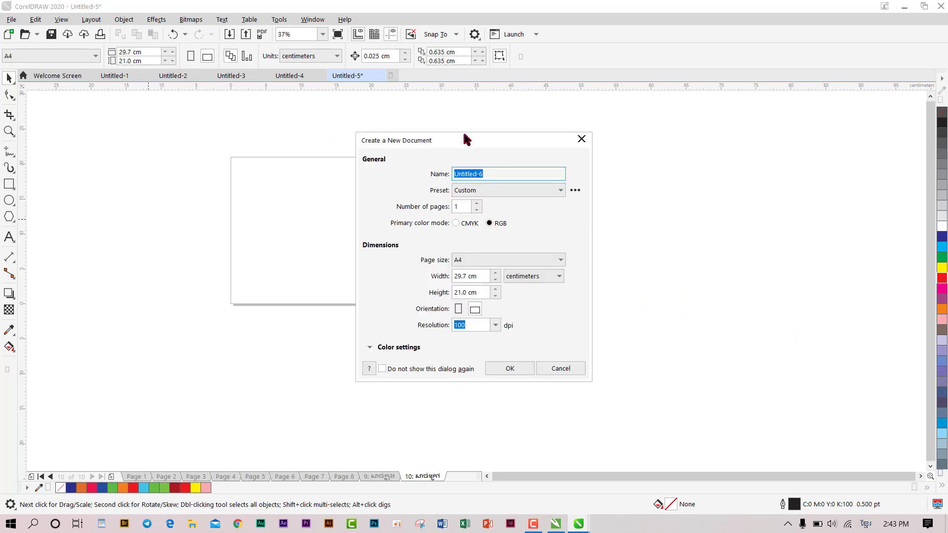
pyautogui.moveTo(466, 138); pyautogui.dragTo(607, 143)
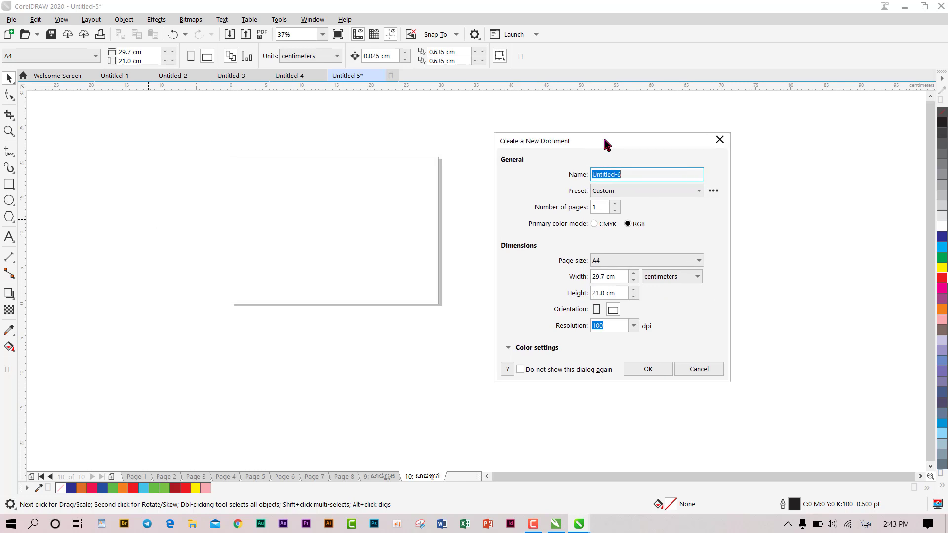
pyautogui.click(720, 140)
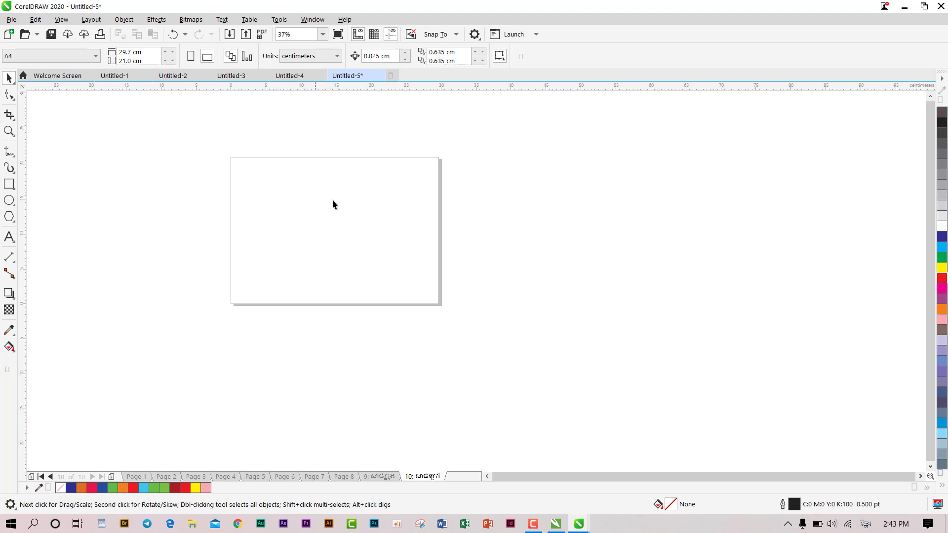
# Create a 29.7 x 21.0 cm page-frame rectangle on page 10 with the Rectangle tool and inspect its upper-right corner.
pyautogui.scroll(-5, 333, 206)
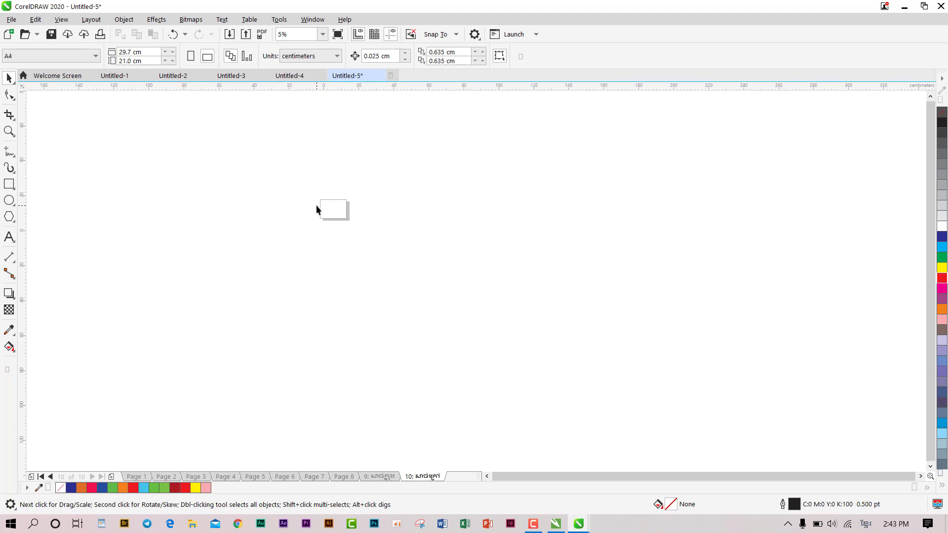
pyautogui.scroll(5, 316, 206)
pyautogui.scroll(2, 408, 202)
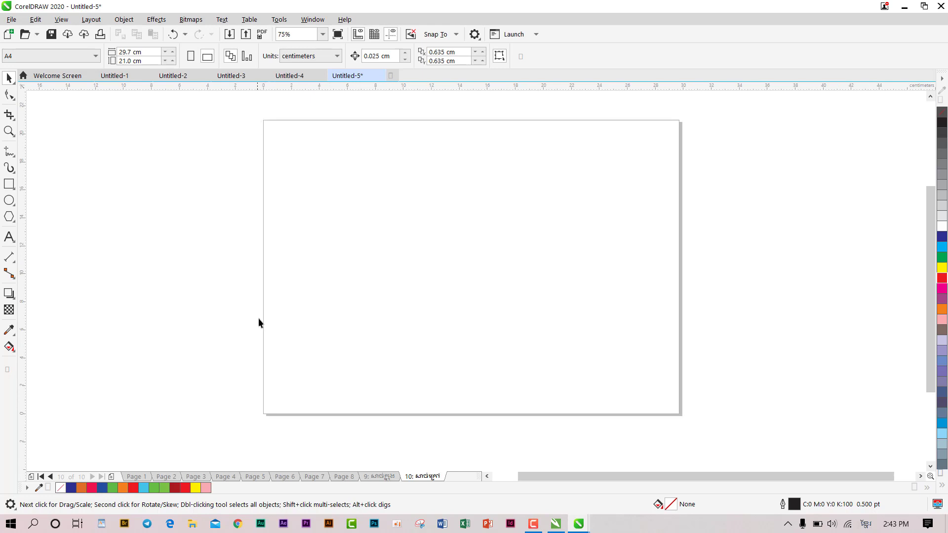
pyautogui.scroll(-2, 517, 224)
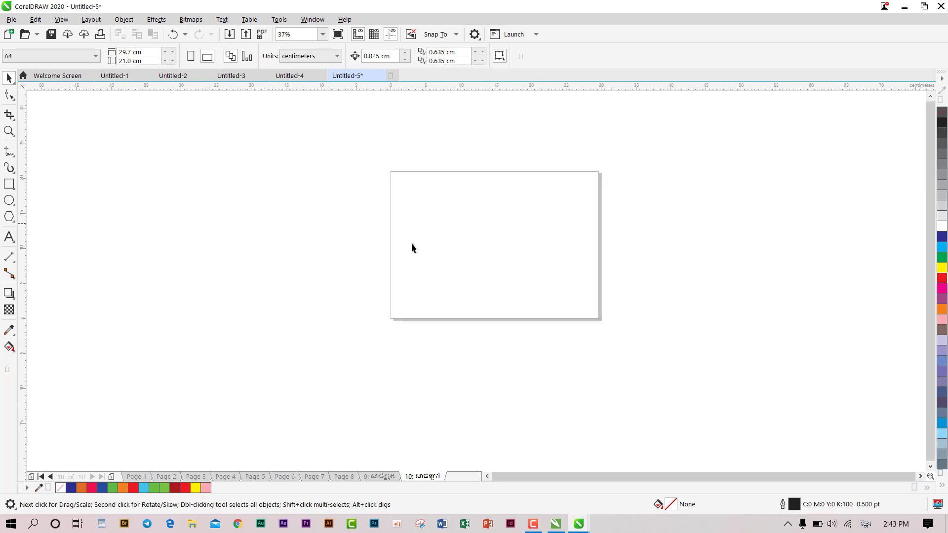
pyautogui.doubleClick(11, 188)
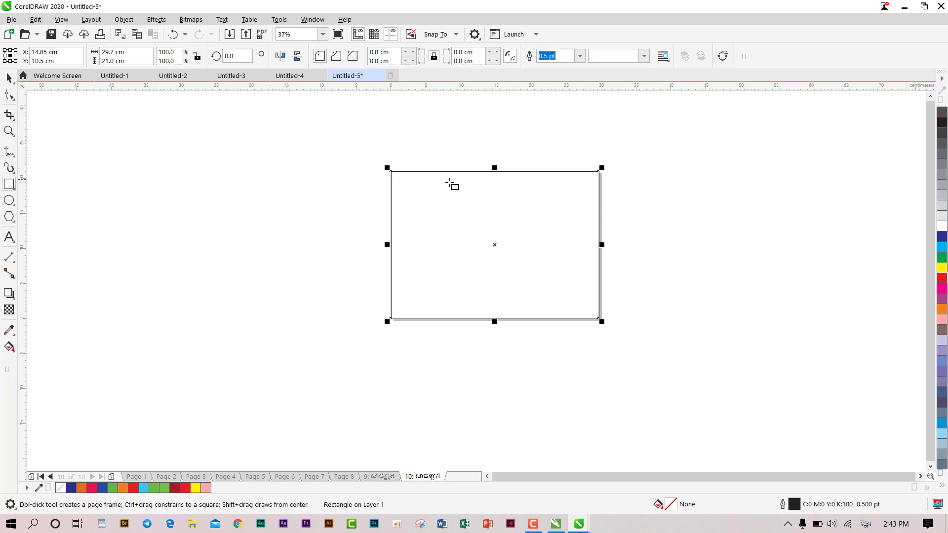
pyautogui.scroll(5, 628, 187)
pyautogui.scroll(-5, 642, 185)
pyautogui.scroll(5, 642, 183)
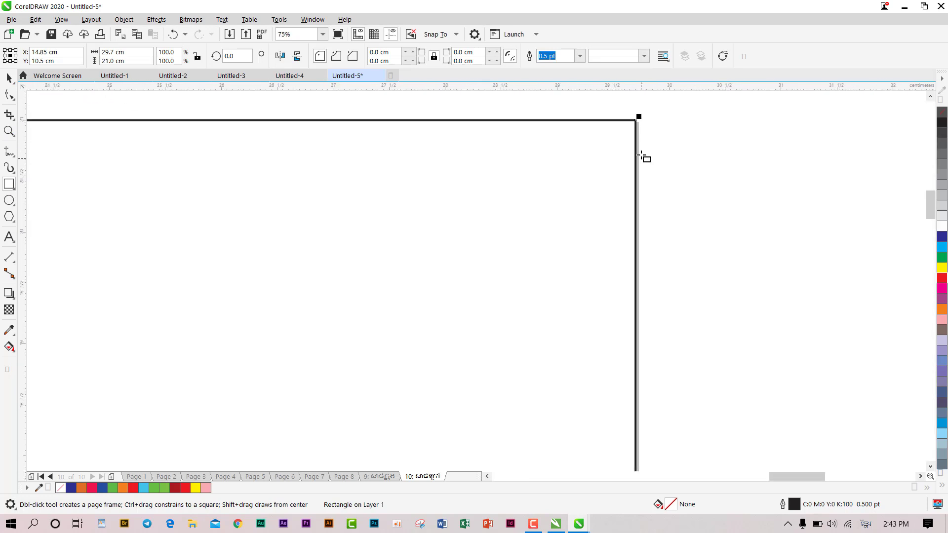
pyautogui.scroll(2, 642, 157)
# Move the page-frame rectangle off the page to its left, to about X -59.9 cm, Y 11.5 cm, with the Pick tool.
pyautogui.scroll(-7, 635, 159)
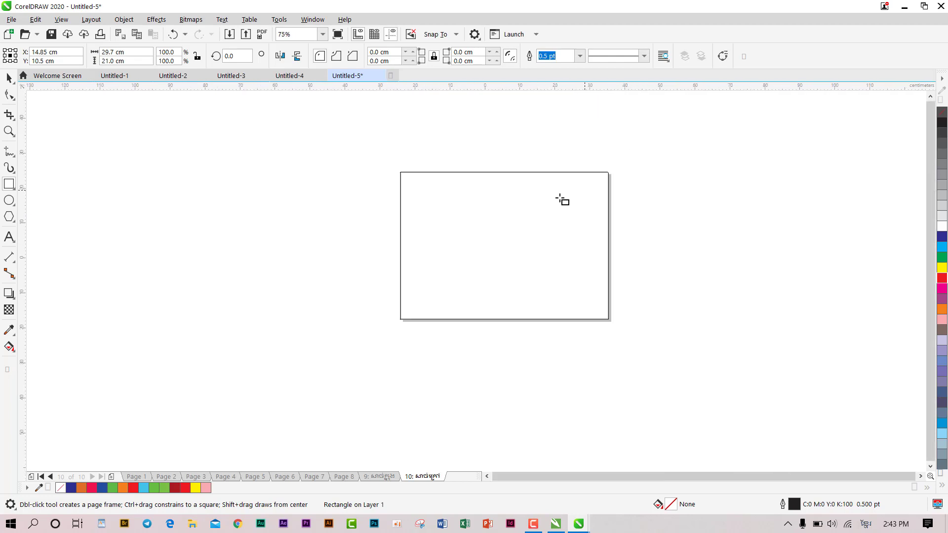
pyautogui.scroll(-2, 563, 200)
pyautogui.click(9, 77)
pyautogui.moveTo(516, 197); pyautogui.dragTo(259, 210)
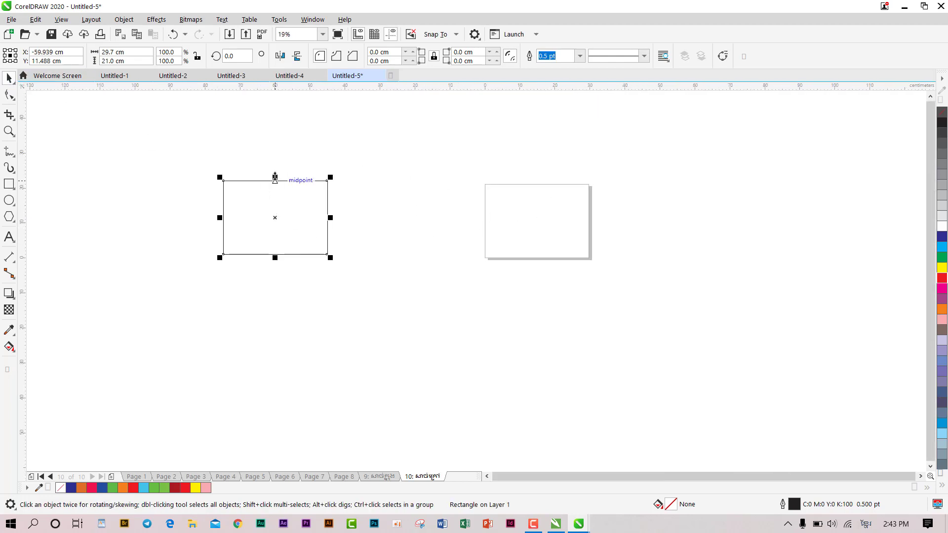
# Reduce the rectangle's height to about 5.8 cm and place a horizontal guideline at about Y 27.6 cm above the page.
pyautogui.moveTo(276, 178); pyautogui.dragTo(275, 234)
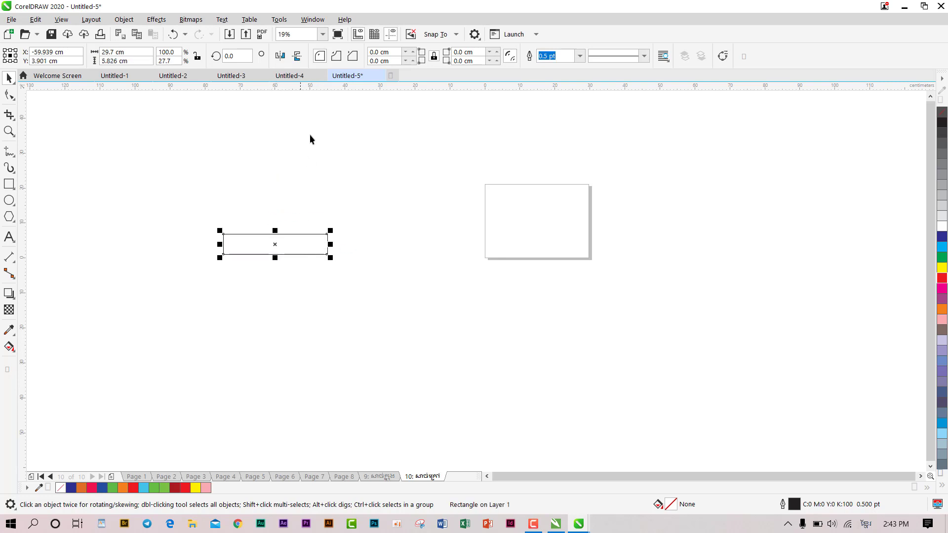
pyautogui.moveTo(318, 91); pyautogui.dragTo(324, 161)
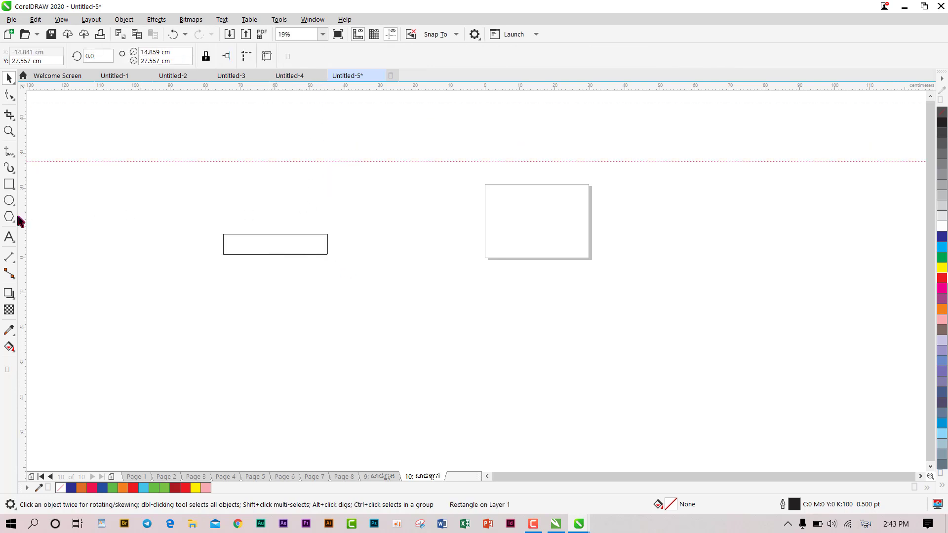
# Add a short line of Khmer artistic text between the rectangle and the page with the Text tool.
pyautogui.click(9, 238)
pyautogui.click(374, 206)
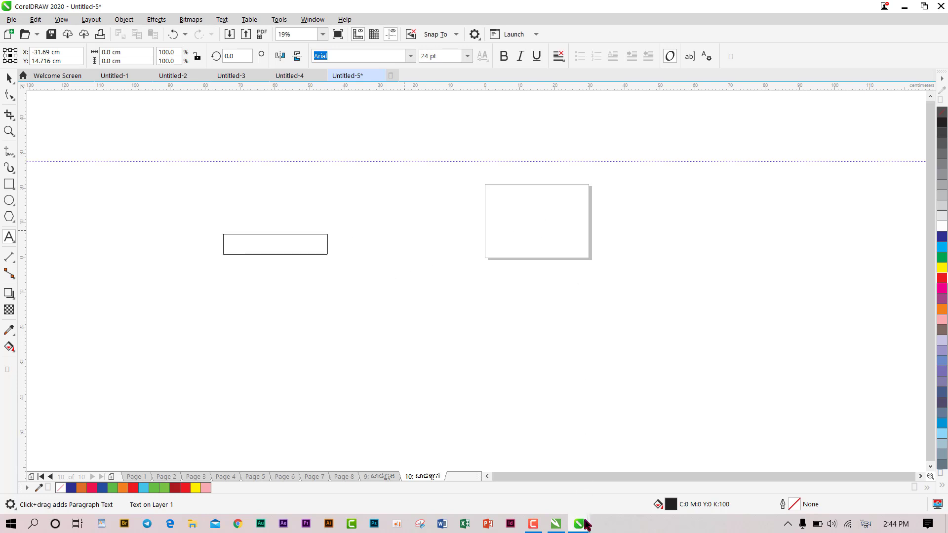
pyautogui.scroll(1, 476, 282)
pyautogui.scroll(-1, 494, 321)
pyautogui.scroll(3, 419, 256)
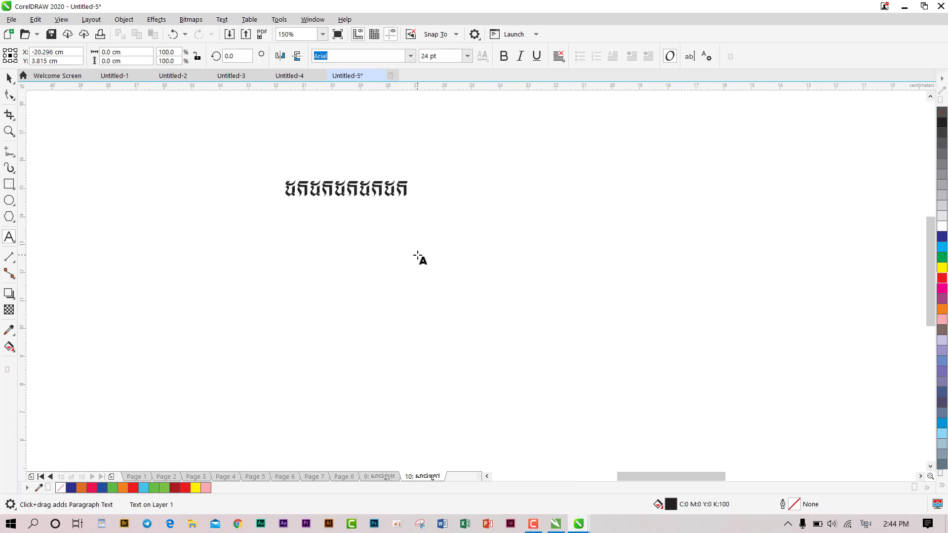
pyautogui.scroll(-1, 399, 244)
# Enlarge the Khmer text proportionally with the Pick tool to about 396%, about 17.3 cm wide.
pyautogui.click(9, 78)
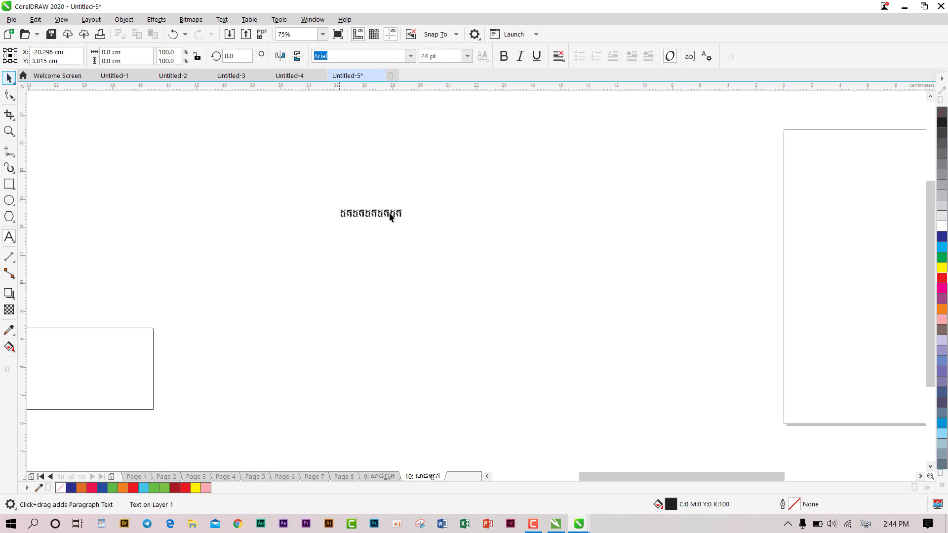
pyautogui.click(392, 217)
pyautogui.moveTo(406, 222); pyautogui.dragTo(586, 364)
pyautogui.scroll(-2, 559, 307)
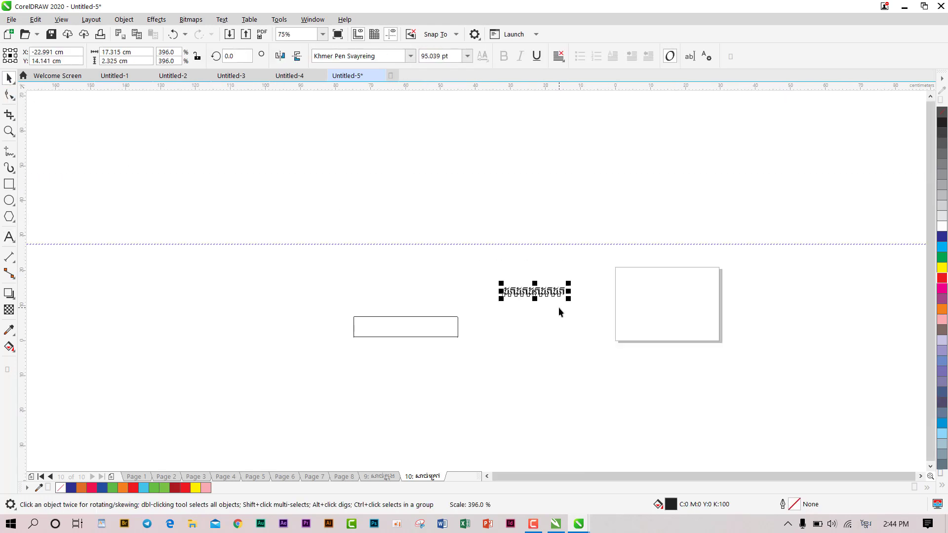
pyautogui.moveTo(589, 330); pyautogui.dragTo(545, 260)
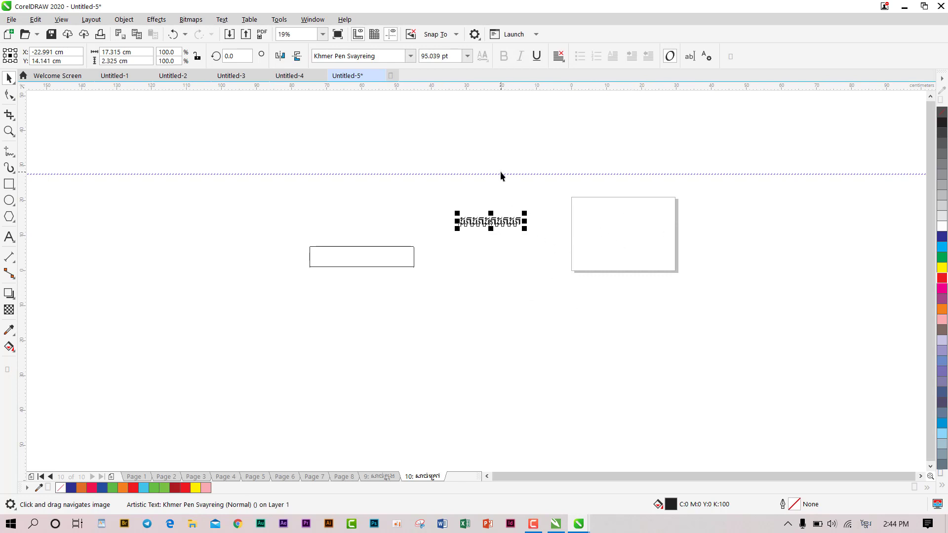
pyautogui.click(502, 195)
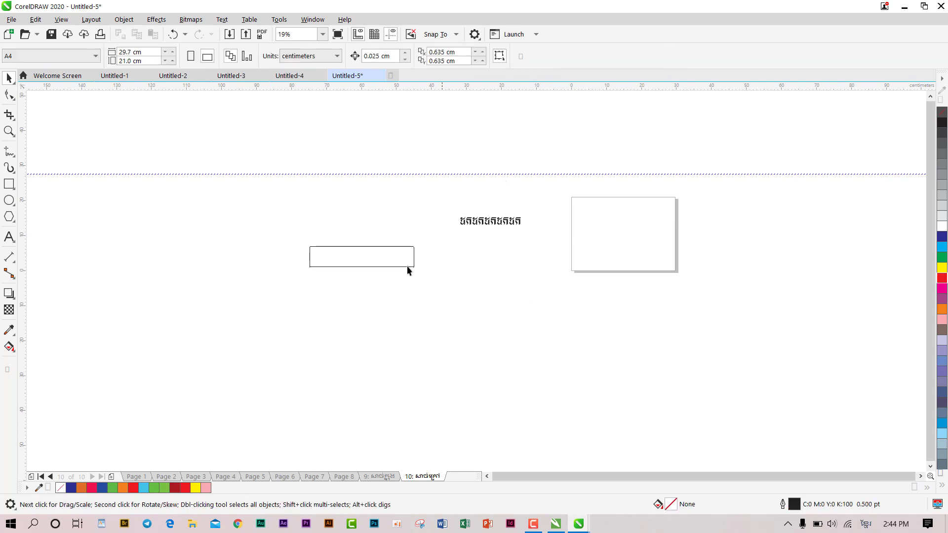
# Move the flattened rectangle slightly toward the page and delete it.
pyautogui.click(381, 262)
pyautogui.moveTo(377, 259); pyautogui.dragTo(471, 266)
pyautogui.press('Delete')
# Lock the Khmer artistic text object beside the page.
pyautogui.click(499, 226)
pyautogui.rightClick(499, 224)
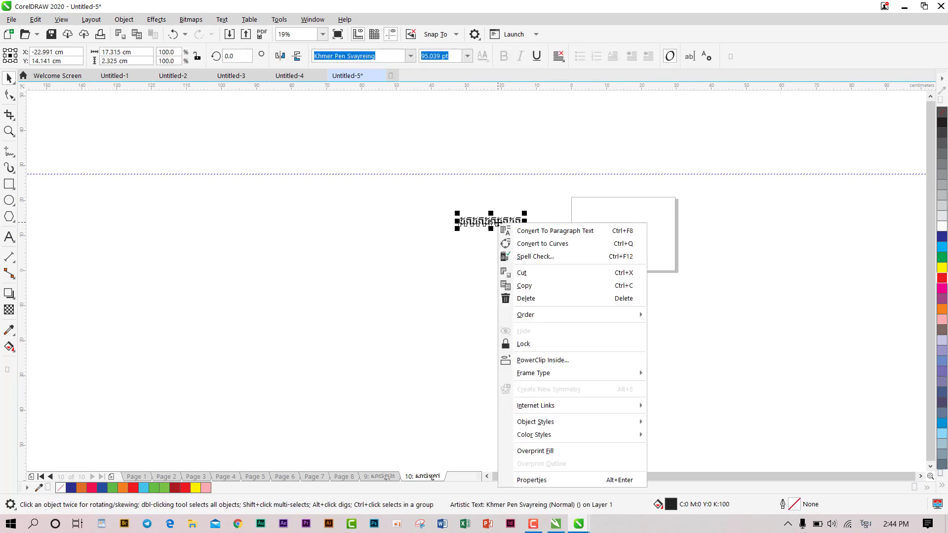
pyautogui.click(533, 345)
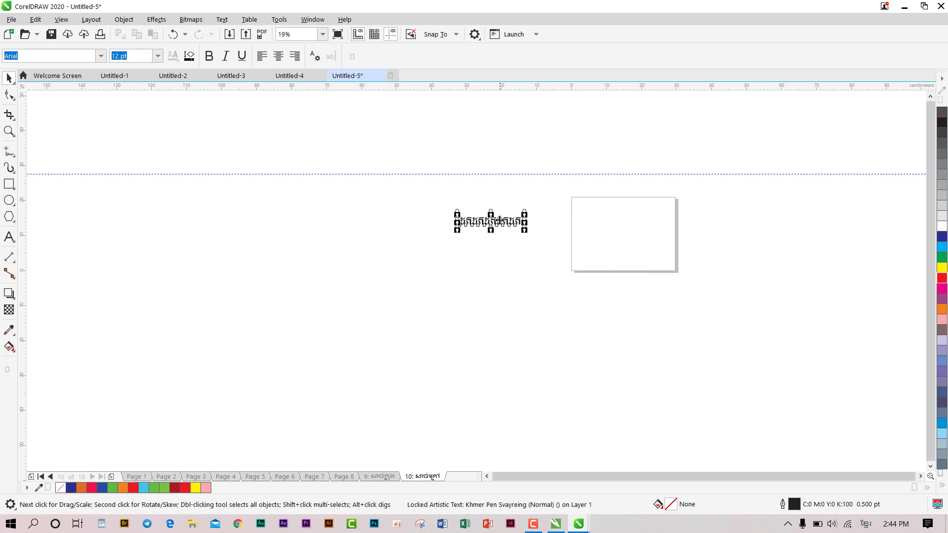
# Unlock the Khmer artistic text and delete it.
pyautogui.rightClick(500, 221)
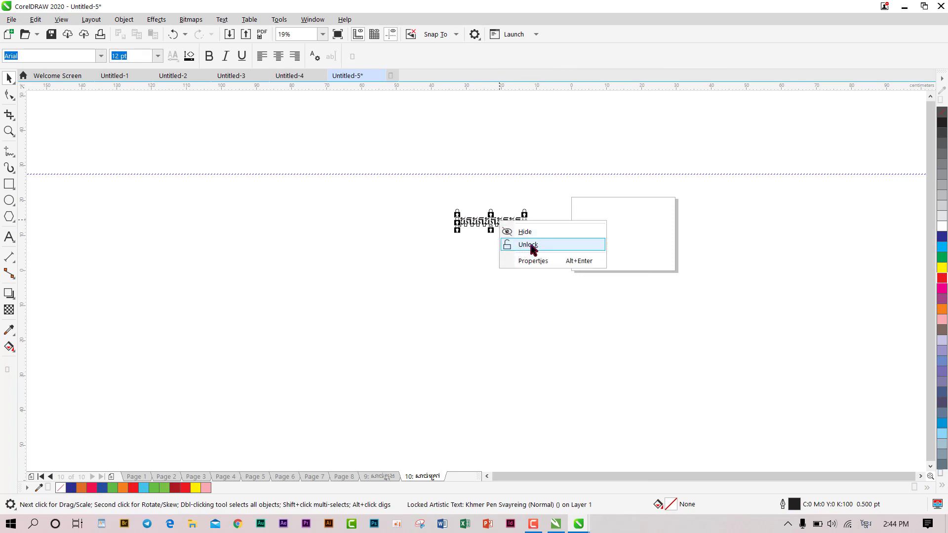
pyautogui.click(530, 247)
pyautogui.press('Delete')
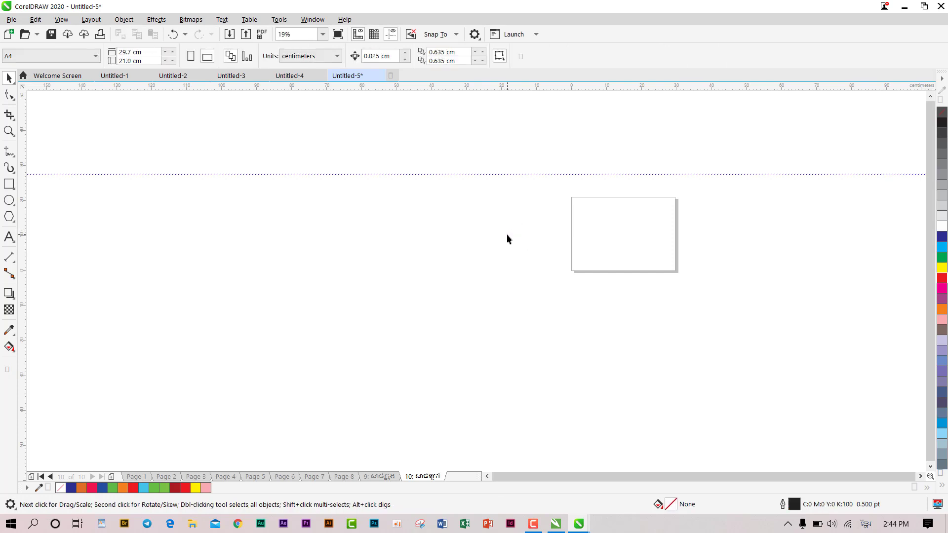
# Delete the horizontal guideline above the page and undo the deletion.
pyautogui.click(508, 174)
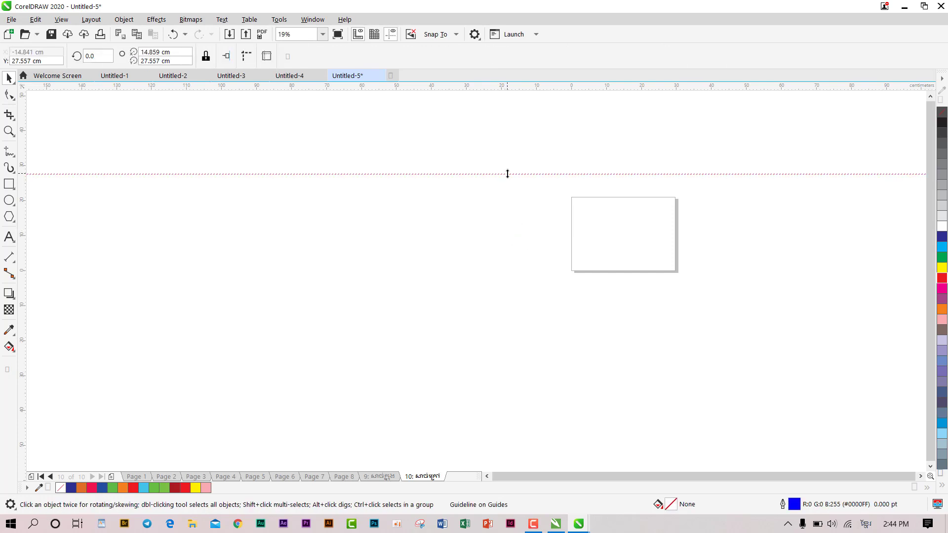
pyautogui.press('Delete')
pyautogui.hotkey('ctrl', 'z')
# Lock the horizontal guideline above the page.
pyautogui.click(507, 173)
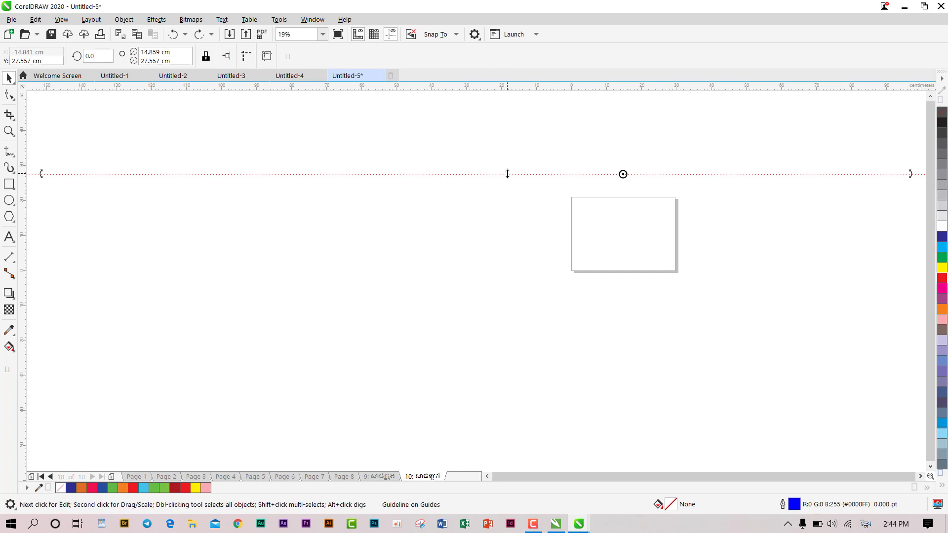
pyautogui.rightClick(508, 174)
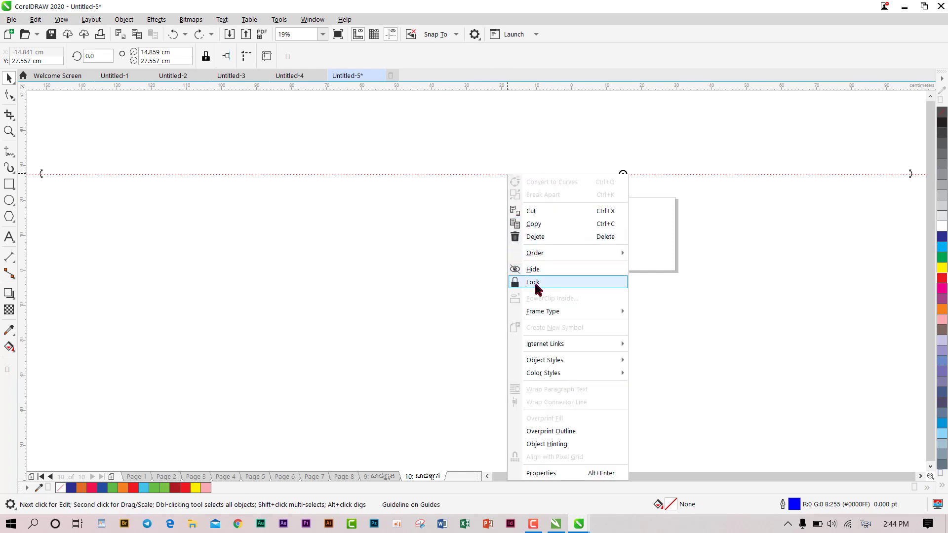
pyautogui.click(535, 284)
pyautogui.click(528, 175)
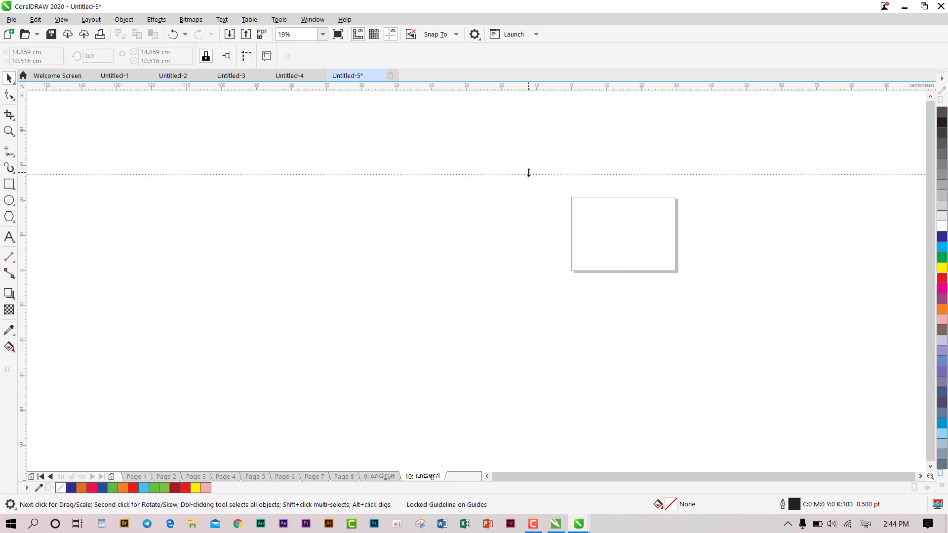
# Unlock the horizontal guideline and delete it.
pyautogui.rightClick(529, 174)
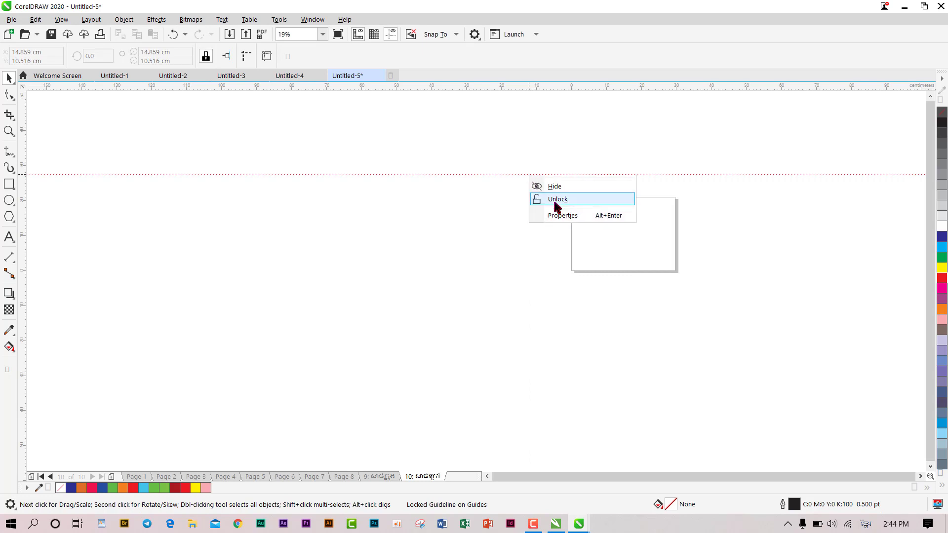
pyautogui.click(554, 202)
pyautogui.click(521, 174)
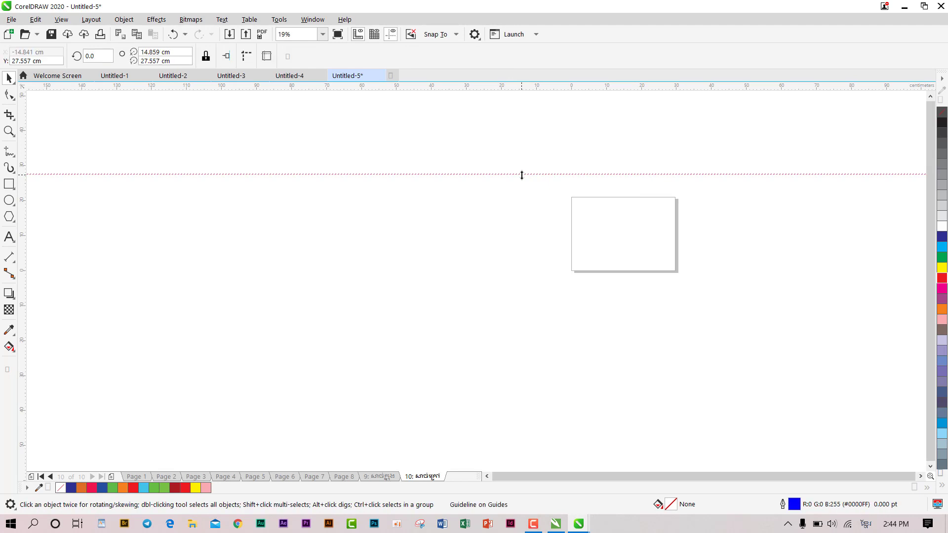
pyautogui.press('Delete')
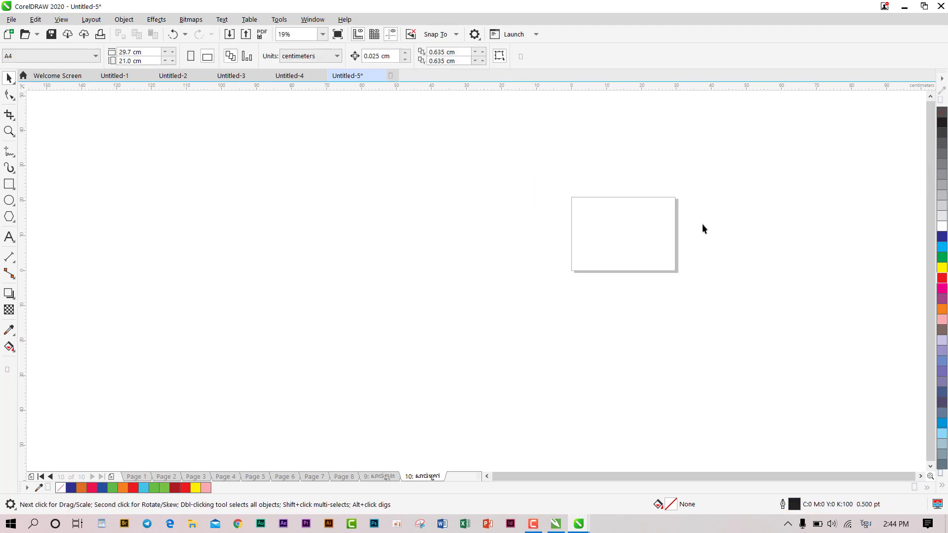
# Open the Create a New Document dialog to review its page size and unit settings, and close it without creating a document.
pyautogui.scroll(5, 713, 198)
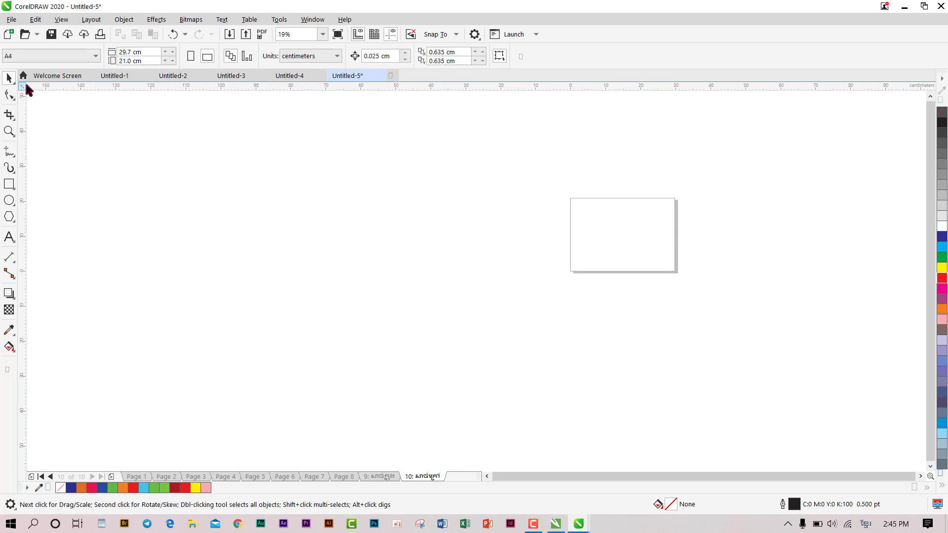
pyautogui.scroll(-3, 657, 178)
pyautogui.scroll(3, 701, 178)
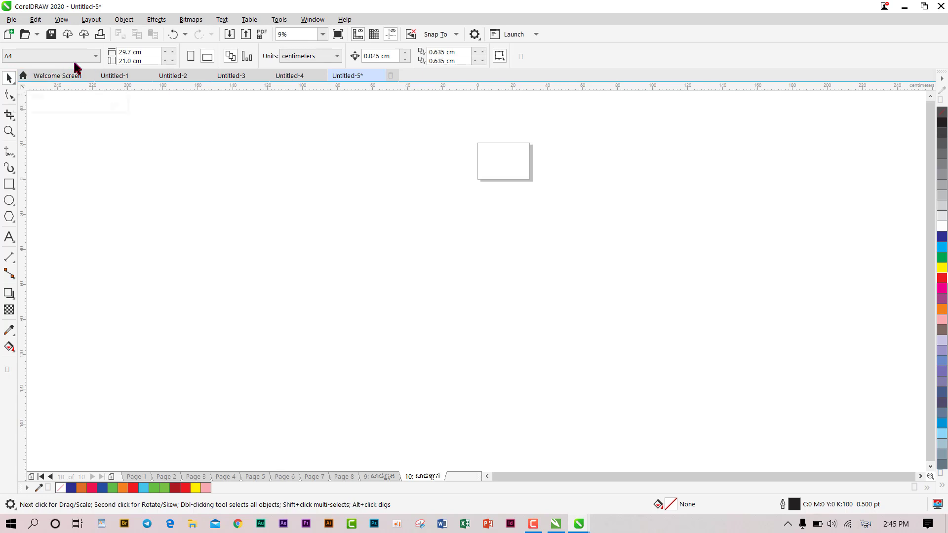
pyautogui.click(11, 19)
pyautogui.click(27, 34)
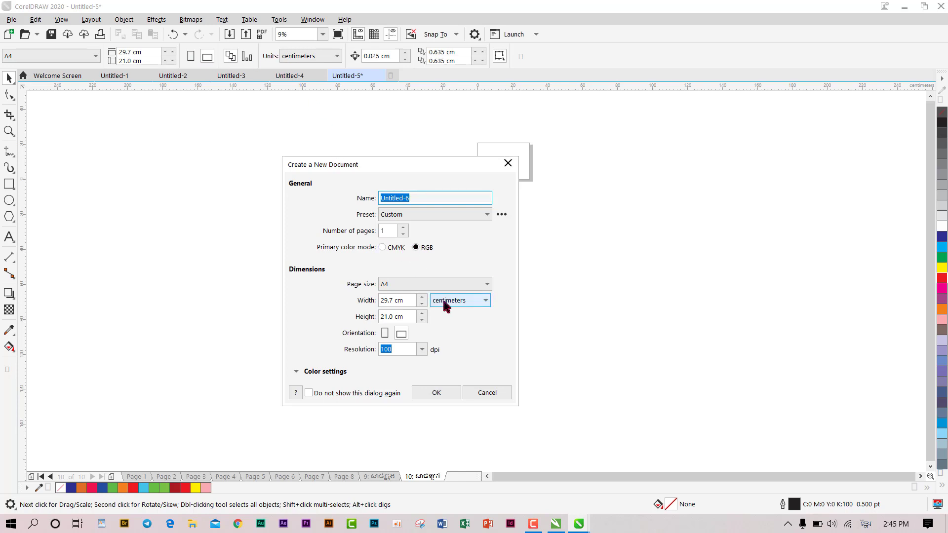
pyautogui.click(506, 166)
# Set the page size to A5 and alternate the orientation between landscape and portrait twice, ending in portrait.
pyautogui.click(81, 58)
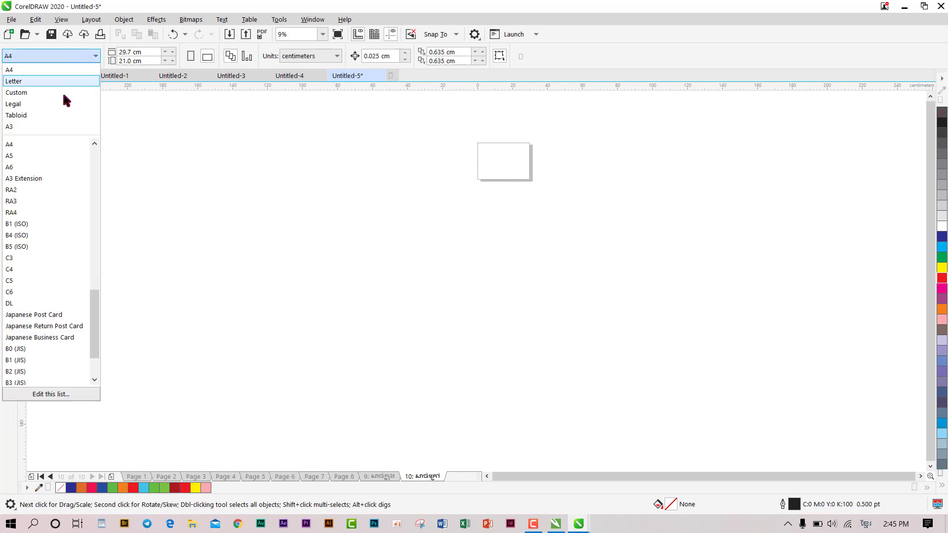
pyautogui.click(16, 157)
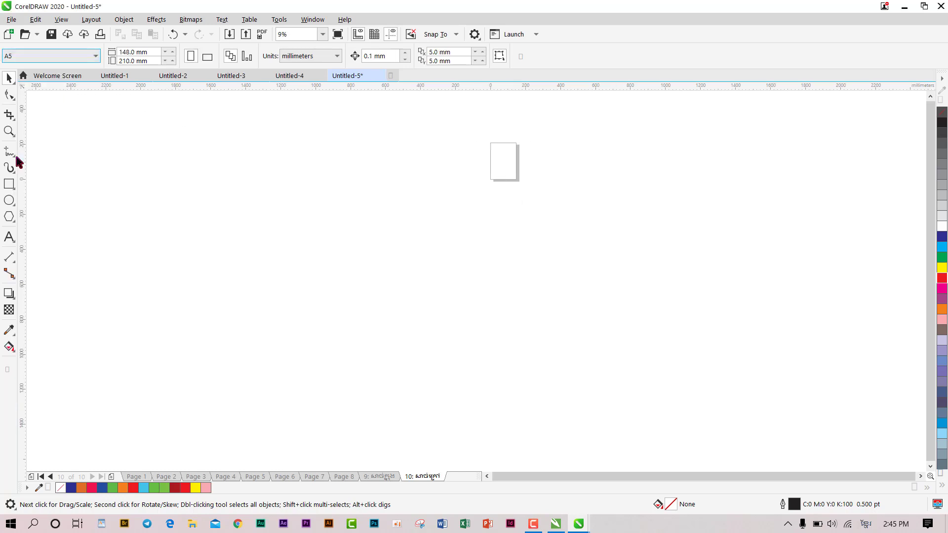
pyautogui.click(207, 60)
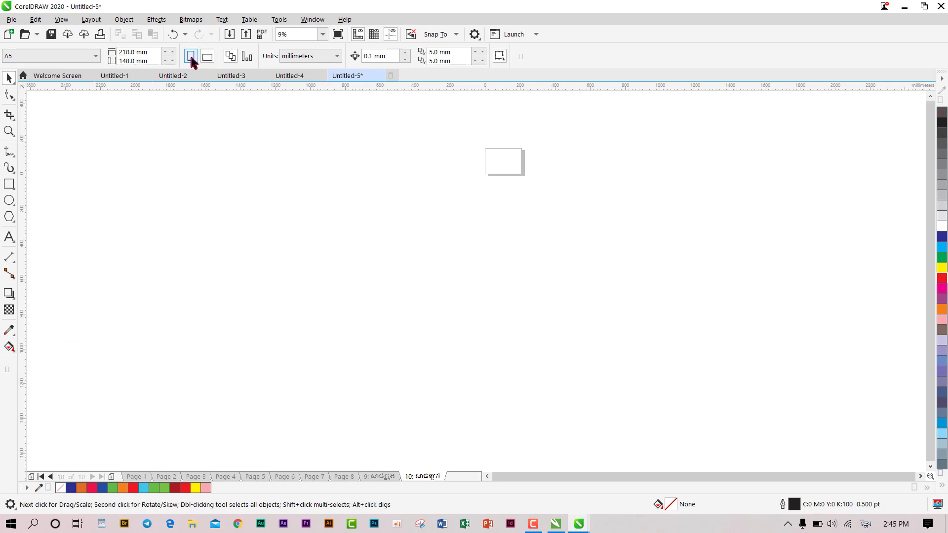
pyautogui.click(192, 60)
pyautogui.scroll(3, 524, 129)
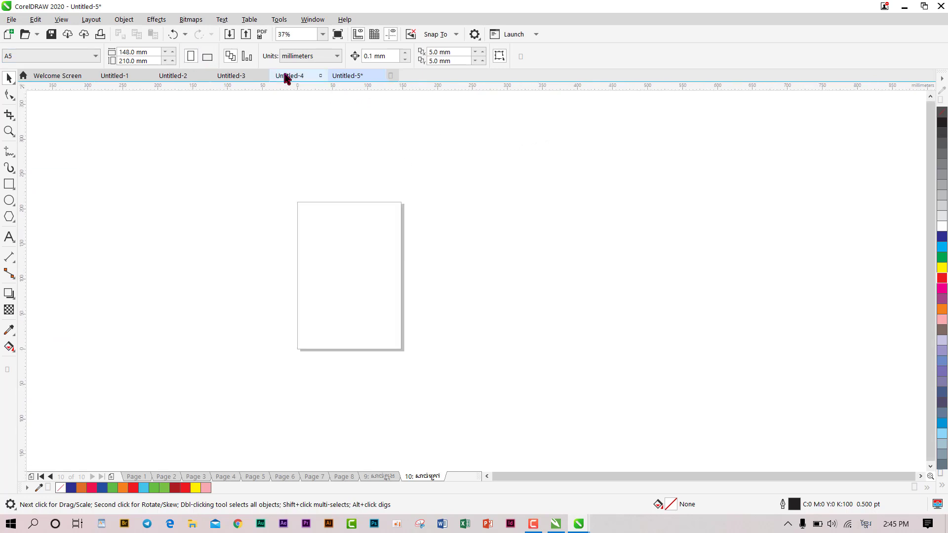
pyautogui.click(206, 59)
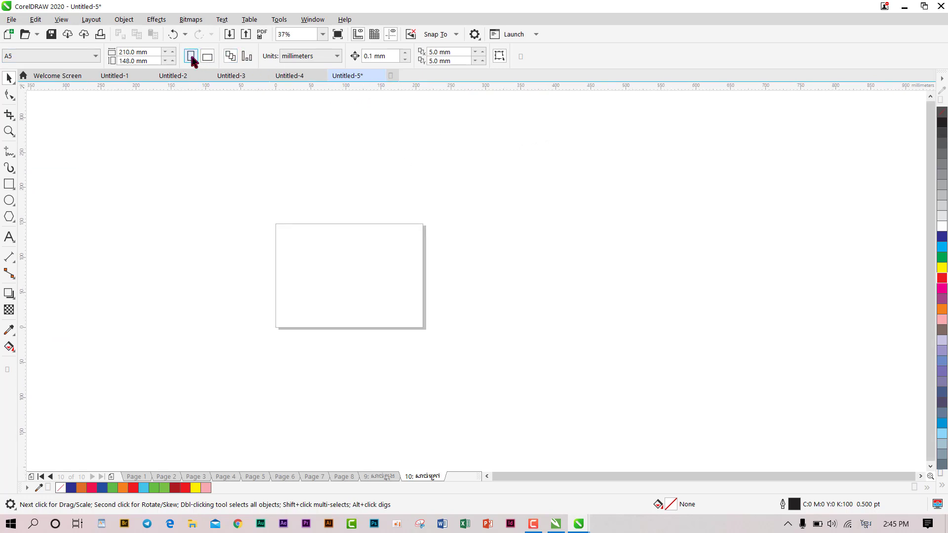
pyautogui.click(192, 60)
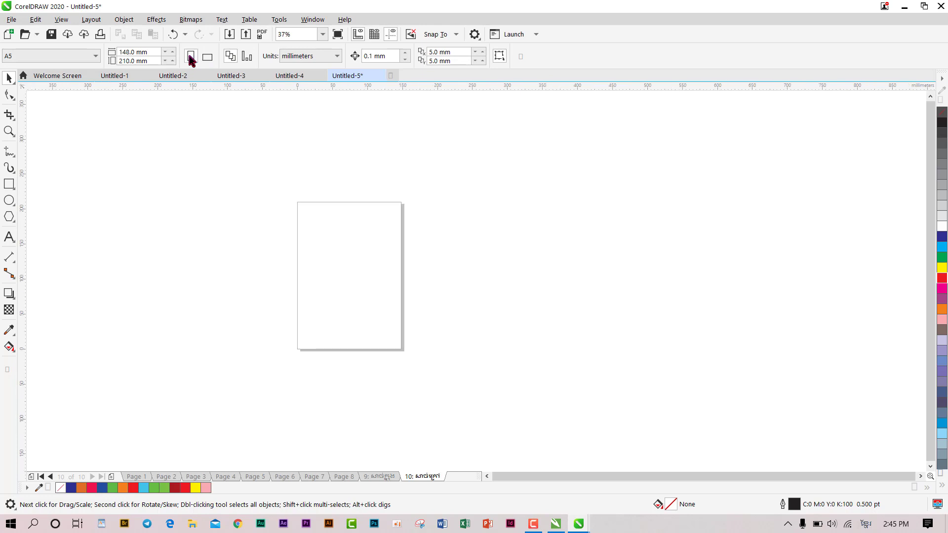
# Set the document units to centimeters and switch the pages to landscape orientation.
pyautogui.click(300, 57)
pyautogui.click(307, 182)
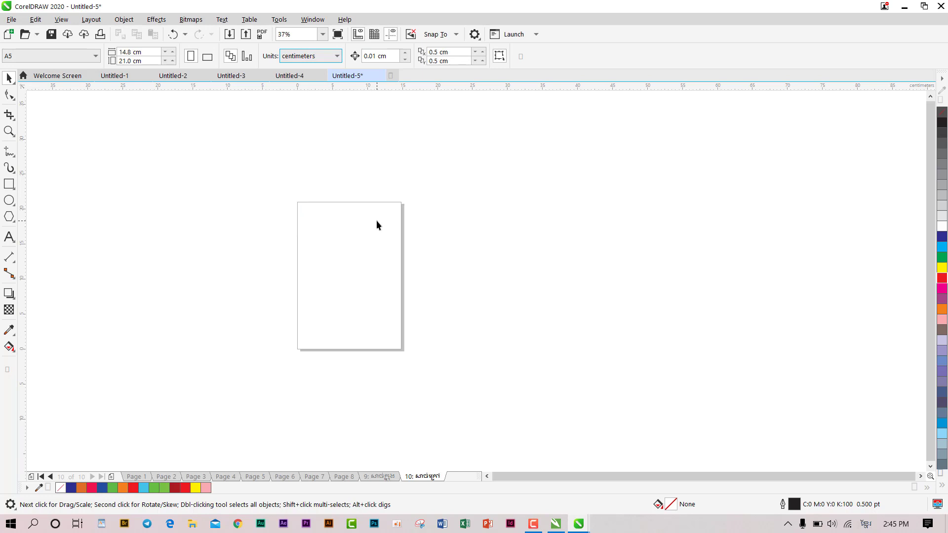
pyautogui.scroll(2, 376, 220)
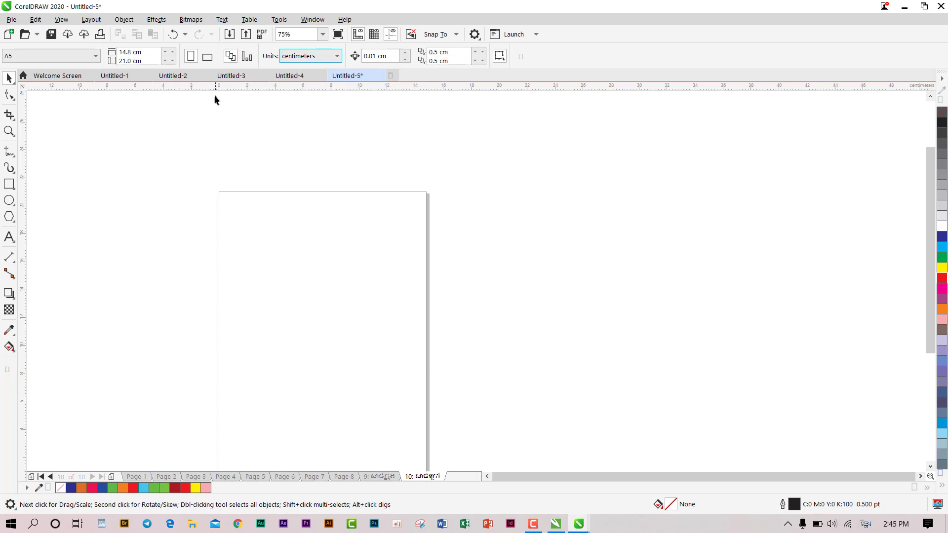
pyautogui.click(207, 56)
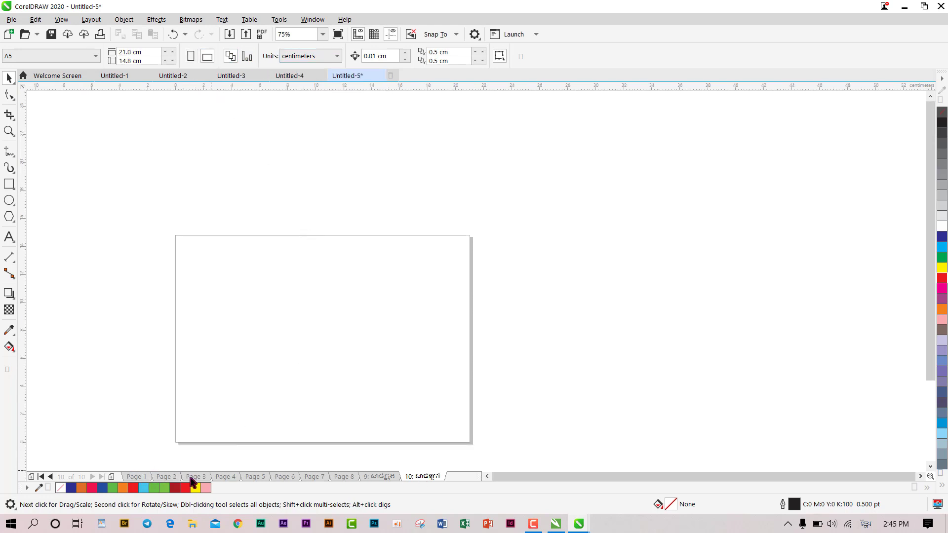
# Go through pages 1, 2, 3, 4 and 6 to check their page orientation.
pyautogui.click(137, 477)
pyautogui.click(167, 477)
pyautogui.click(193, 478)
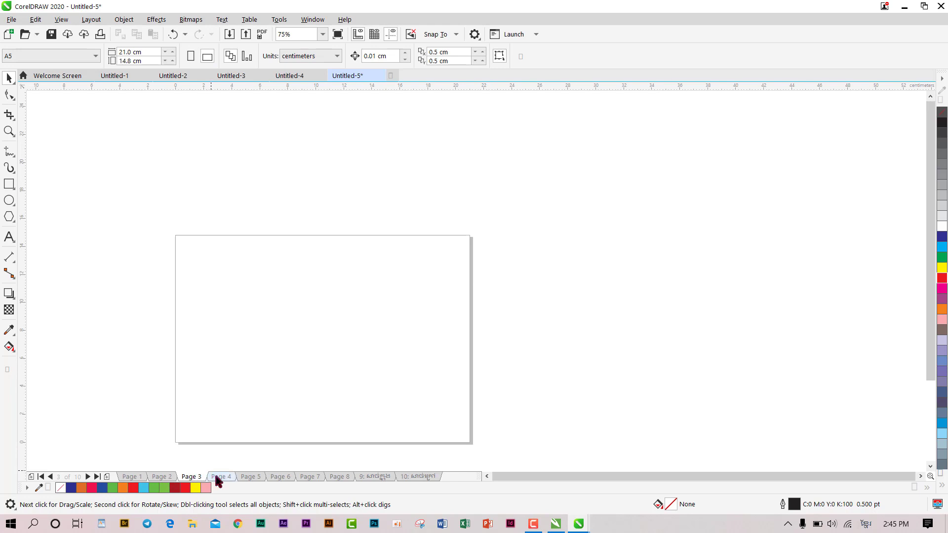
pyautogui.click(221, 478)
pyautogui.click(280, 478)
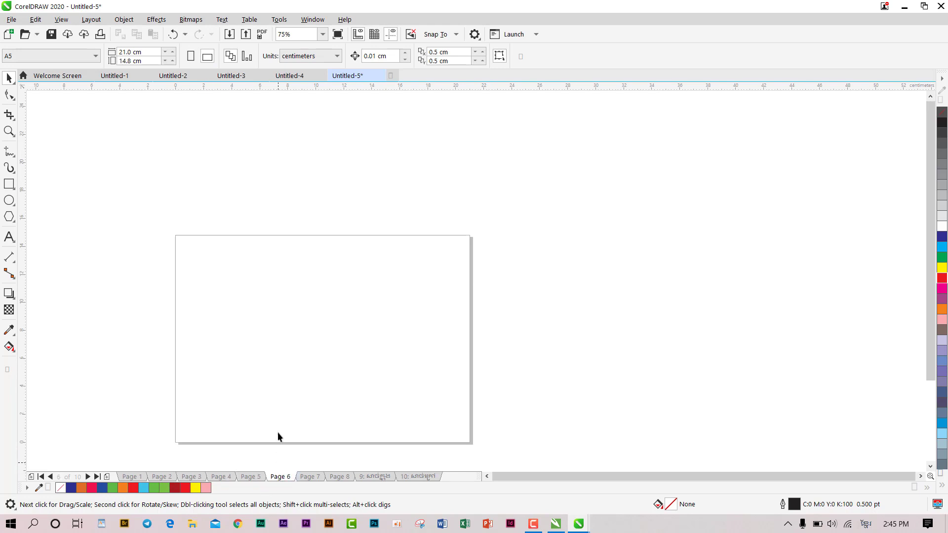
# Switch the pages to portrait orientation from page 6 and check the orientation on the pages after it.
pyautogui.click(190, 56)
pyautogui.scroll(-5, 300, 189)
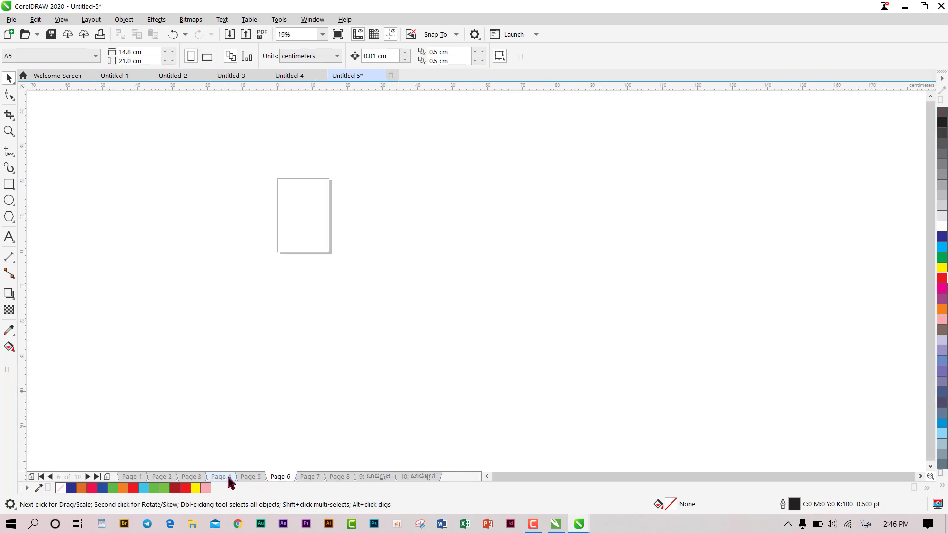
pyautogui.click(305, 478)
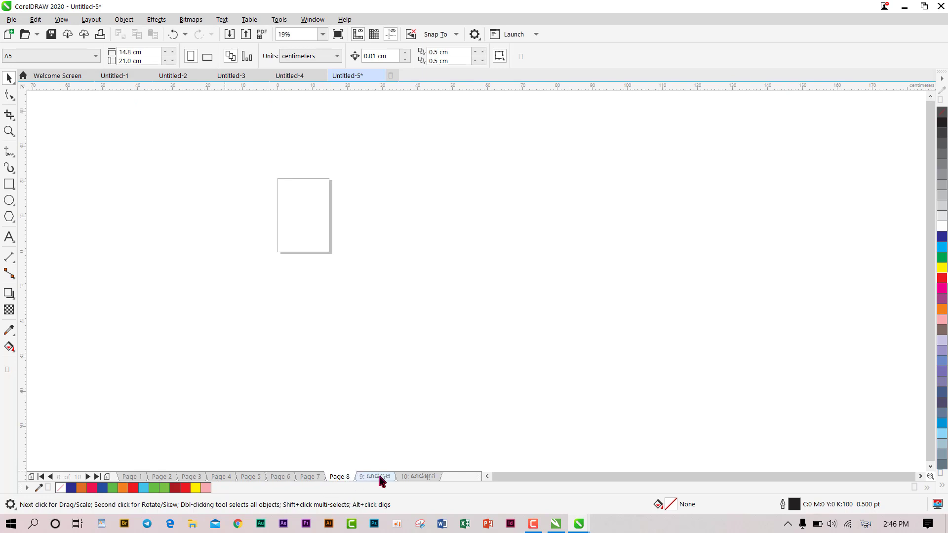
# Switch only page 10 to landscape orientation and check pages 9, 8 and 7 before returning to page 10.
pyautogui.click(418, 477)
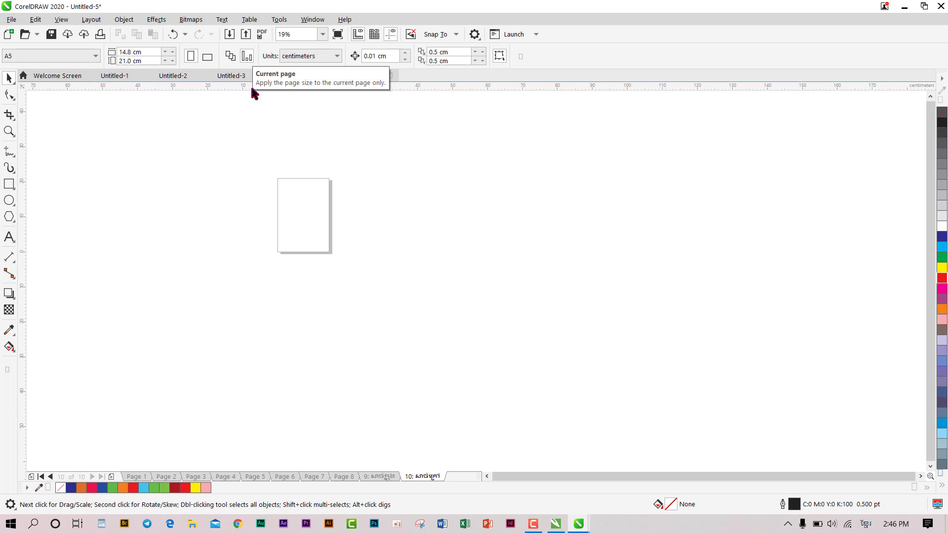
pyautogui.click(207, 56)
pyautogui.click(382, 476)
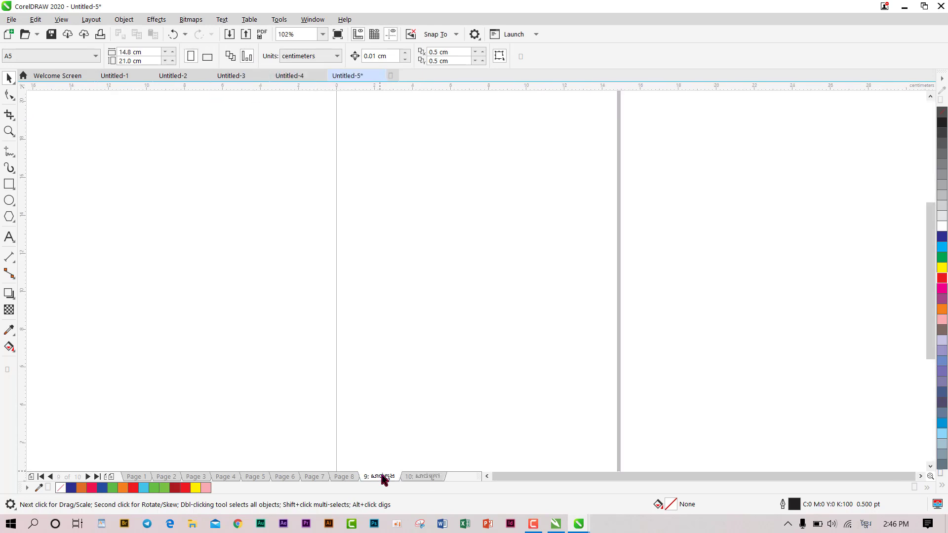
pyautogui.scroll(-4, 419, 326)
pyautogui.click(346, 477)
pyautogui.click(312, 478)
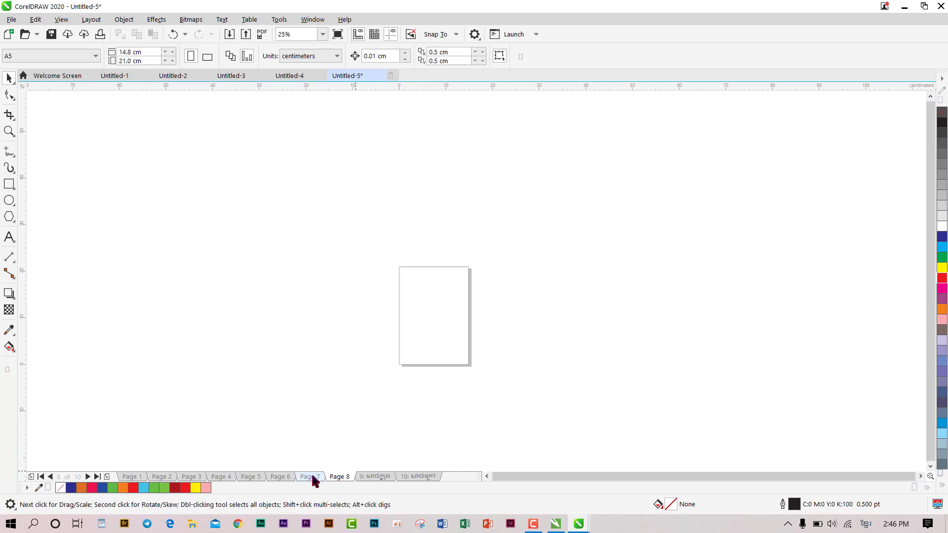
pyautogui.click(419, 478)
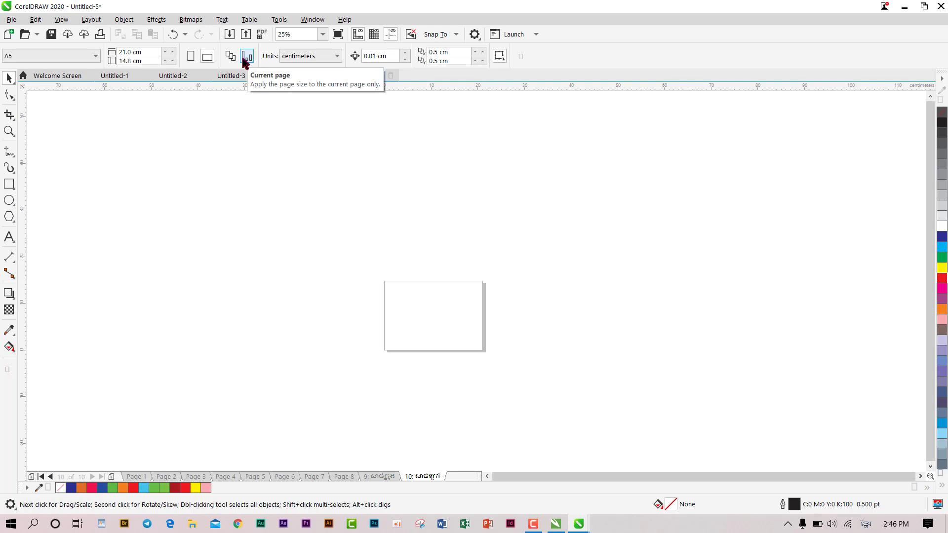
# Draw a rectangle about 5.5 × 6.2 cm outside the upper-left of the page, fill it with dark blue and deselect it.
pyautogui.doubleClick(368, 56)
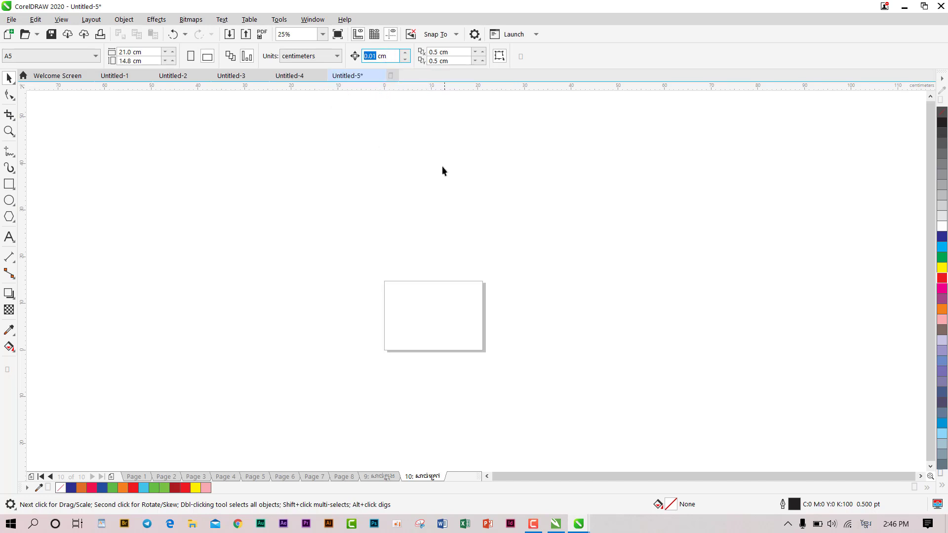
pyautogui.click(9, 185)
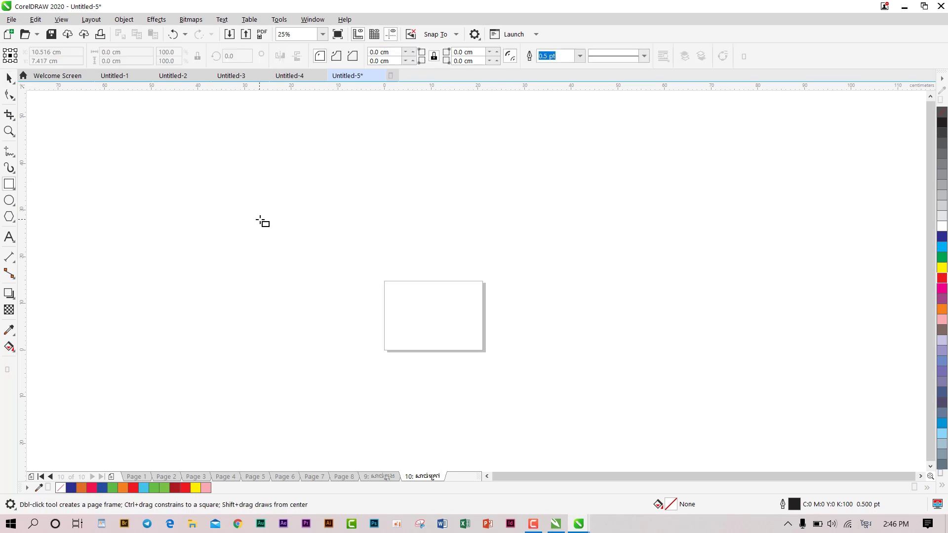
pyautogui.moveTo(260, 206); pyautogui.dragTo(285, 235)
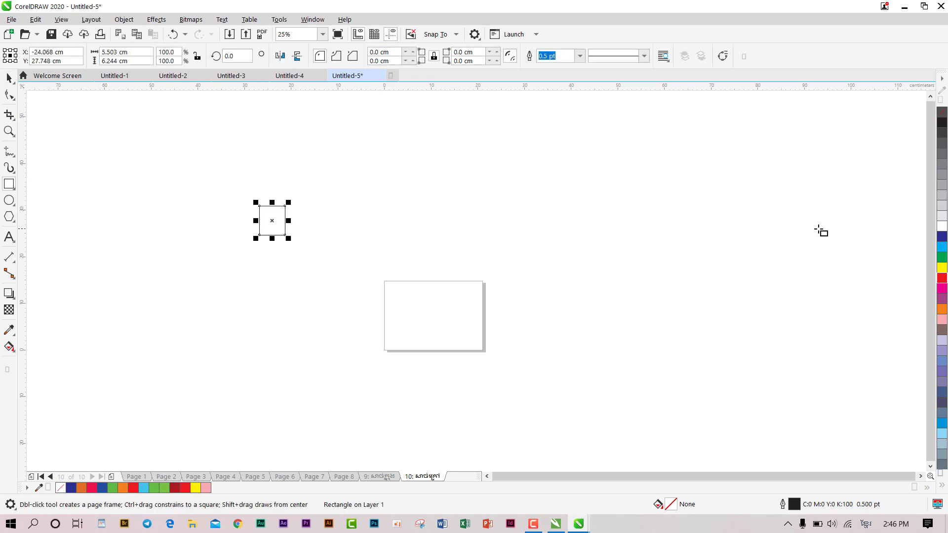
pyautogui.click(943, 239)
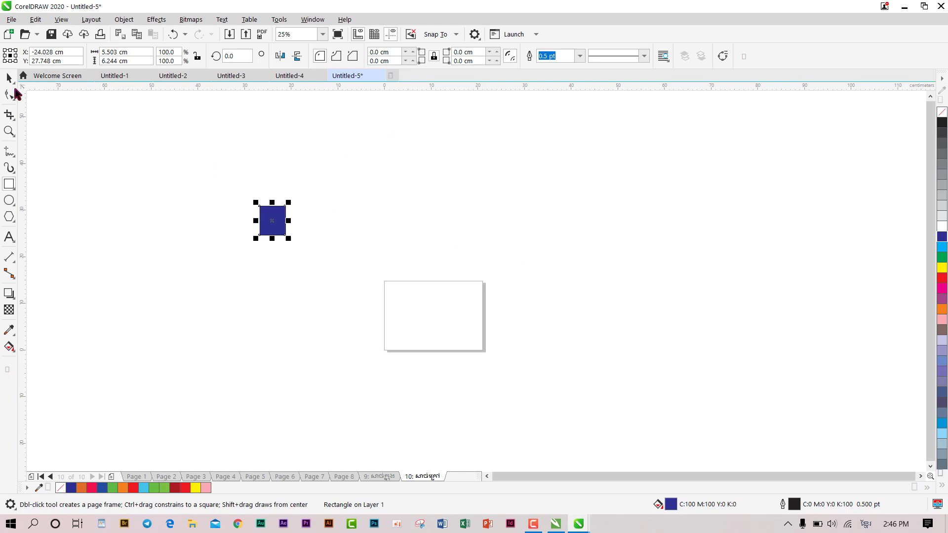
pyautogui.click(9, 78)
pyautogui.click(629, 158)
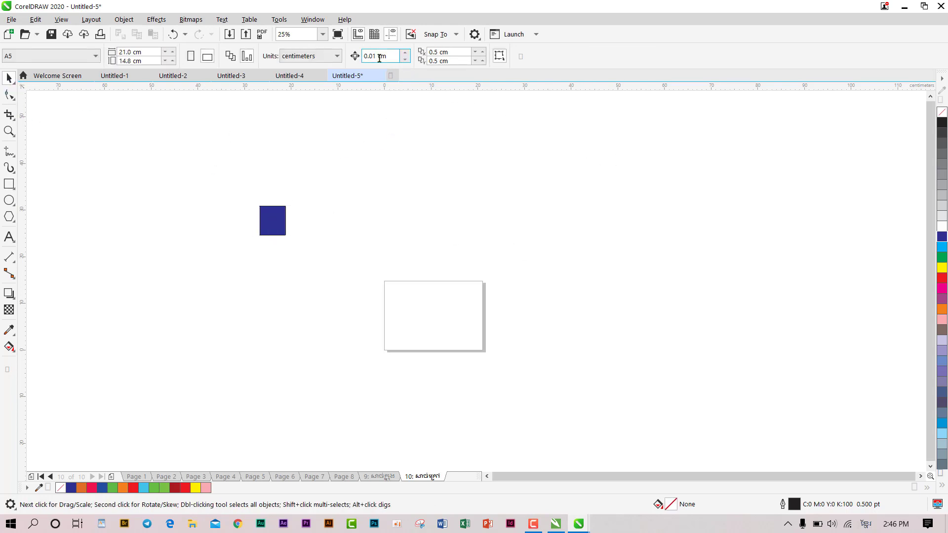
# Set the nudge distance to 5 cm and nudge the blue rectangle in several directions until it sits above the page's right edge.
pyautogui.moveTo(376, 56); pyautogui.dragTo(364, 56)
pyautogui.write('5')
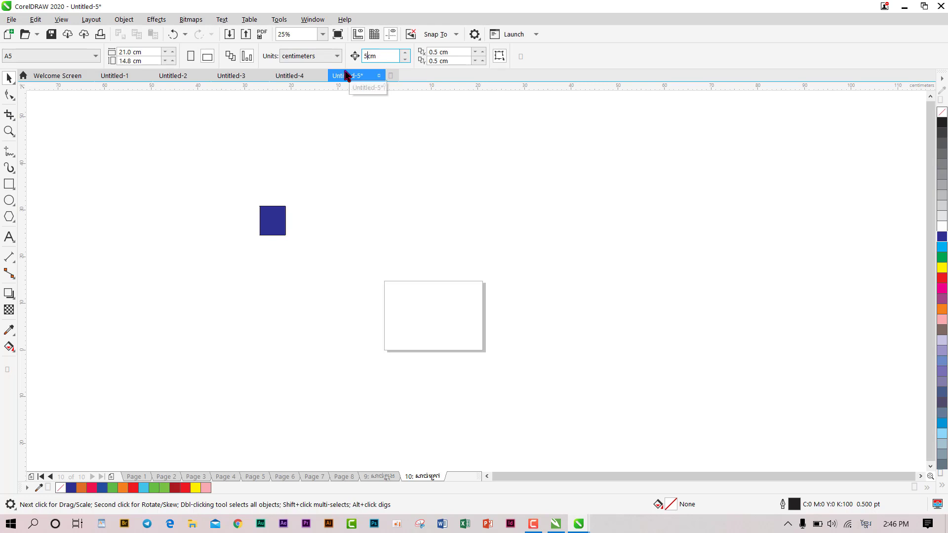
pyautogui.click(270, 227)
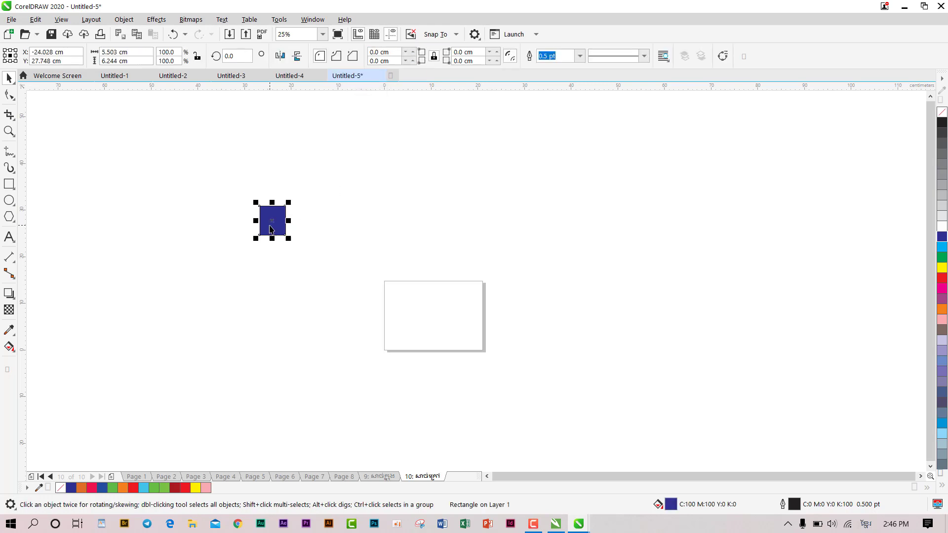
pyautogui.press('Right')
pyautogui.press('Right')
pyautogui.press('Right')
pyautogui.press('Right')
pyautogui.press('Right')
pyautogui.press('Right')
pyautogui.press('Right')
pyautogui.press('Down')
pyautogui.press('Down')
pyautogui.press('Left')
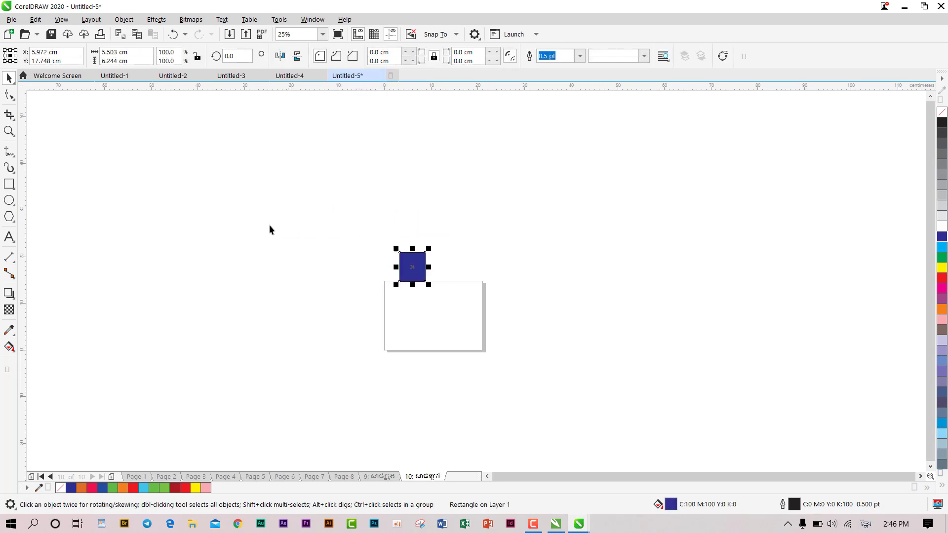
pyautogui.press('Up')
pyautogui.press('Up')
pyautogui.press('Up')
pyautogui.press('Down')
pyautogui.press('Right')
pyautogui.press('Right')
pyautogui.press('Right')
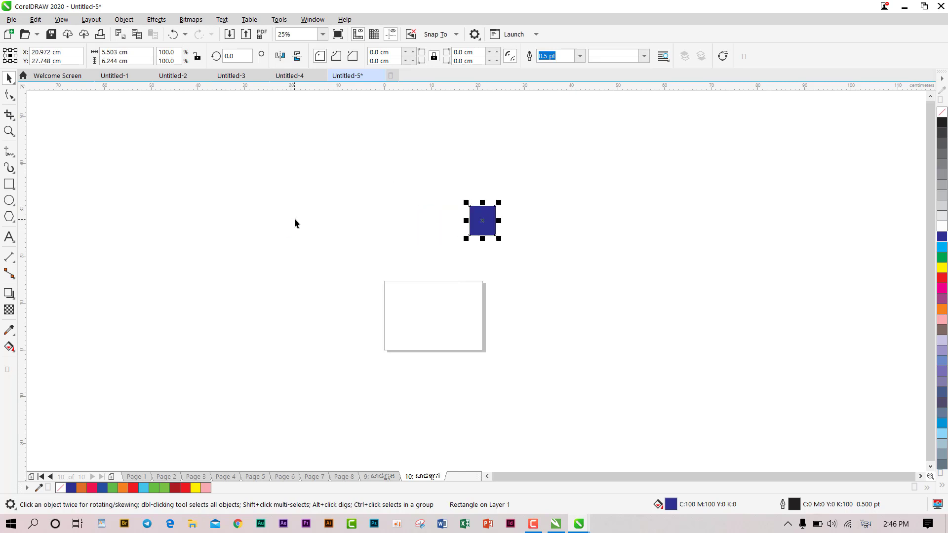
pyautogui.press('Right')
pyautogui.click(380, 165)
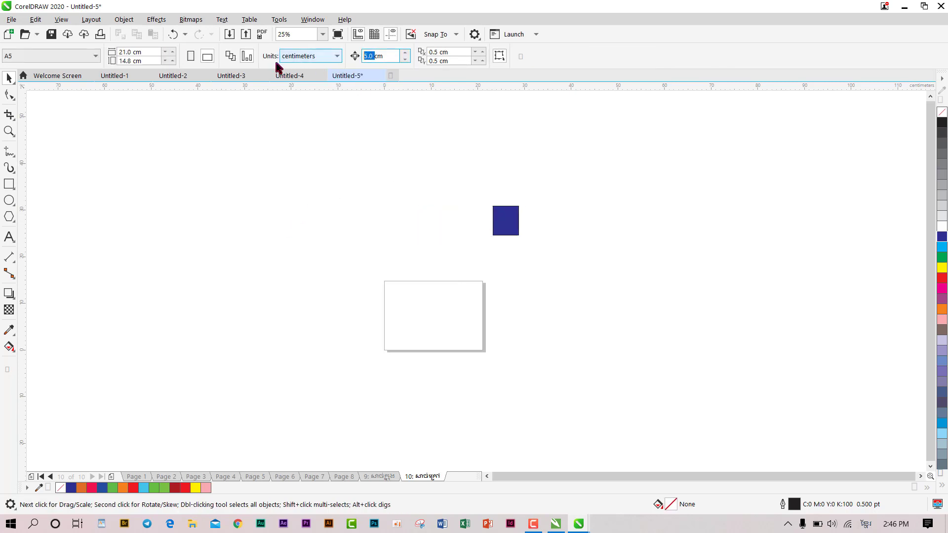
# Set the document units to meters and the nudge distance to 1 m, and try nudging the blue rectangle left.
pyautogui.click(298, 59)
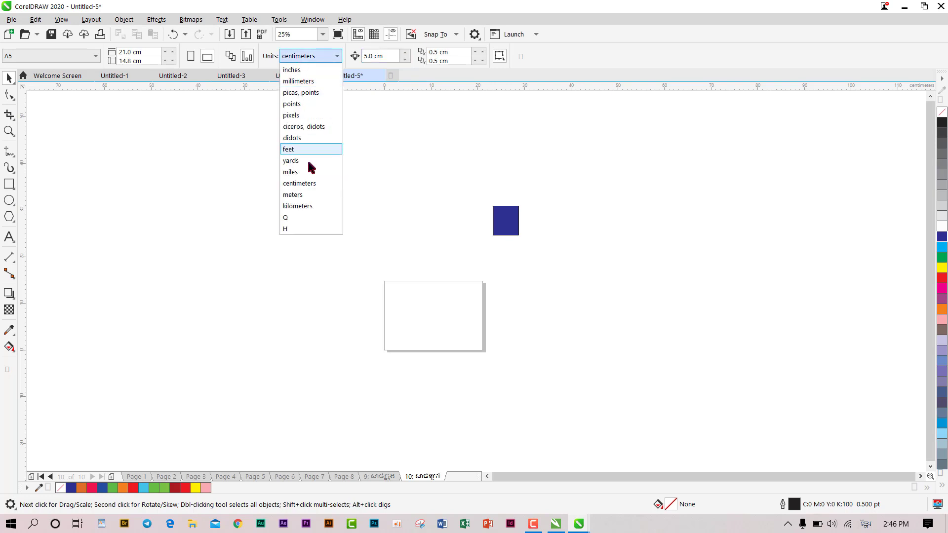
pyautogui.click(308, 195)
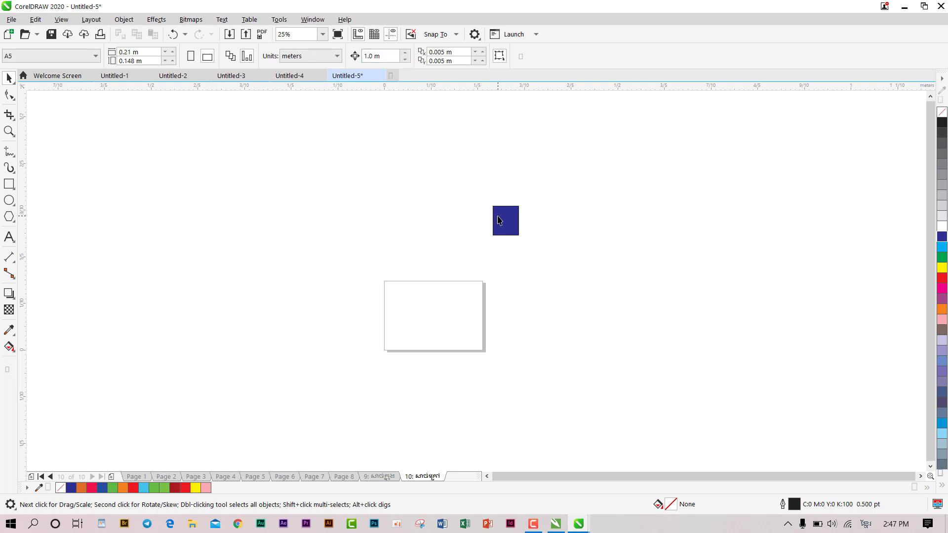
pyautogui.click(501, 220)
pyautogui.hotkey('shift', 'Left')
pyautogui.hotkey('ctrl', 'z')
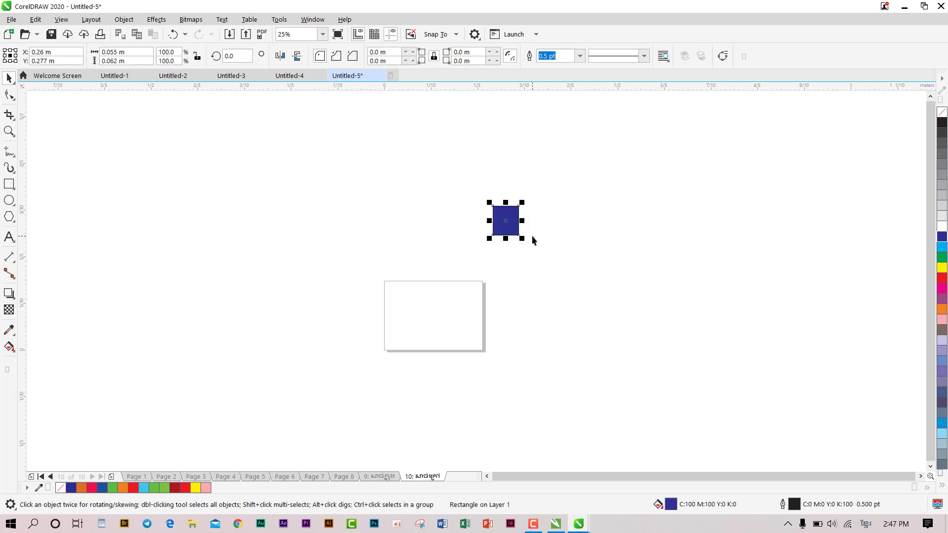
pyautogui.hotkey('ctrl', 'z')
pyautogui.hotkey('ctrl', 'shift', 'z')
# Nudge the blue rectangle around the page, ending far to its left, and move it freehand to about X -1.55 m, Y 0.18 m.
pyautogui.scroll(-3, 509, 234)
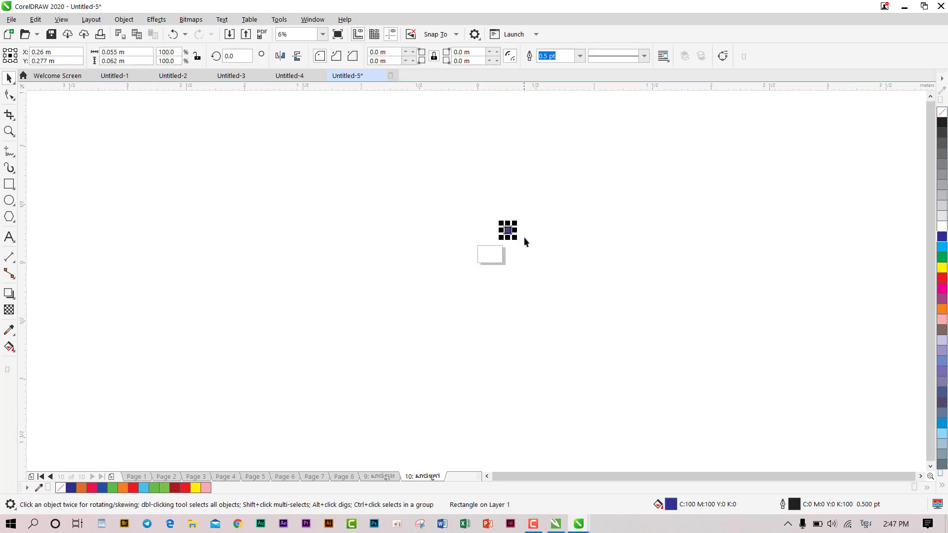
pyautogui.hotkey('shift', 'Right')
pyautogui.hotkey('shift', 'Up')
pyautogui.hotkey('shift', 'Left')
pyautogui.hotkey('shift', 'Down')
pyautogui.hotkey('shift', 'Right')
pyautogui.hotkey('shift', 'Left')
pyautogui.hotkey('shift', 'Down')
pyautogui.hotkey('shift', 'Up')
pyautogui.hotkey('shift', 'Left')
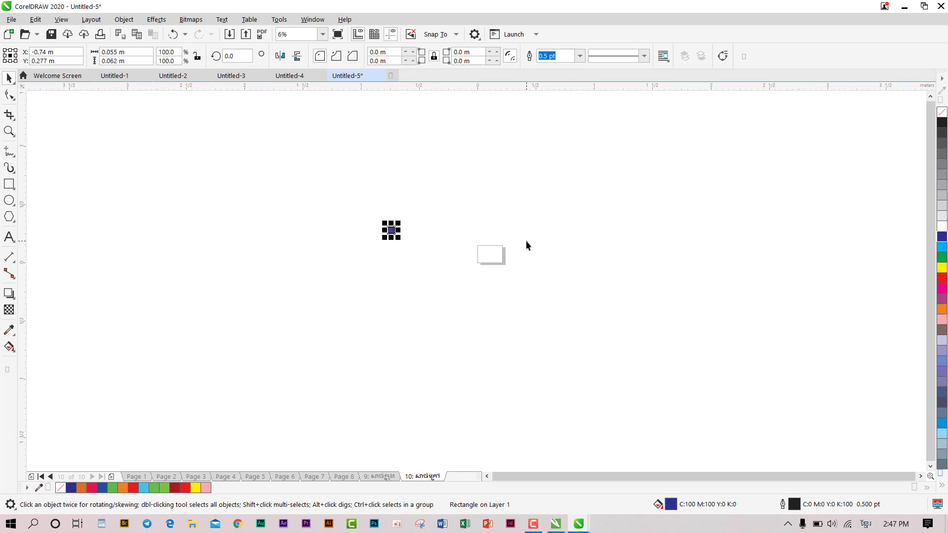
pyautogui.hotkey('shift', 'Down')
pyautogui.hotkey('shift', 'Up')
pyautogui.hotkey('shift', 'Right')
pyautogui.hotkey('shift', 'Left')
pyautogui.hotkey('shift', 'Left')
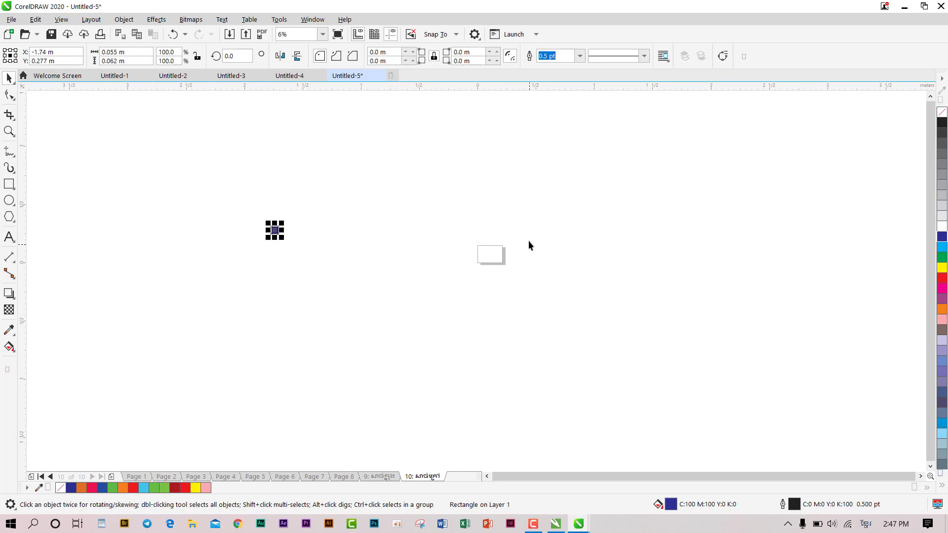
pyautogui.scroll(5, 279, 238)
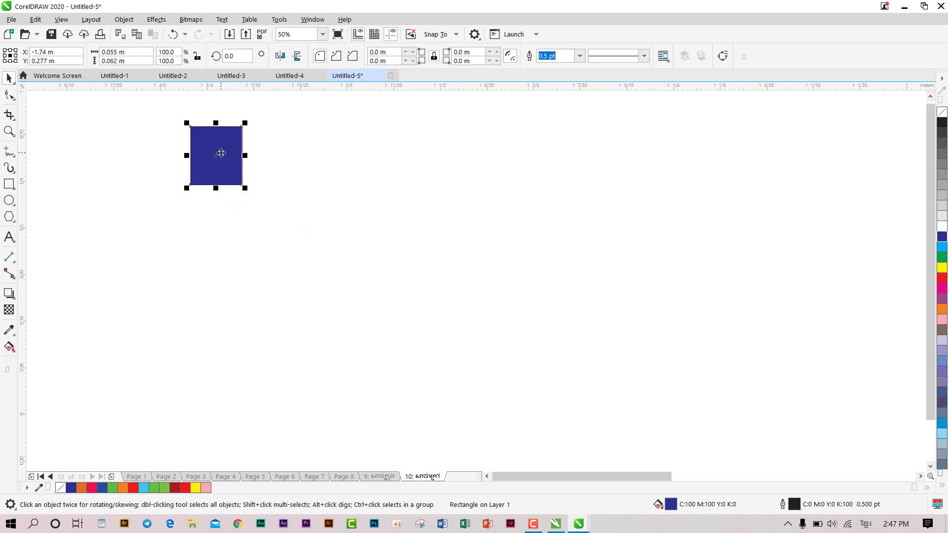
pyautogui.moveTo(221, 154); pyautogui.dragTo(399, 244)
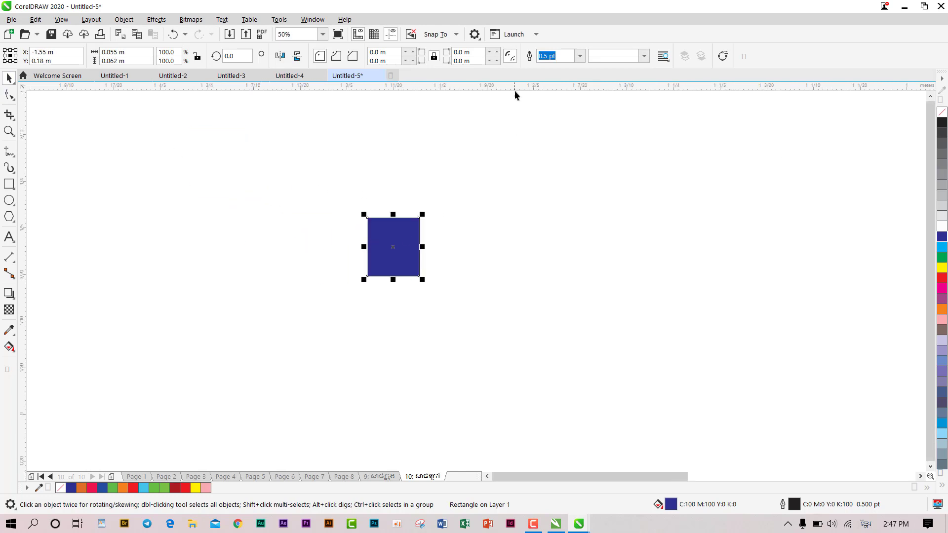
# Minimize CorelDRAW 2020 and switch to the CorelDRAW X7 window.
pyautogui.click(904, 11)
pyautogui.moveTo(580, 528)
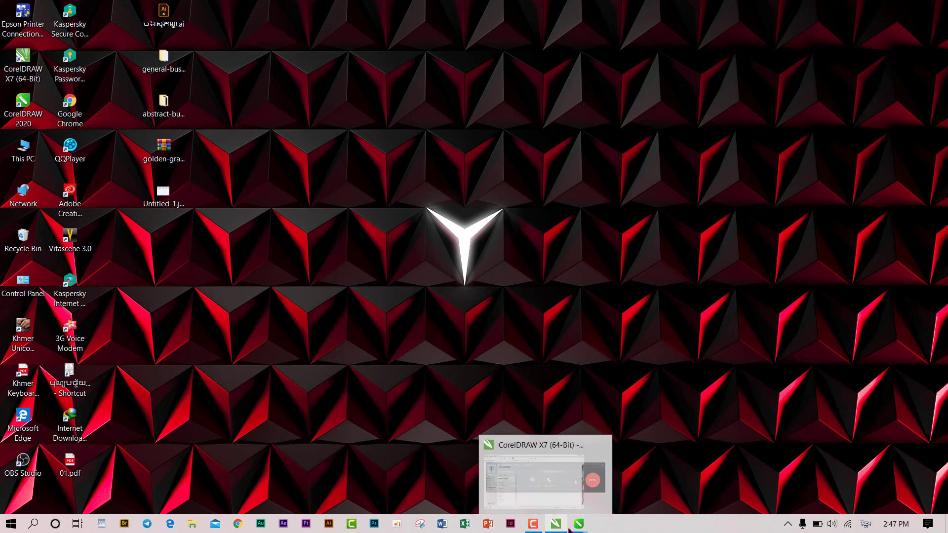
pyautogui.click(556, 525)
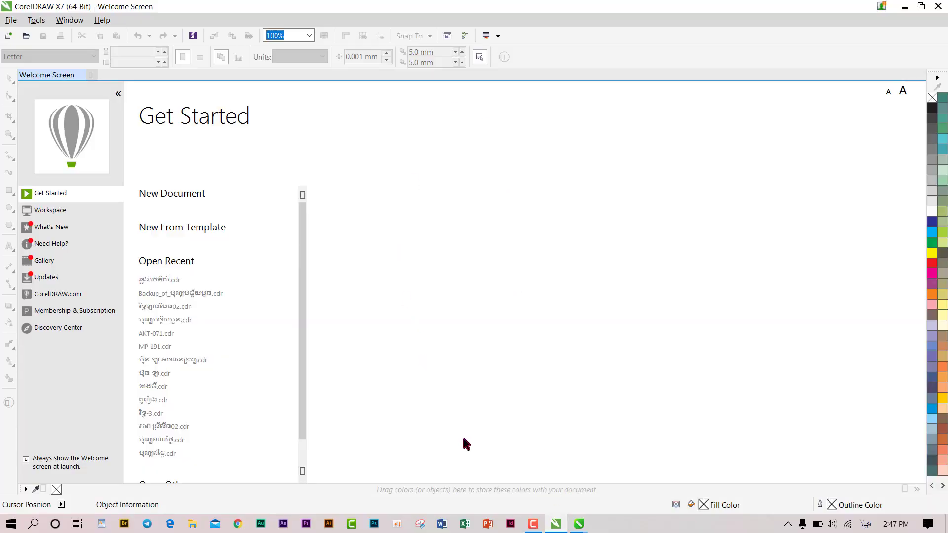
pyautogui.click(533, 525)
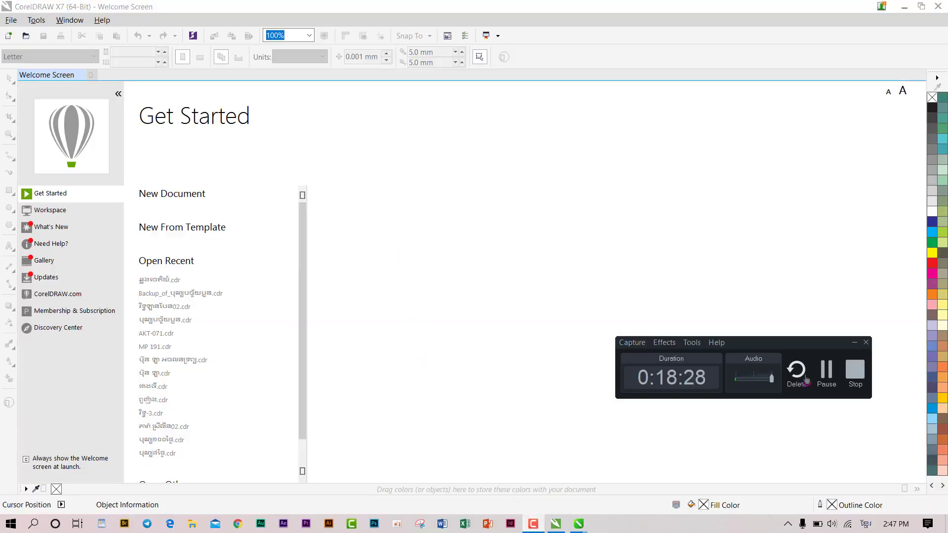